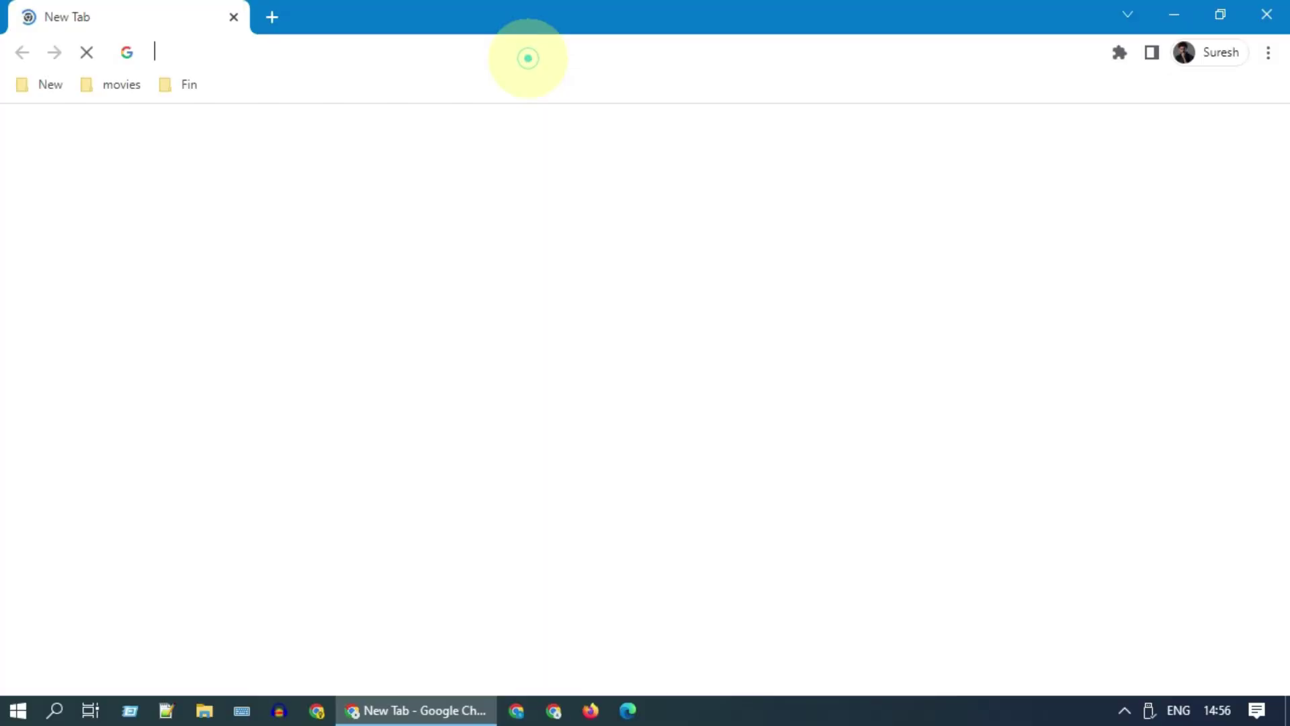
# Search Google for "online video background remover" and open Kapwing's background removal tool through to its video editor.
pyautogui.write('online video background remover')
pyautogui.press('Return')
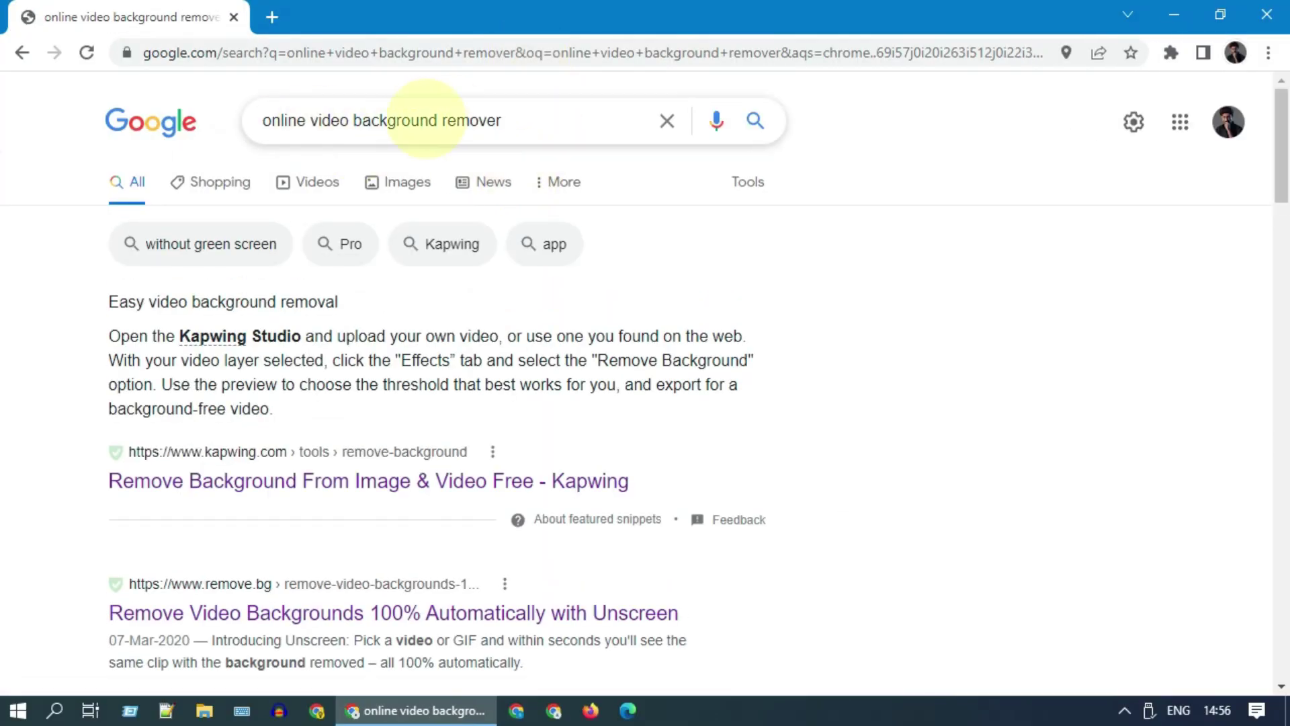
pyautogui.scroll(-2, 497, 363)
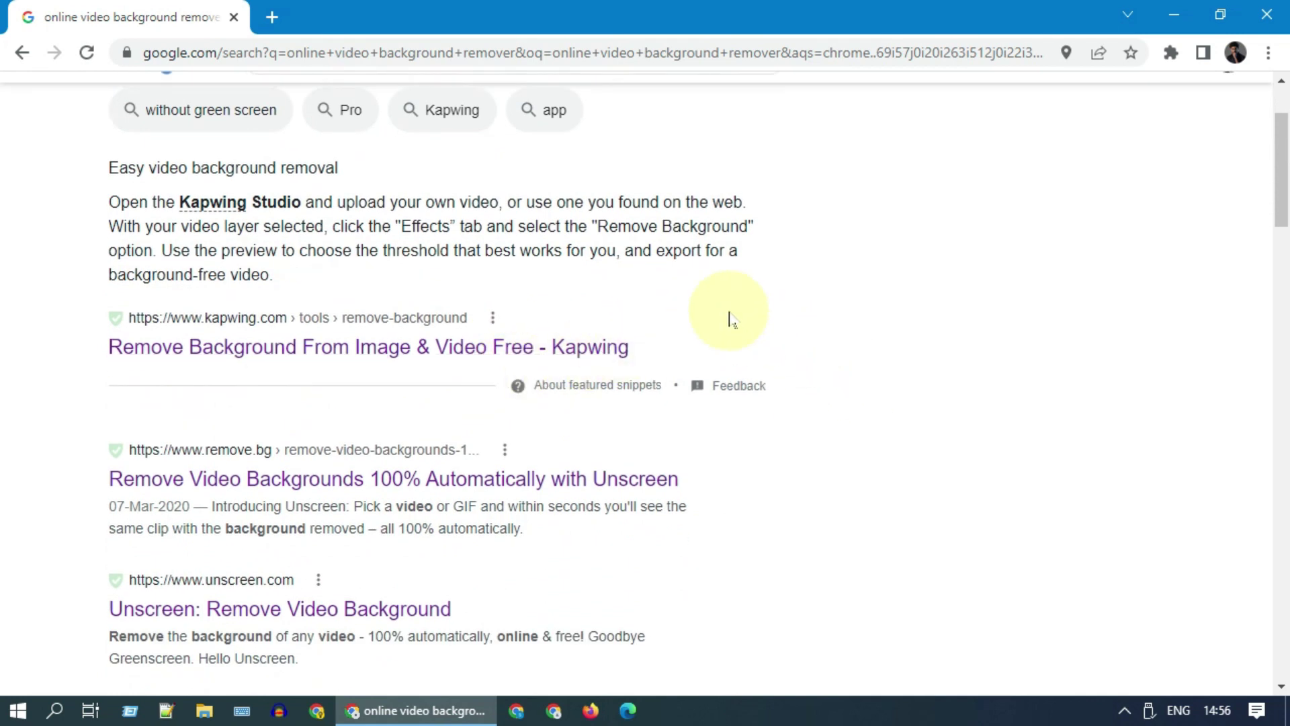
pyautogui.click(256, 359)
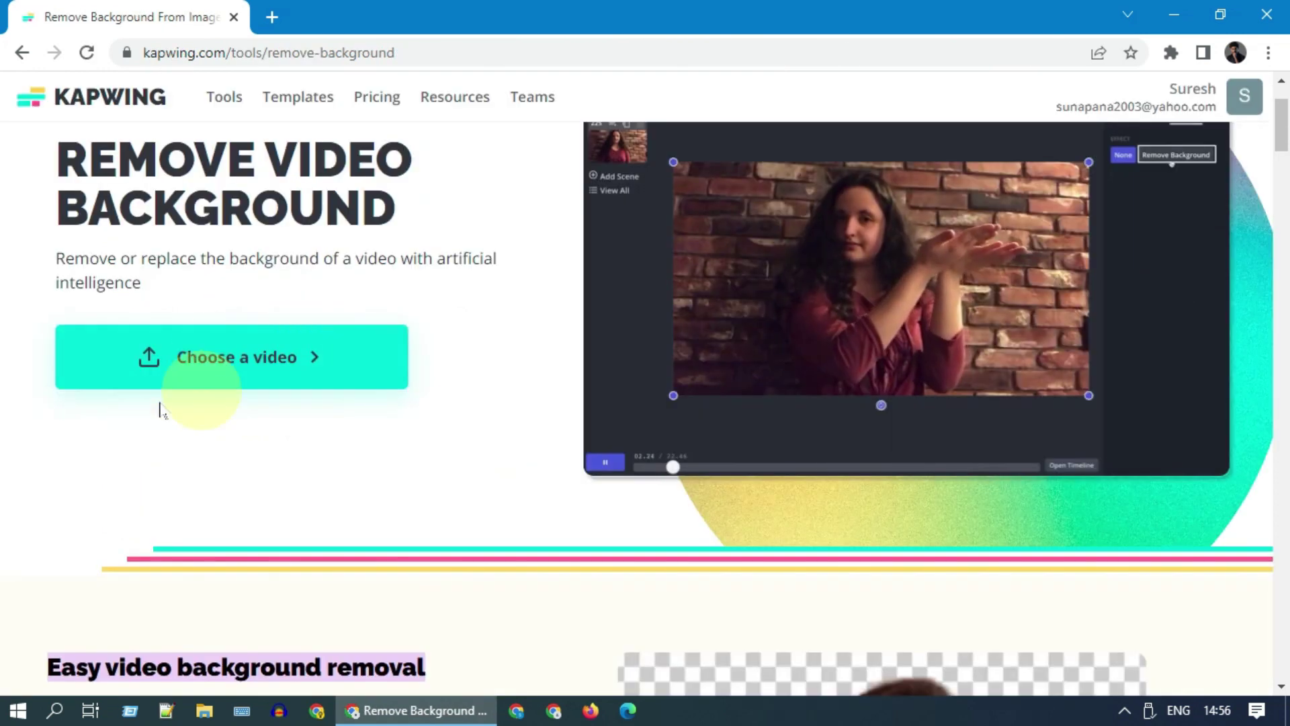
pyautogui.click(215, 367)
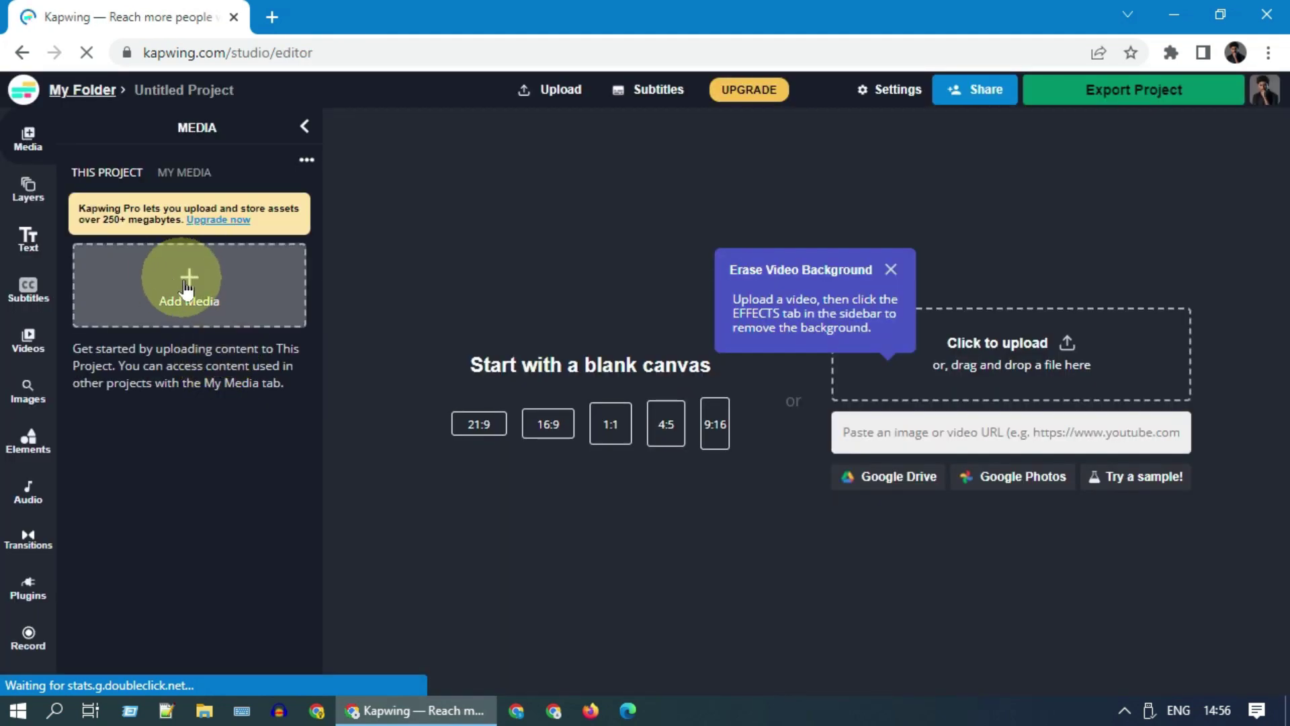
# Upload Shirley.mp4 from Local Disk (F:) to the project's media.
pyautogui.click(187, 289)
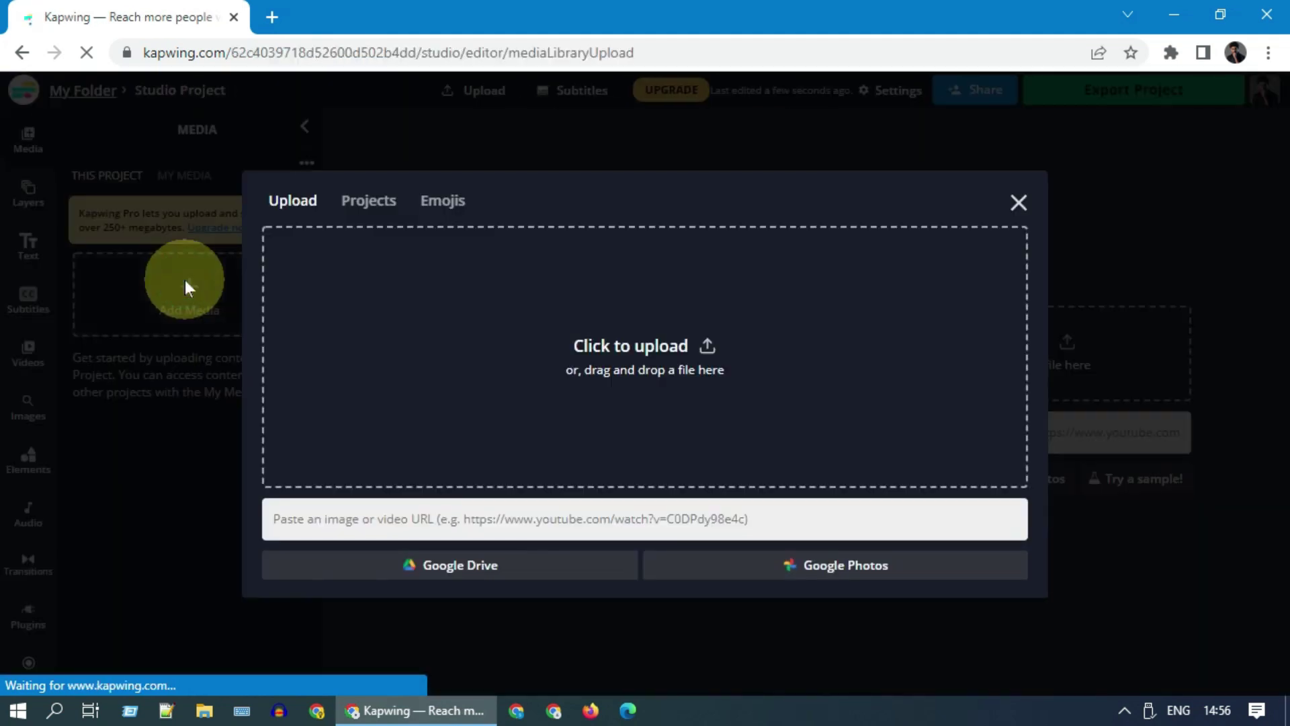
pyautogui.click(613, 362)
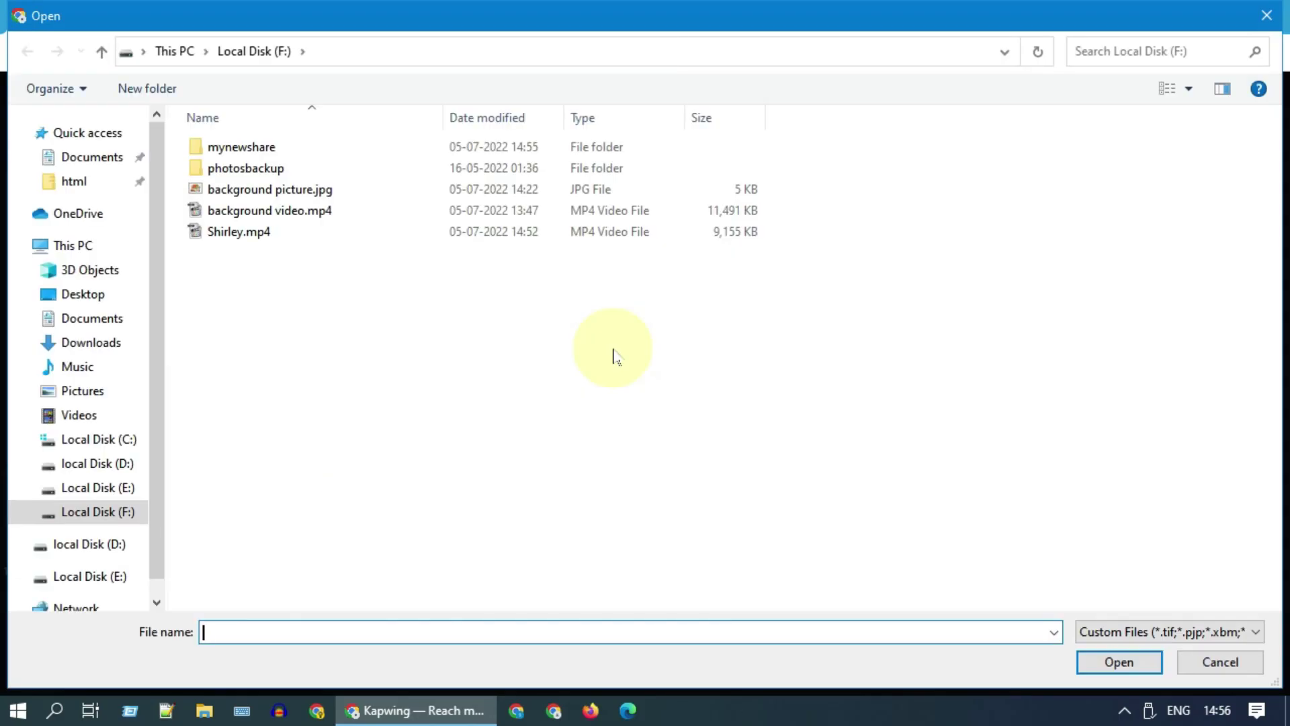
pyautogui.doubleClick(235, 232)
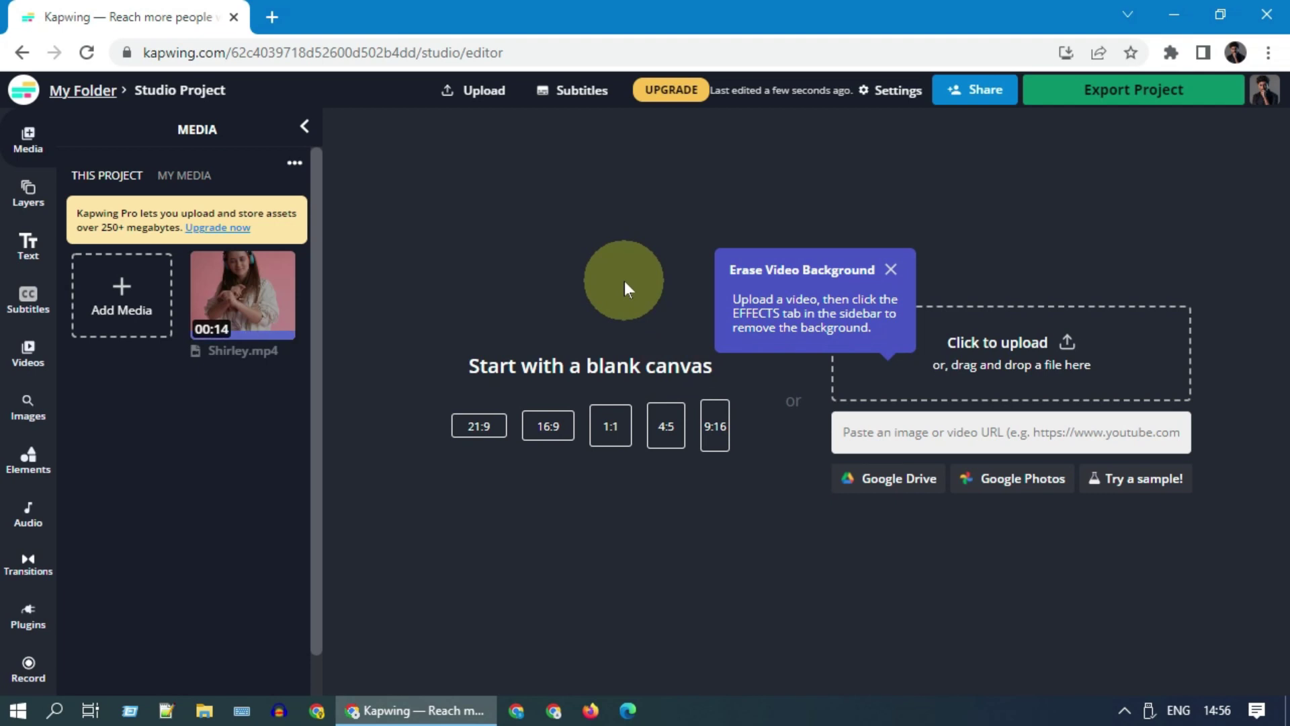
# Place Shirley.mp4 on the blank canvas and shift it slightly upward, leaving a strip below it.
pyautogui.moveTo(253, 288)
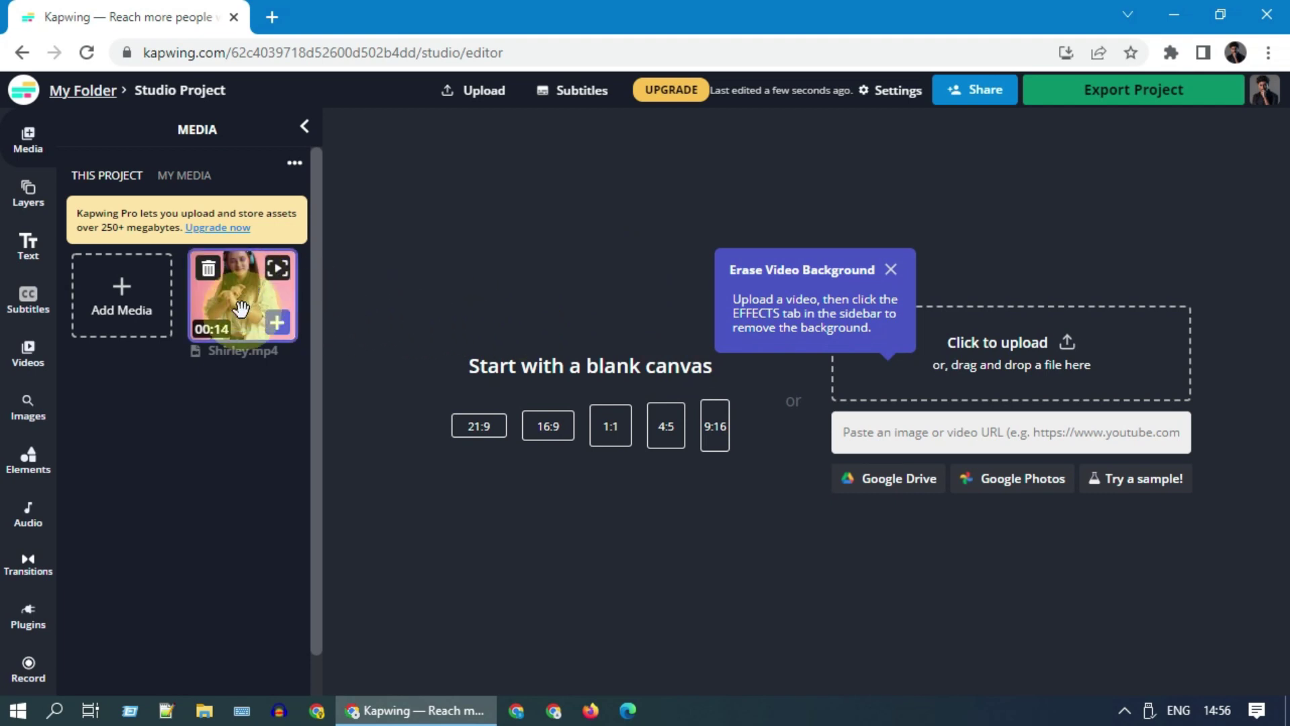
pyautogui.moveTo(240, 309); pyautogui.dragTo(636, 343)
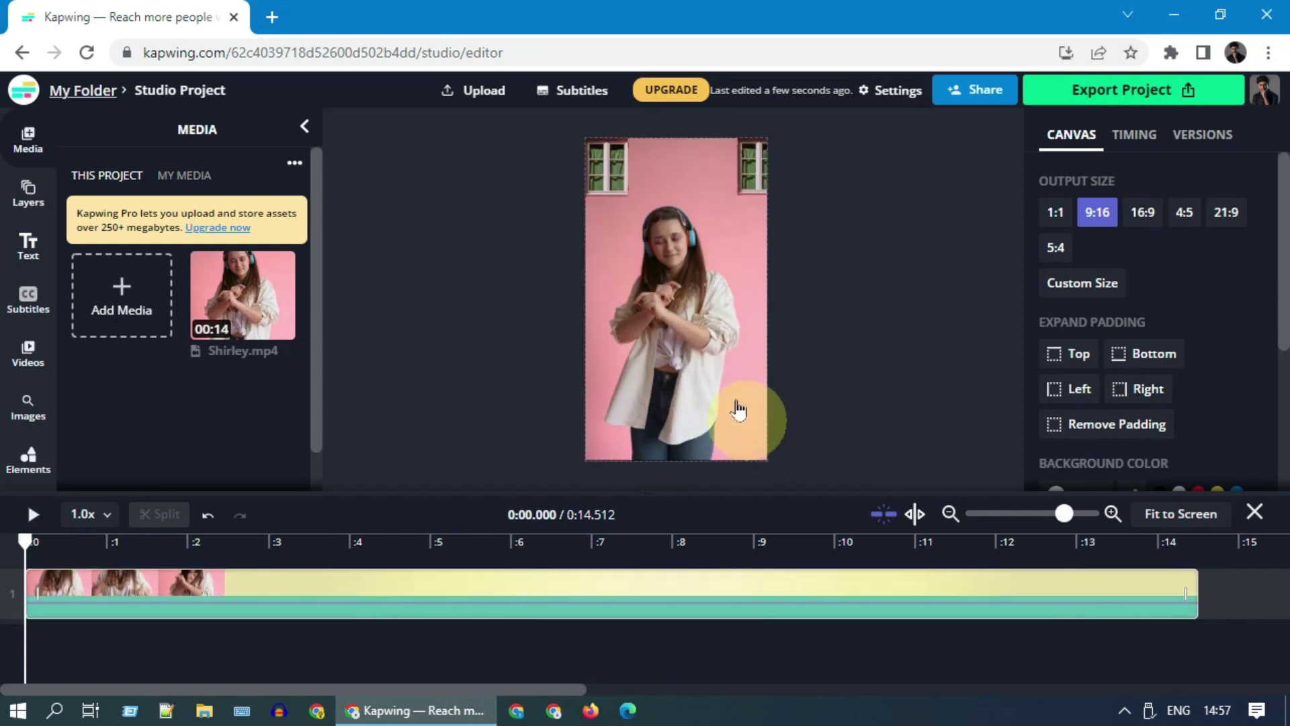
pyautogui.moveTo(739, 410); pyautogui.dragTo(692, 389)
pyautogui.click(813, 364)
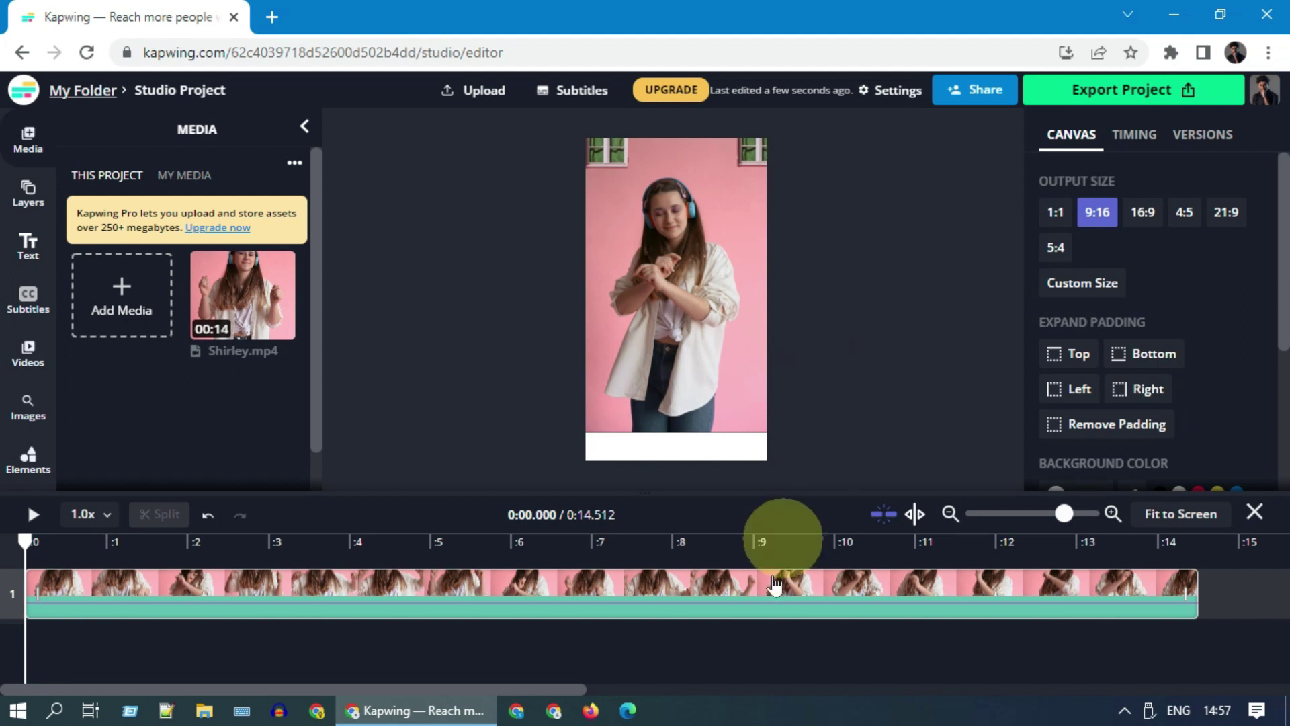
# Try the Remove Background effect on the Shirley.mp4 clip, then Blur Background with a stronger blur.
pyautogui.click(675, 600)
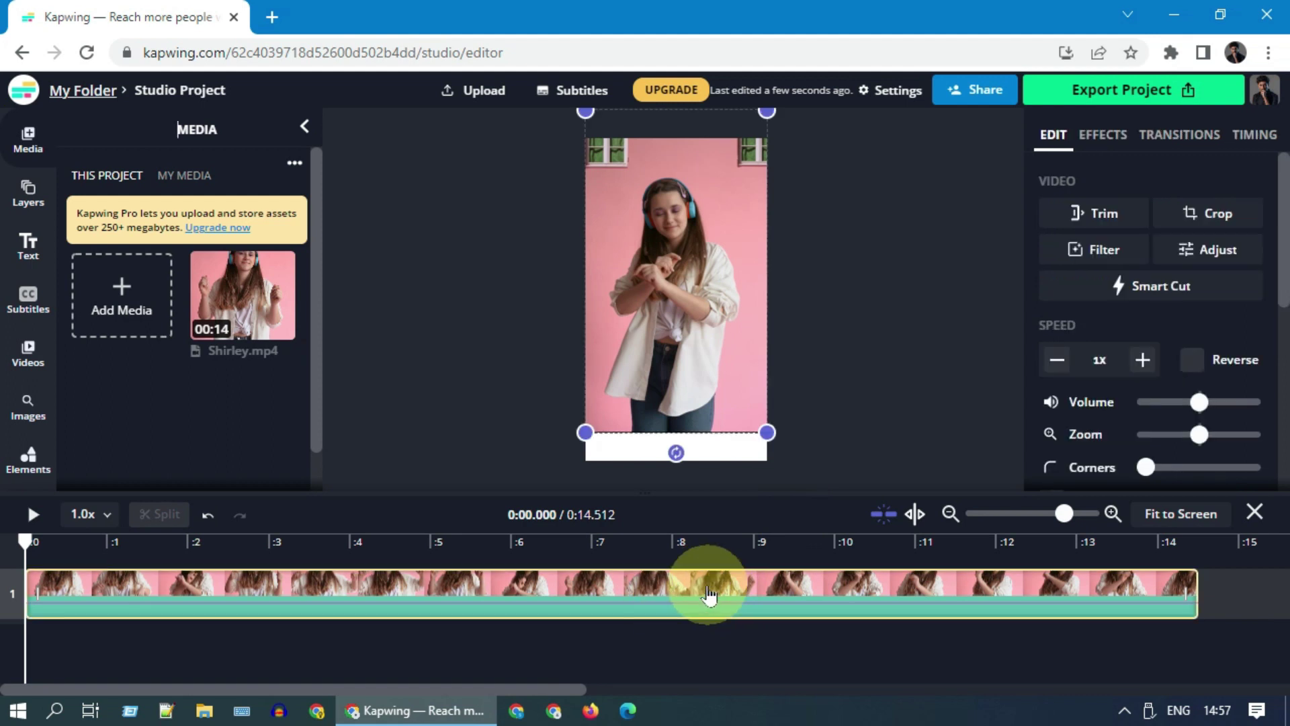
pyautogui.click(1096, 155)
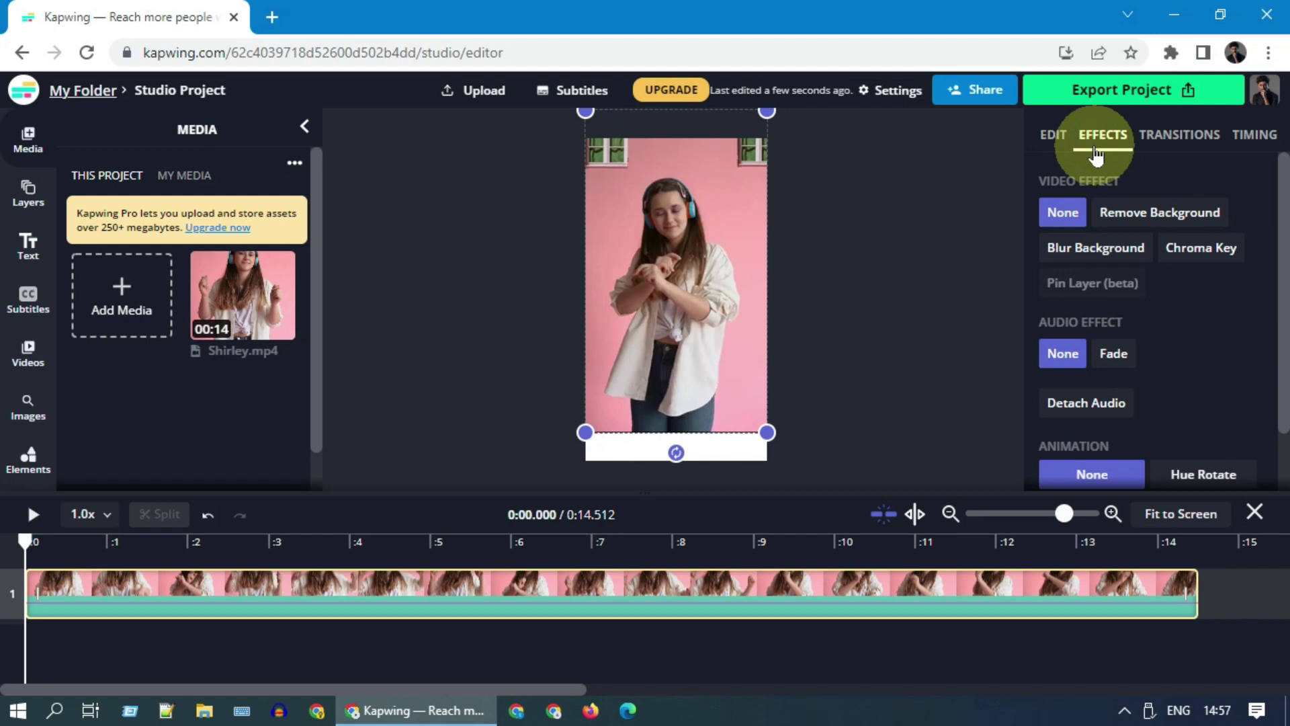
pyautogui.click(1135, 227)
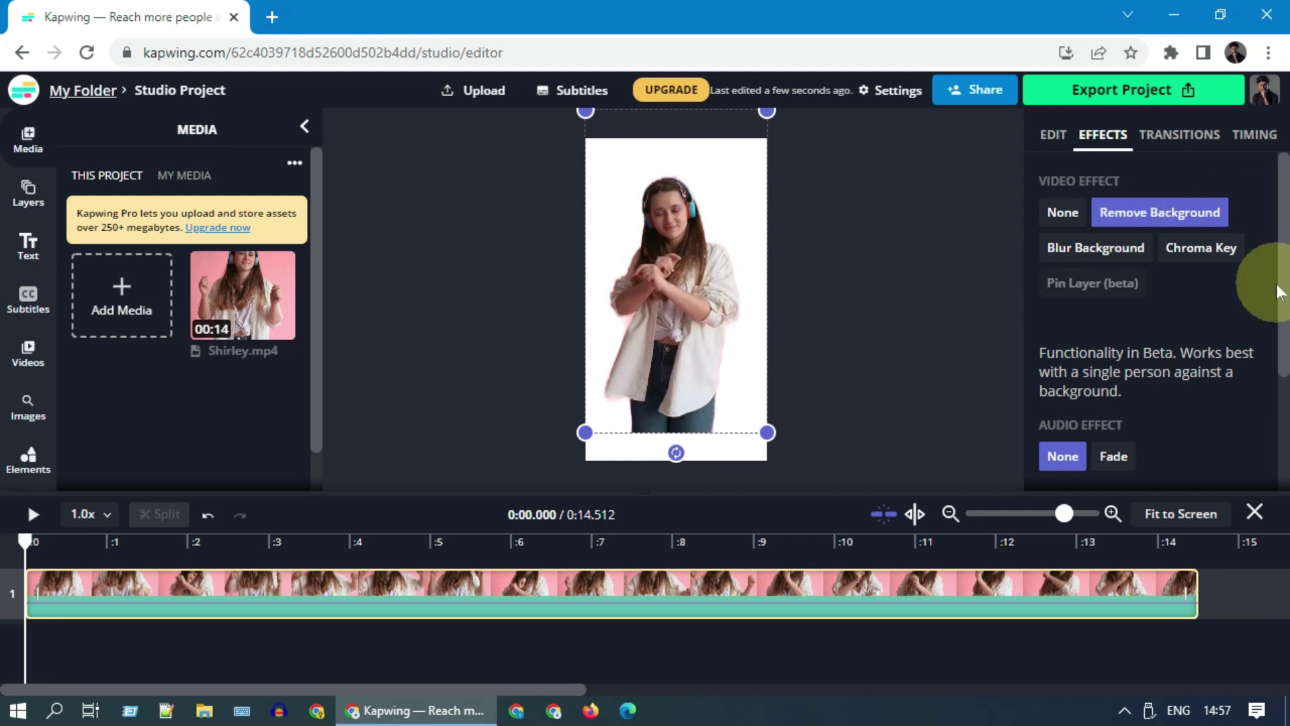
pyautogui.click(1106, 262)
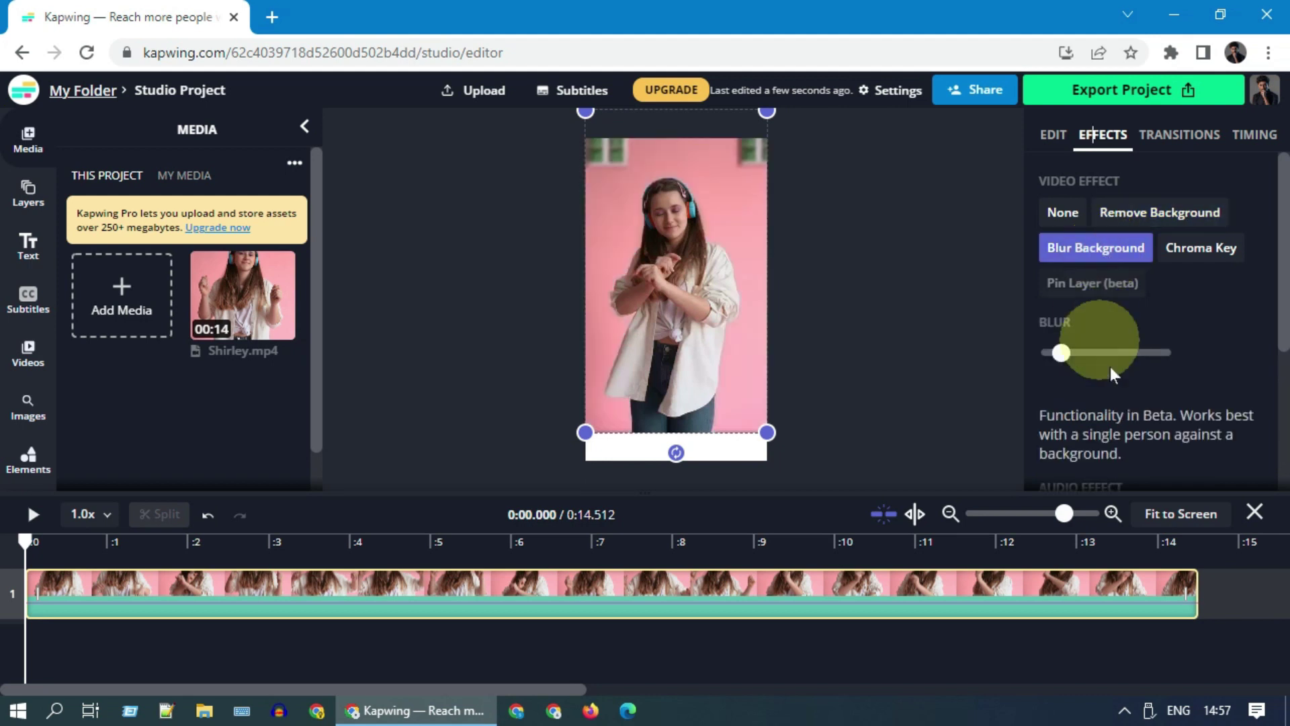
pyautogui.moveTo(1071, 363)
pyautogui.mouseDown()
pyautogui.moveTo(1110, 361)
pyautogui.moveTo(1040, 370)
pyautogui.moveTo(1091, 361)
pyautogui.mouseUp()
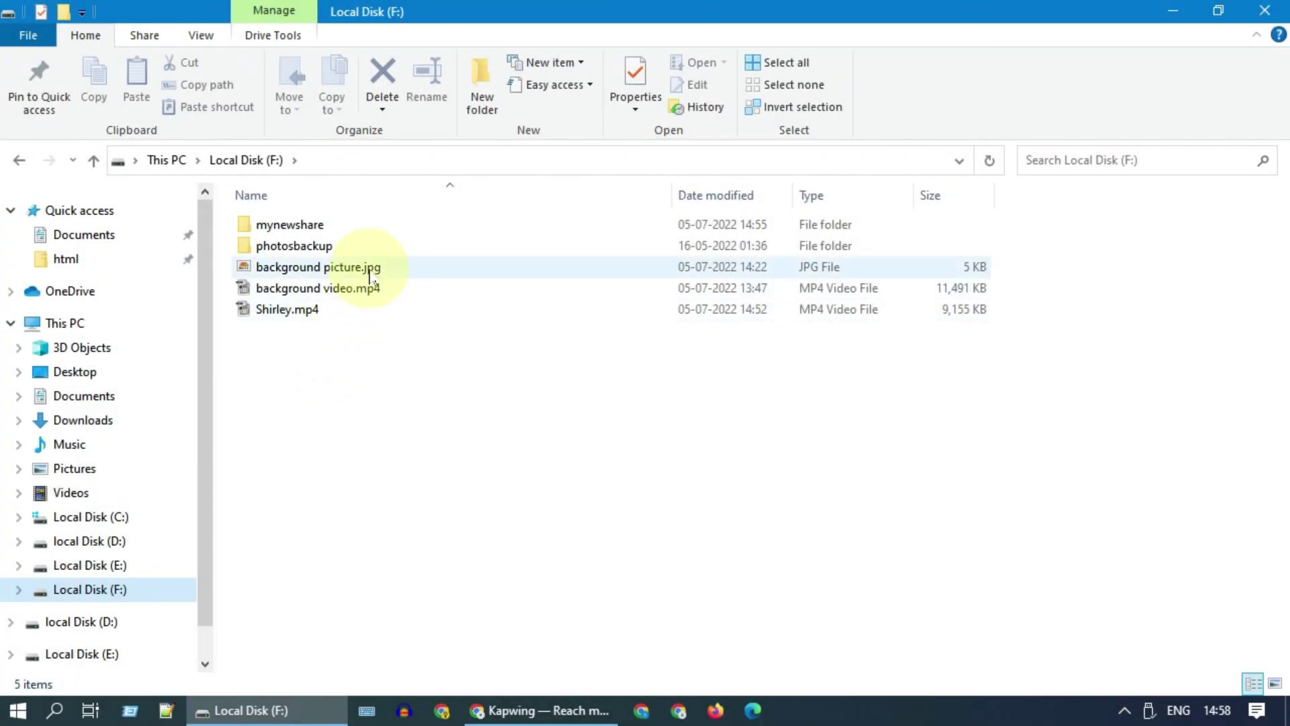
# Preview background picture.jpg and background video.mp4 from Local Disk (F:) in File Explorer.
pyautogui.doubleClick(369, 273)
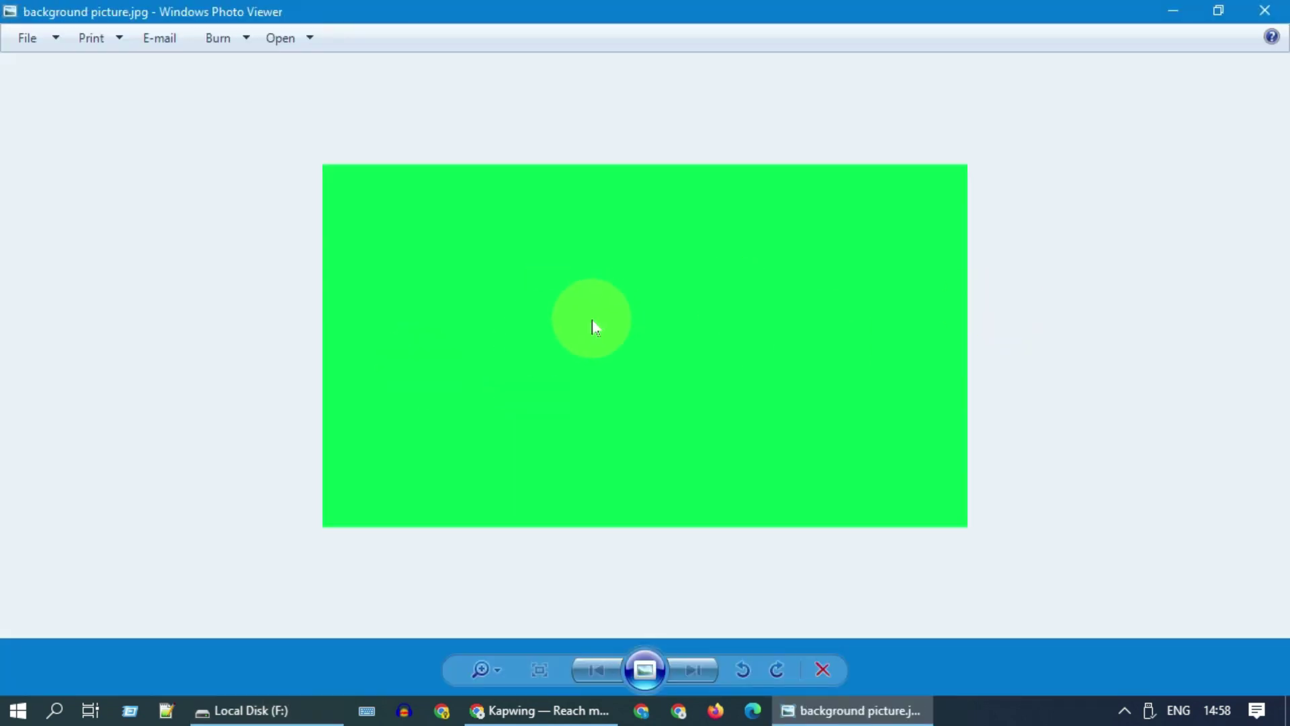
pyautogui.click(1264, 10)
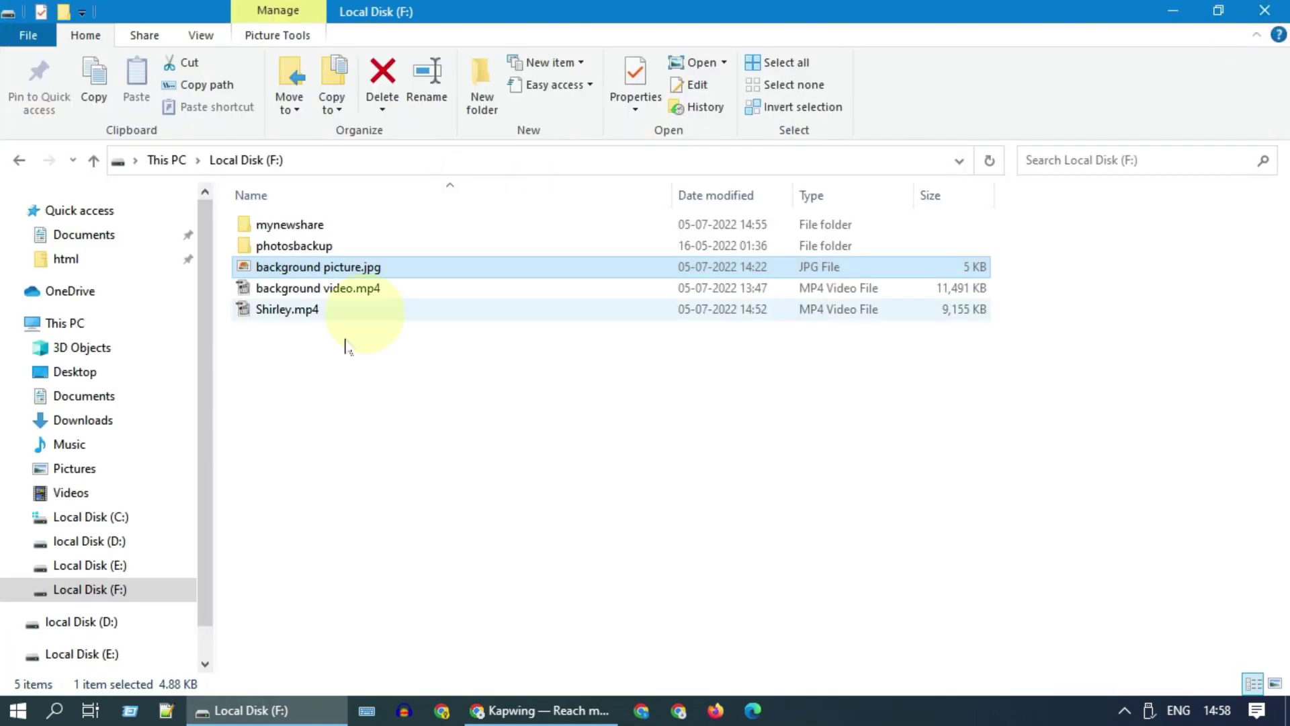
pyautogui.doubleClick(363, 289)
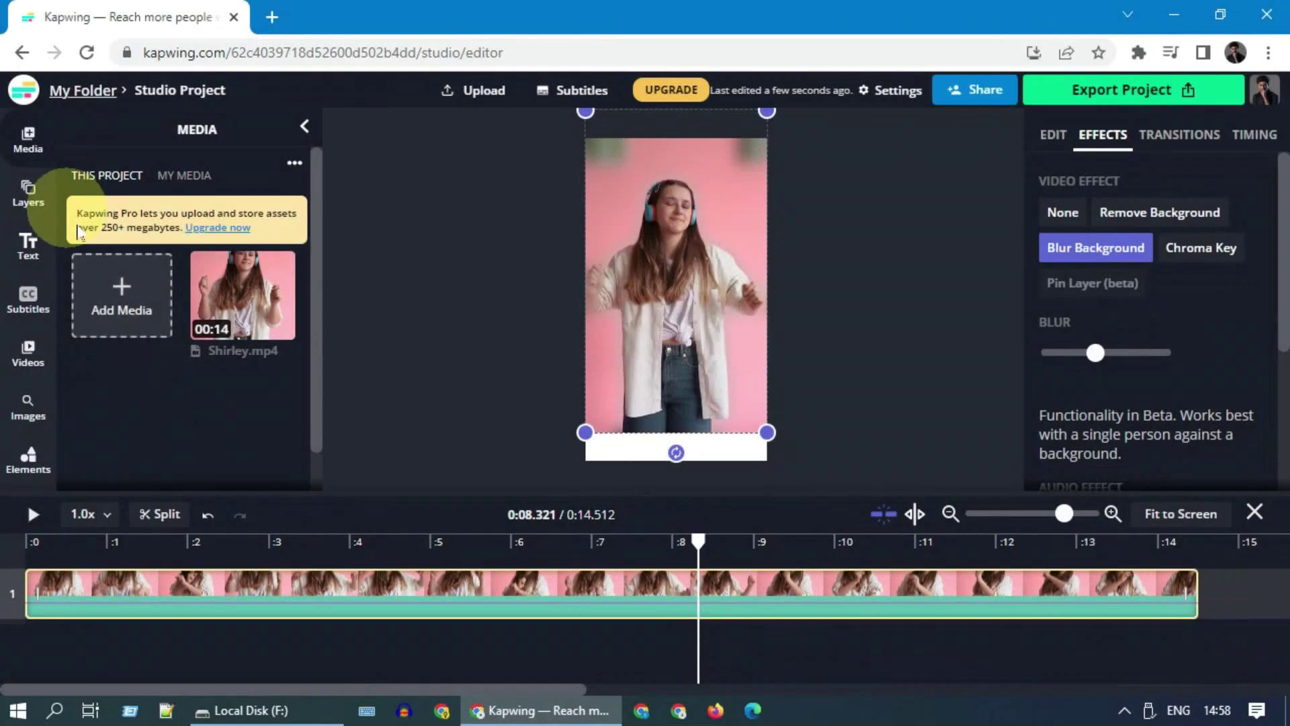
# Upload background video.mp4 from Local Disk (F:) to the Kapwing project's media.
pyautogui.click(115, 277)
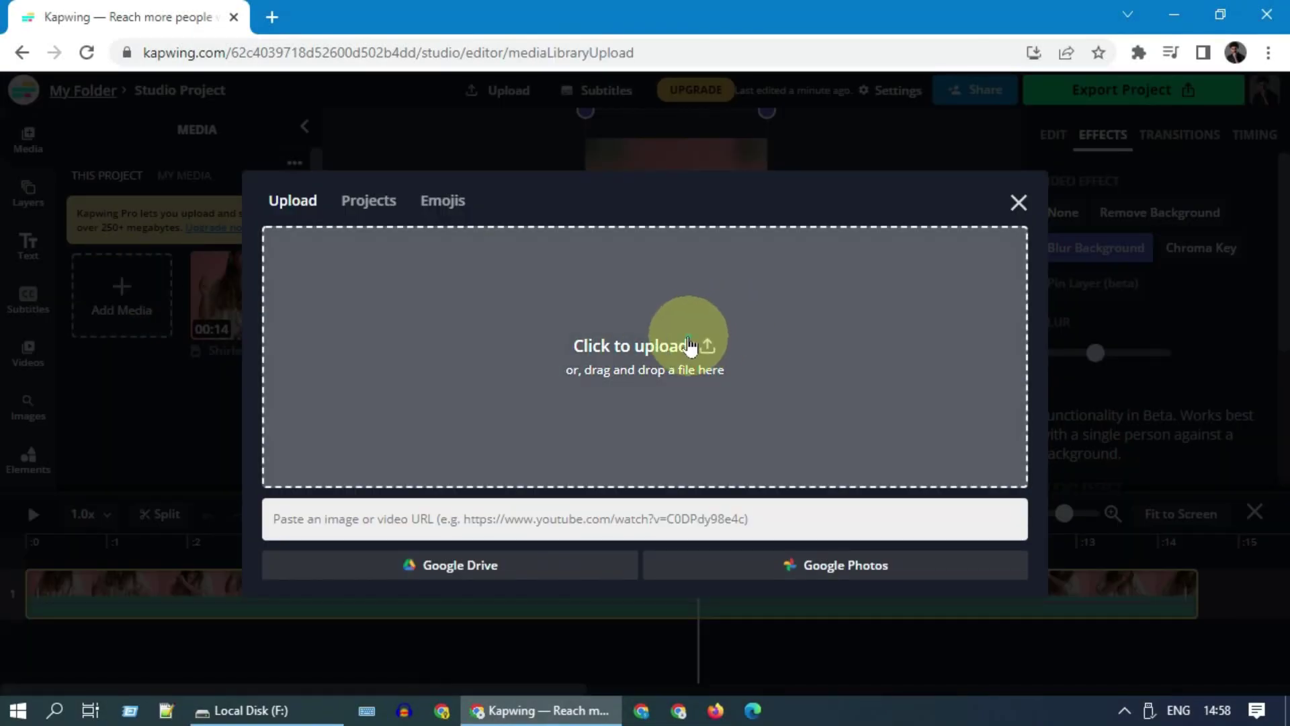
pyautogui.click(692, 339)
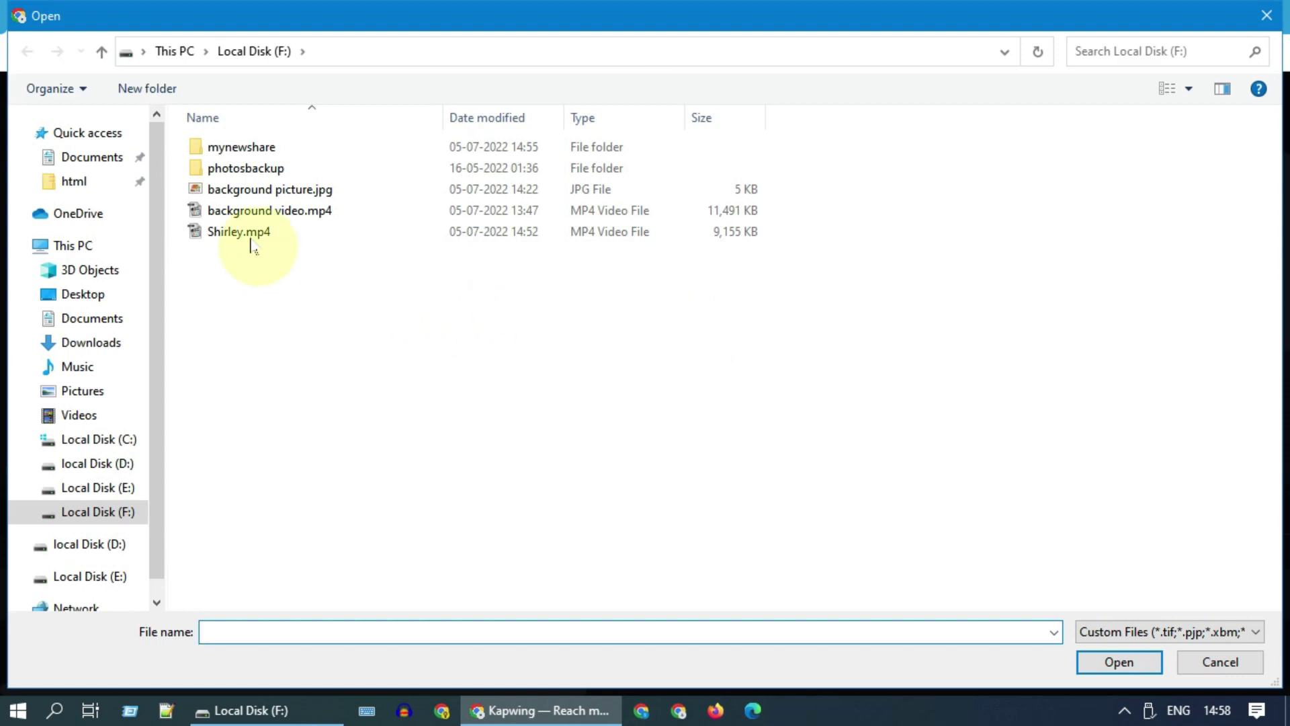
pyautogui.doubleClick(262, 210)
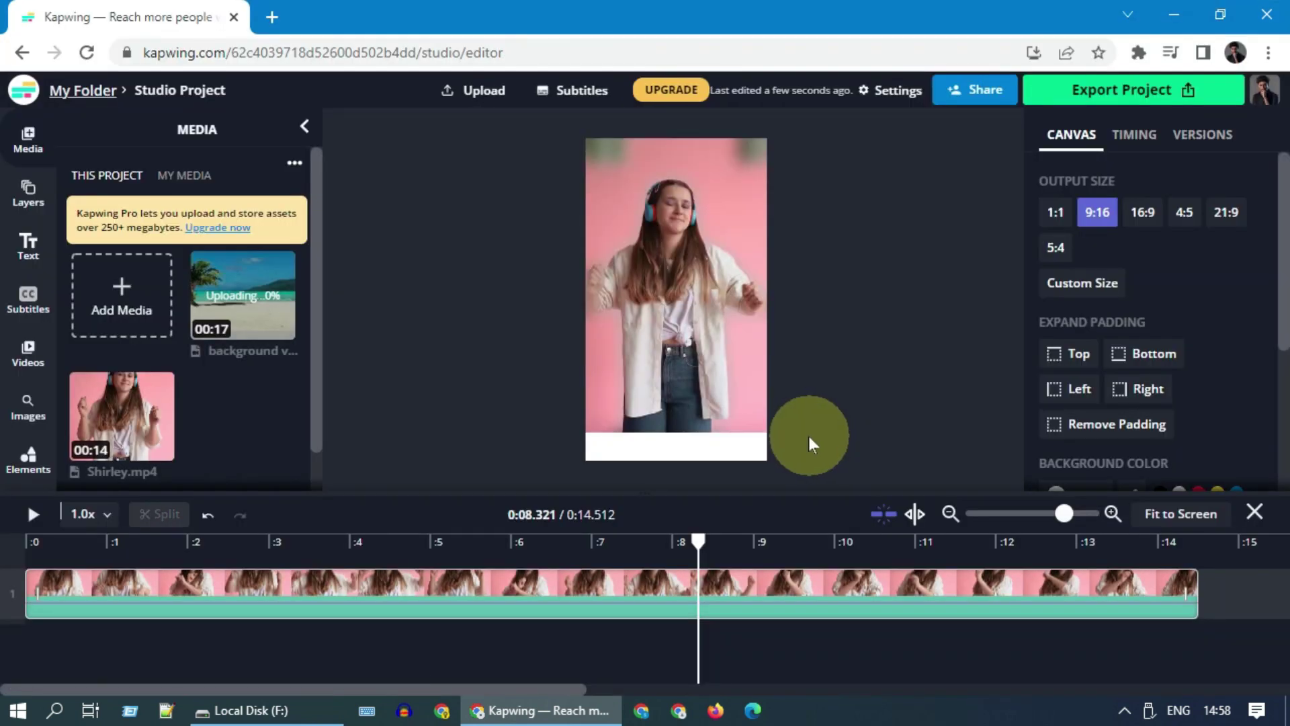
# Apply the Remove Background video effect to the Shirley.mp4 clip in place of the blur.
pyautogui.click(473, 597)
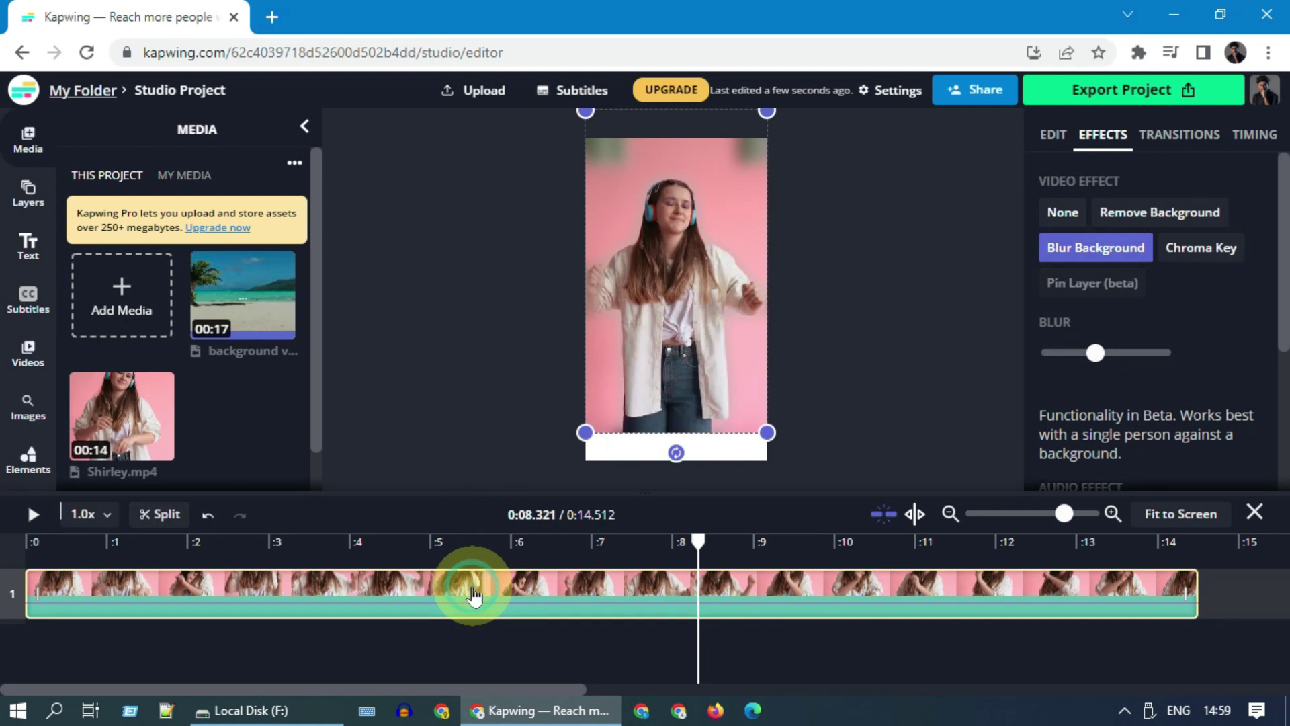
pyautogui.click(1134, 228)
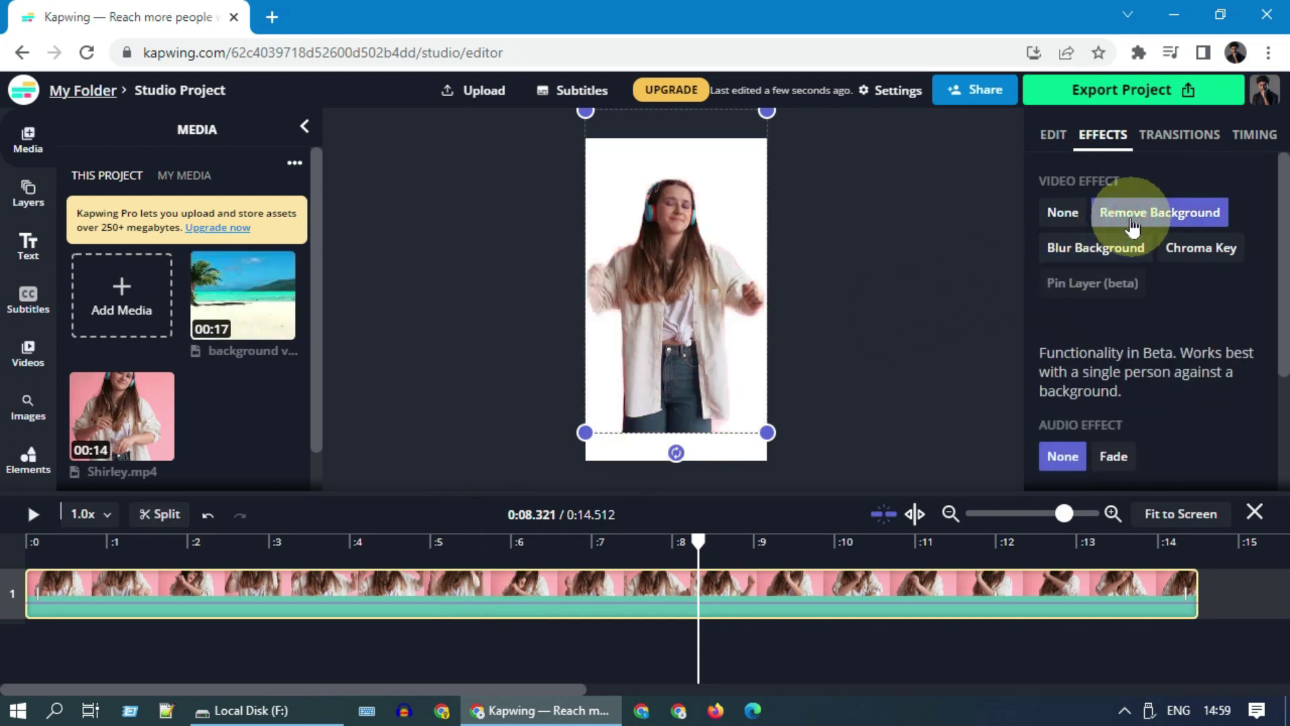
# Add background video.mp4 to the timeline as a second layer starting at 0:00.
pyautogui.scroll(-1, 248, 295)
pyautogui.moveTo(255, 272); pyautogui.dragTo(289, 644)
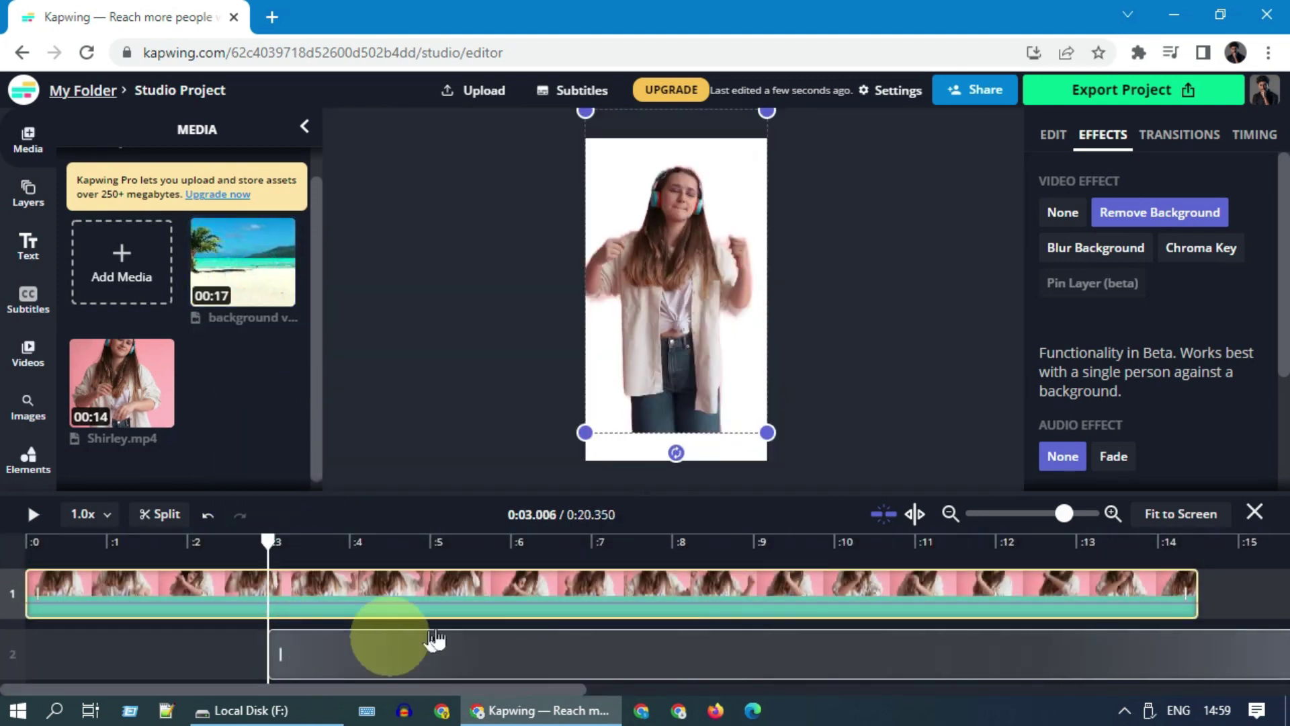
pyautogui.moveTo(510, 665); pyautogui.dragTo(159, 658)
# Align the beach video to the canvas top, enlarge it to cover the whole canvas, and send it backward behind the woman.
pyautogui.moveTo(662, 301); pyautogui.dragTo(678, 196)
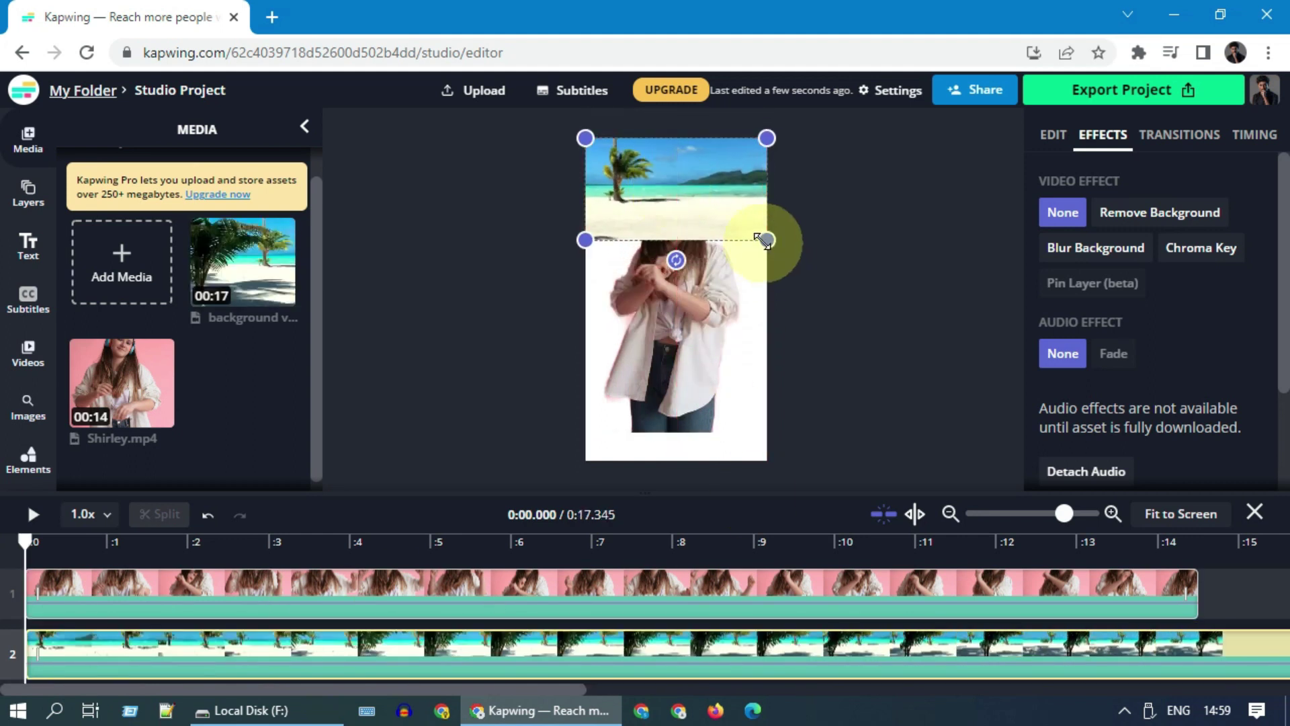
pyautogui.moveTo(766, 239); pyautogui.dragTo(892, 461)
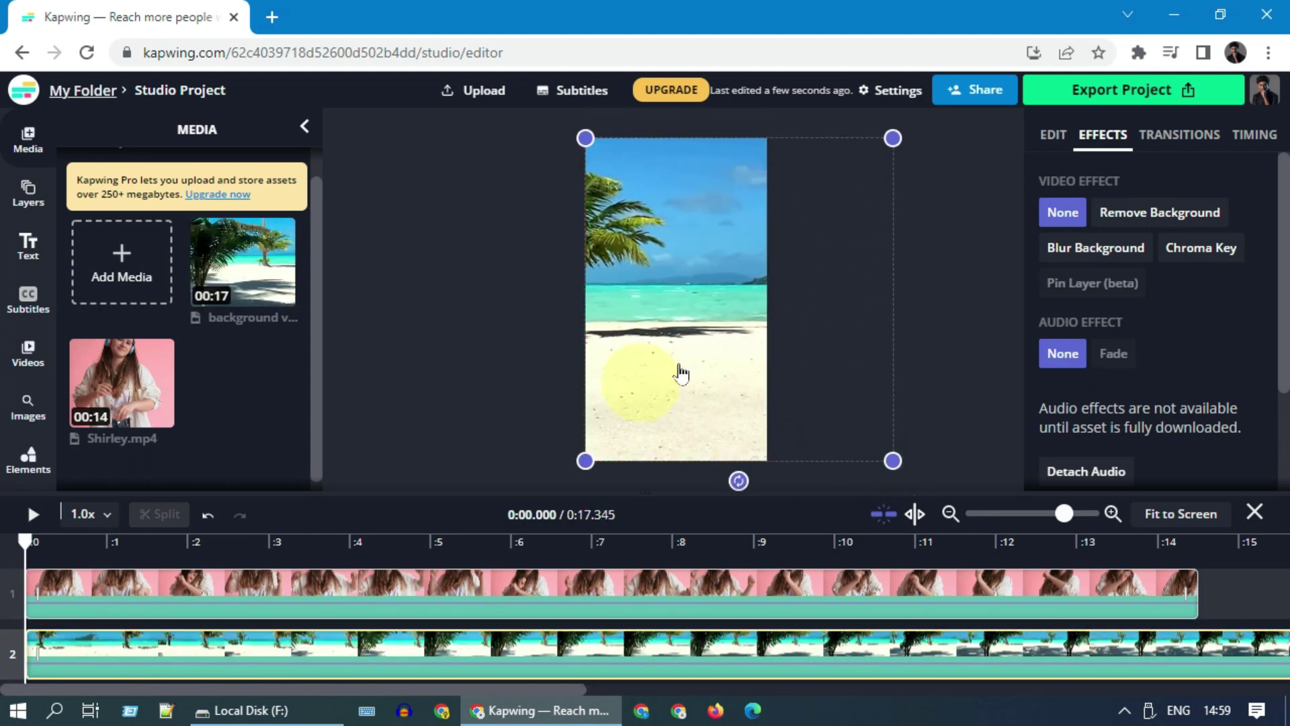
pyautogui.rightClick(686, 329)
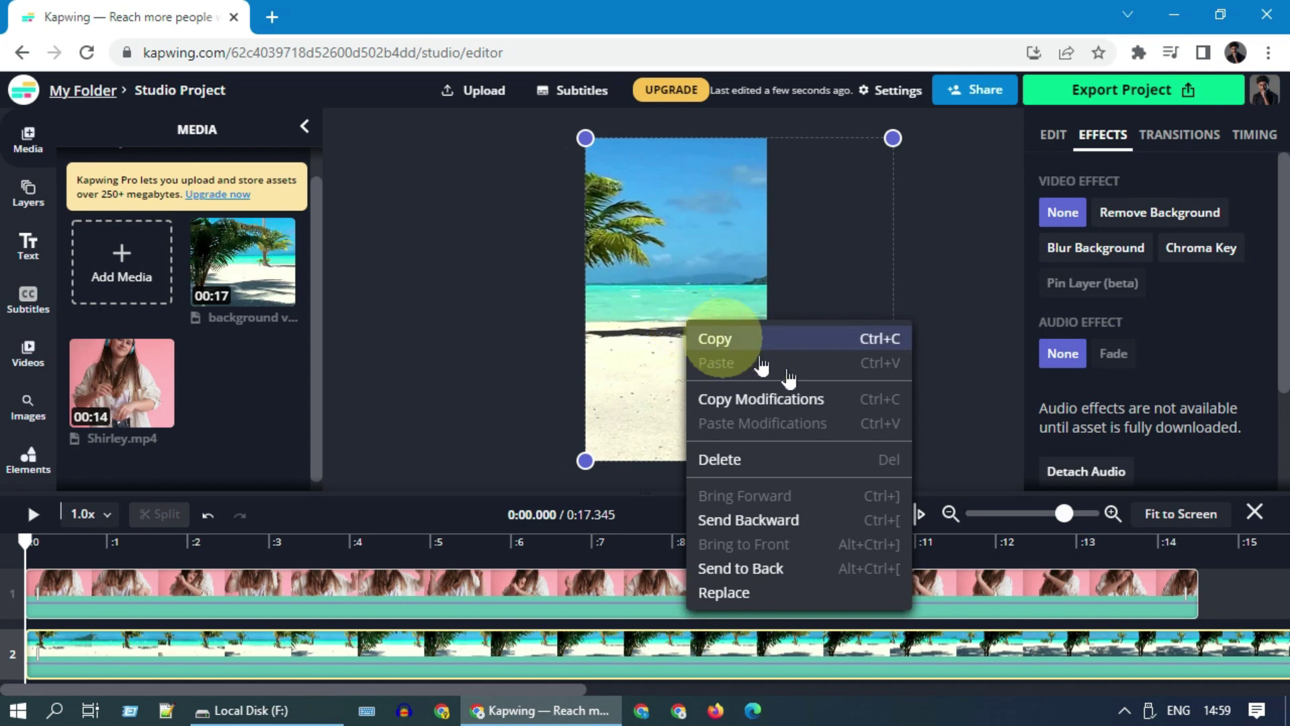
pyautogui.click(813, 529)
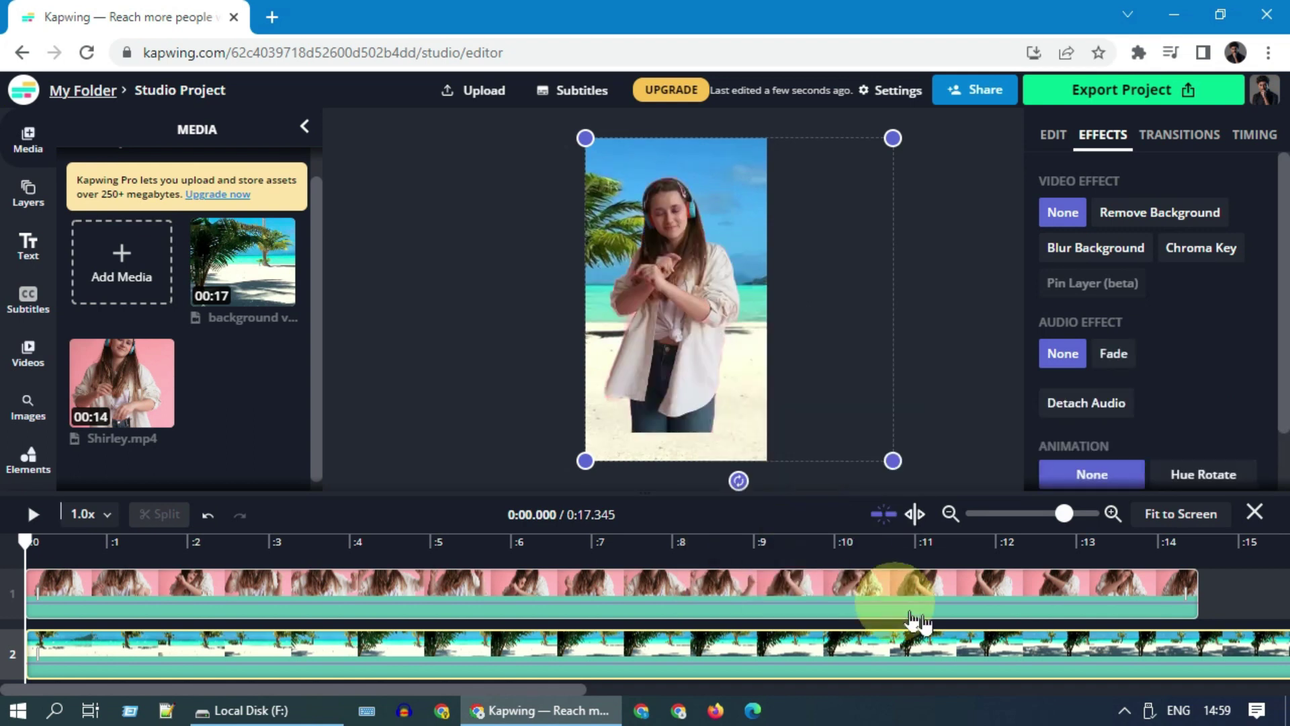
# Trim the end of the beach video on the timeline to match the end of the Shirley.mp4 clip.
pyautogui.moveTo(567, 690); pyautogui.dragTo(692, 690)
pyautogui.moveTo(1081, 647); pyautogui.dragTo(860, 647)
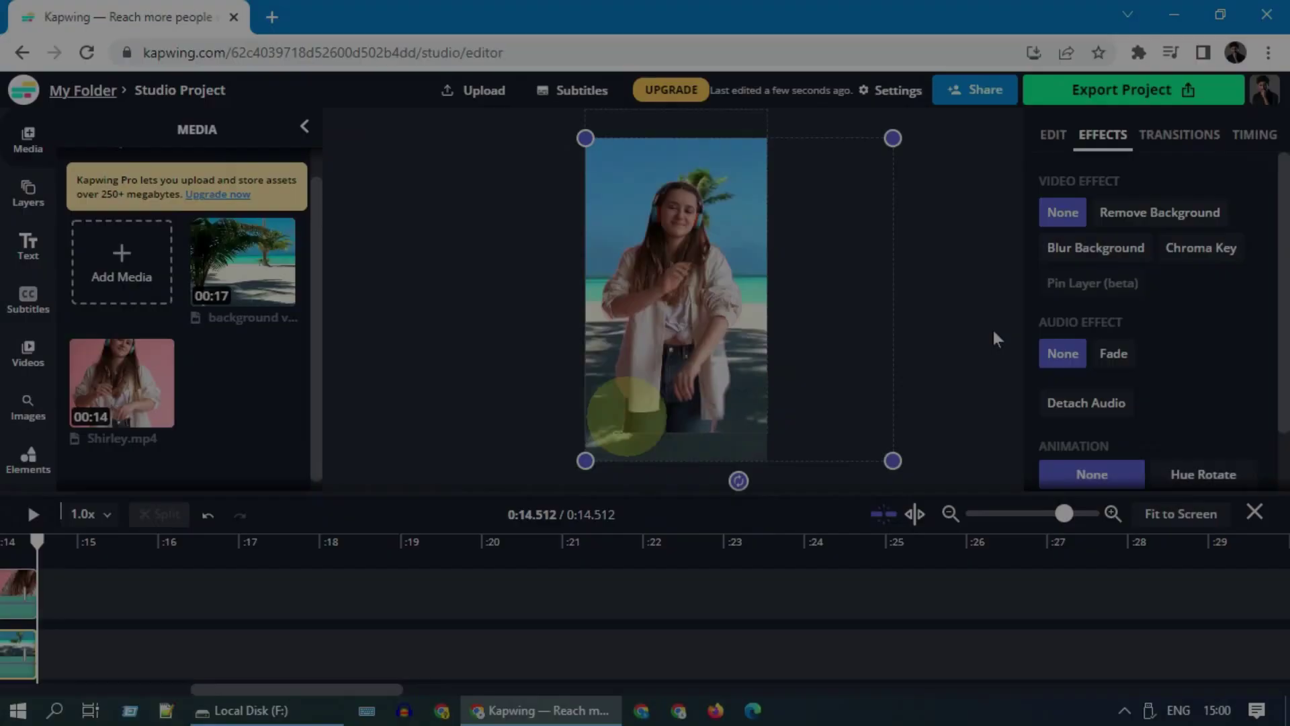
pyautogui.click(1159, 309)
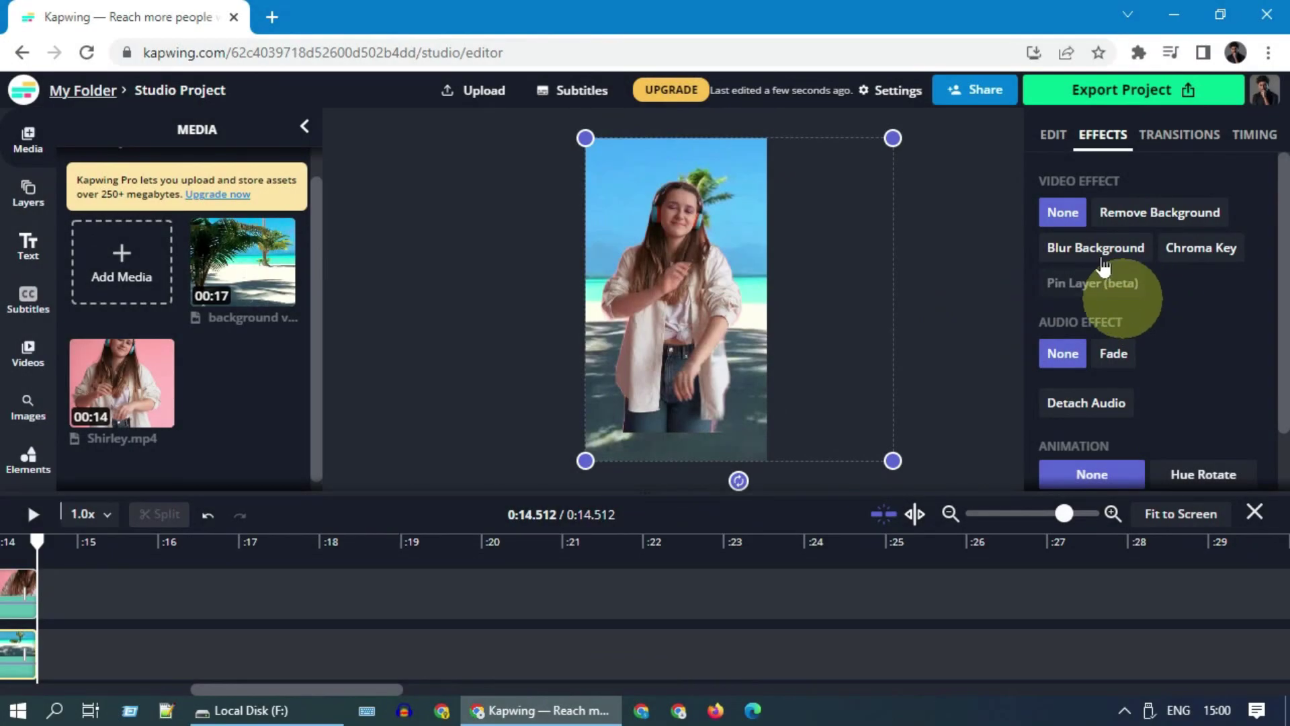
# Export the project as MP4 with AUTO resolution and download the finished file.
pyautogui.click(1102, 95)
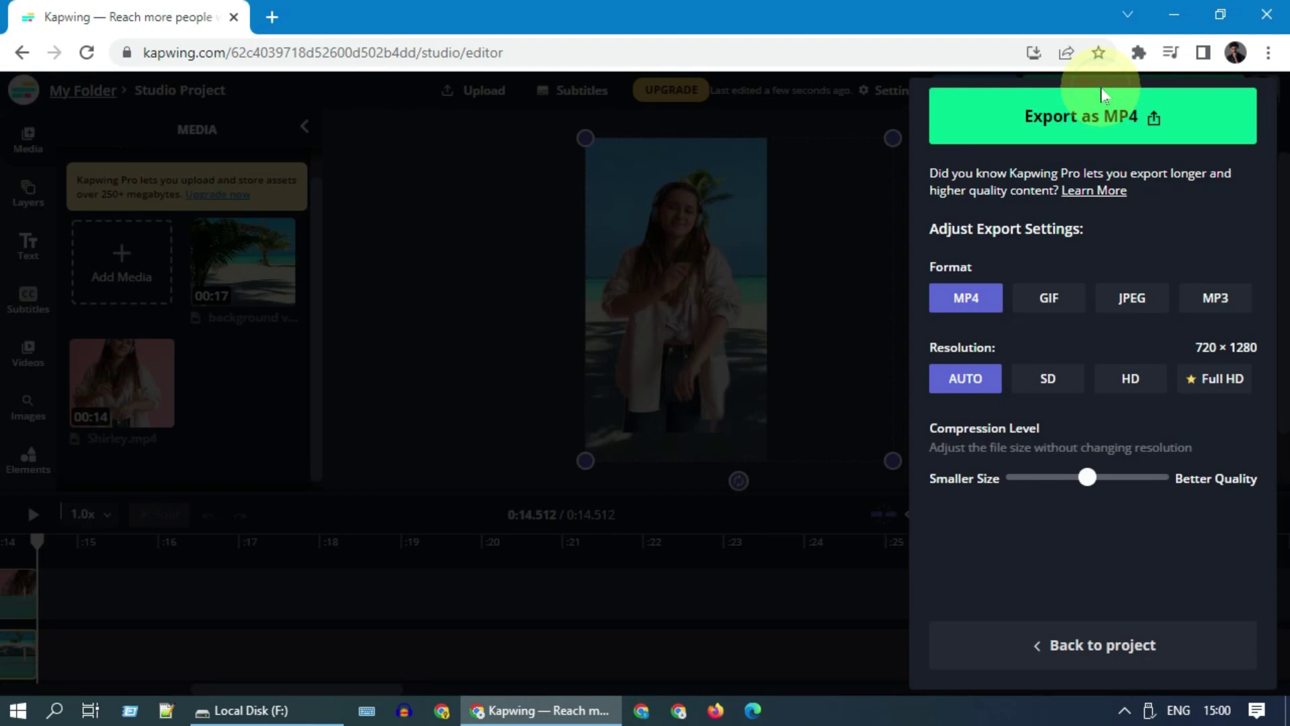
pyautogui.click(1073, 123)
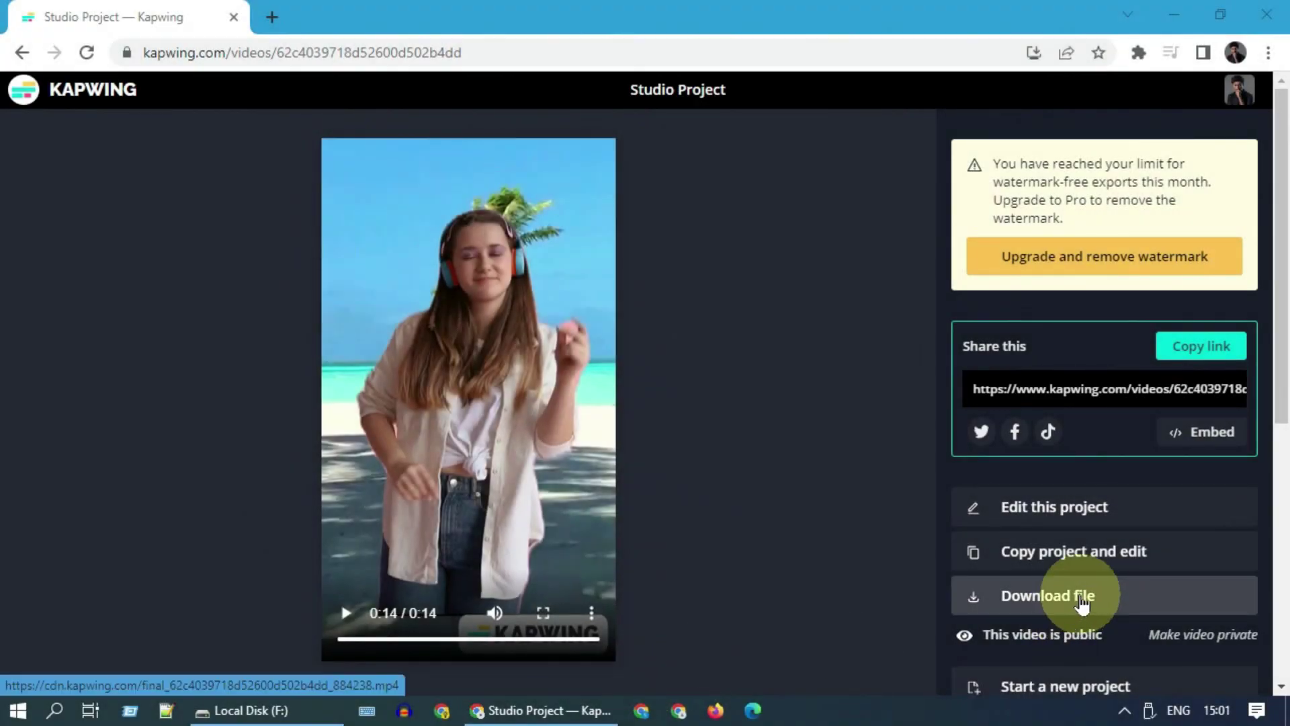
pyautogui.click(1081, 603)
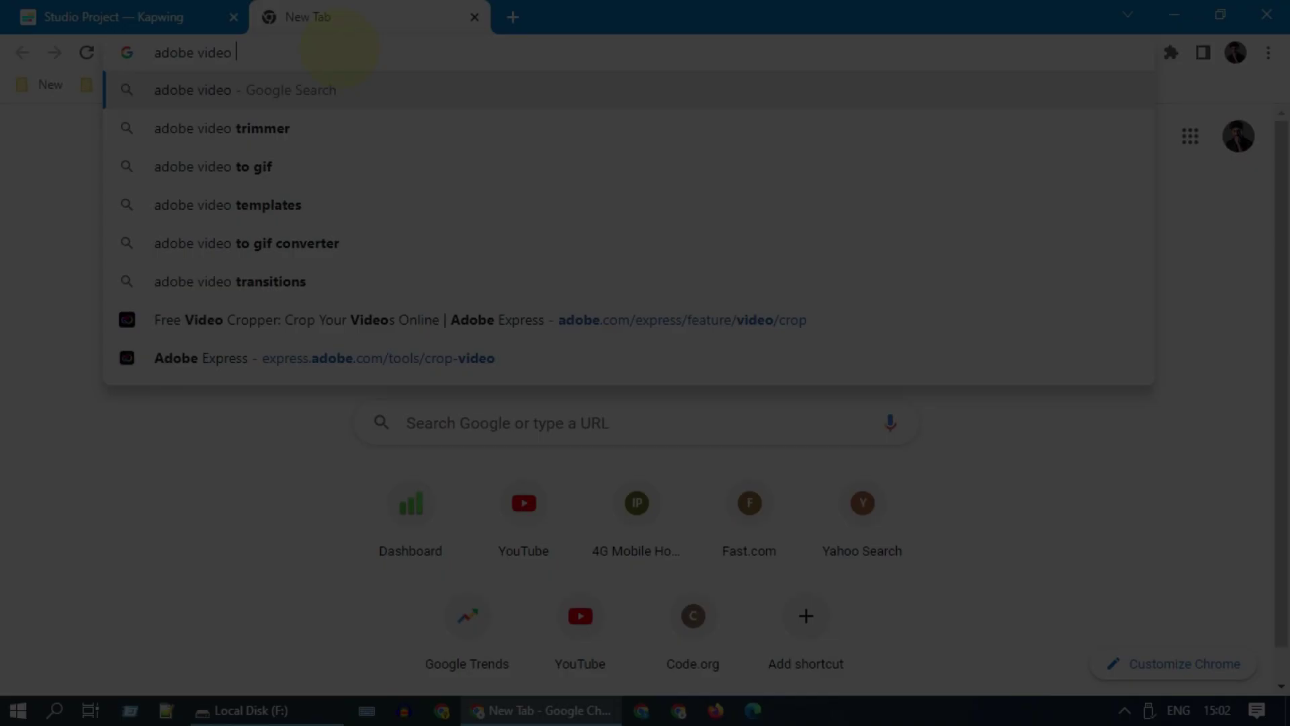
# Search Google for "adobe video cropper" in the new tab.
pyautogui.write('crop')
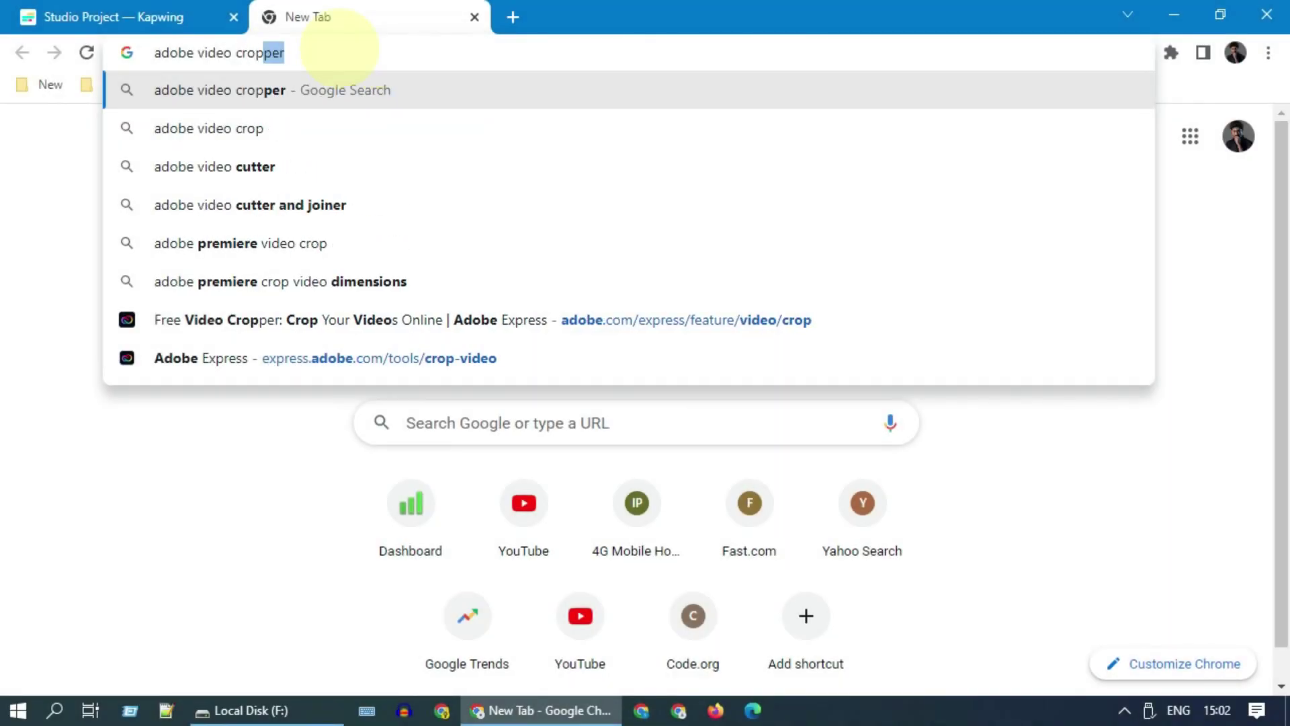
pyautogui.press('Return')
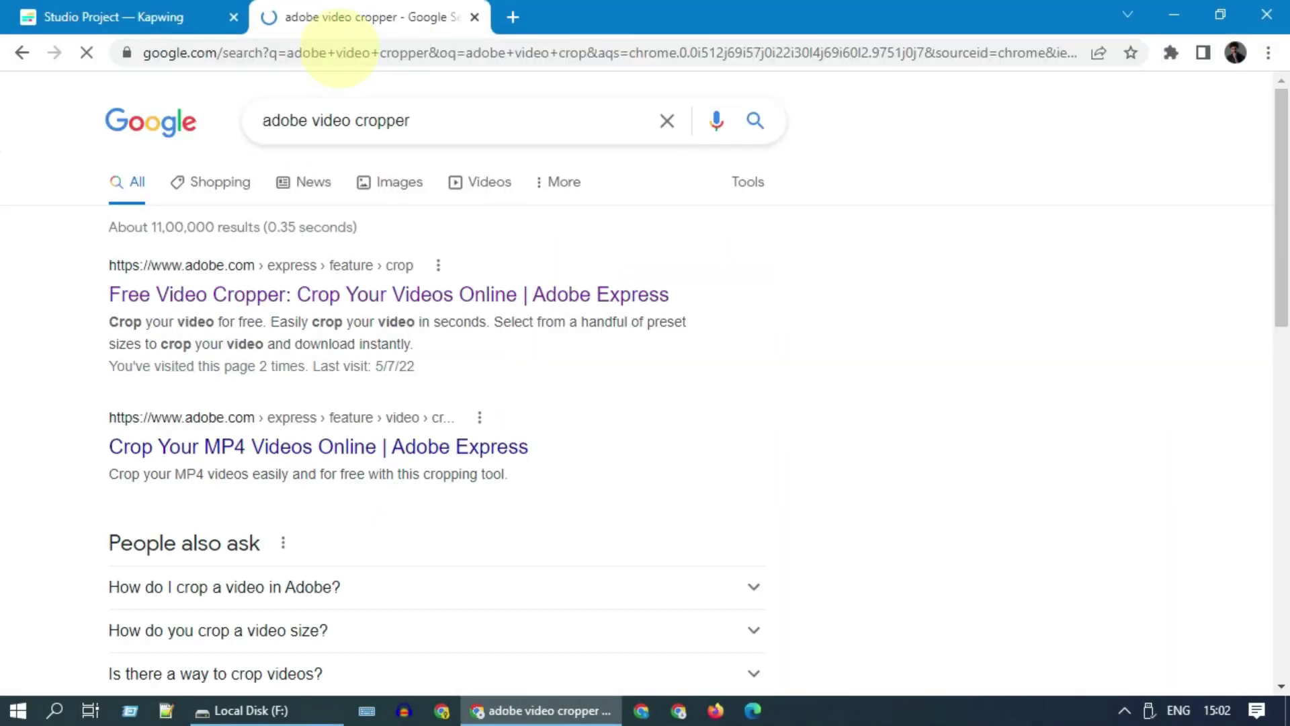
# Open Adobe Express's free video cropper and upload the exported video from the Downloads folder.
pyautogui.click(302, 296)
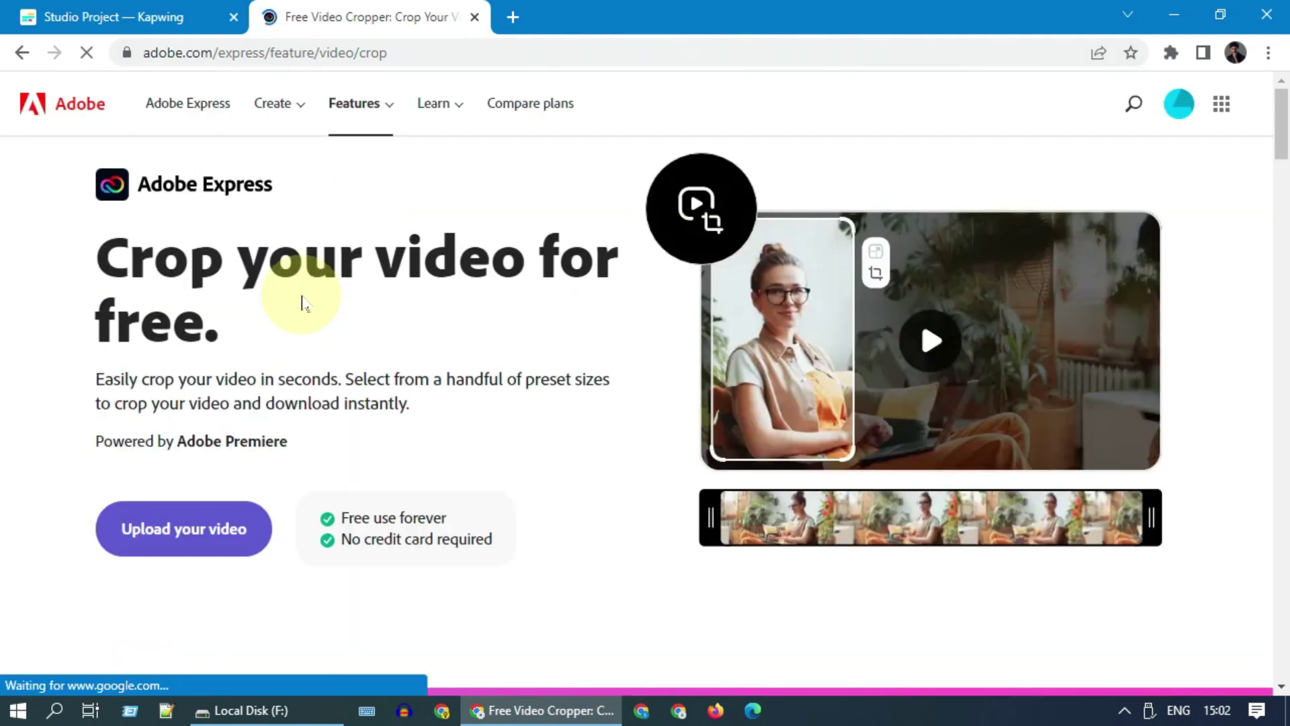
pyautogui.click(214, 520)
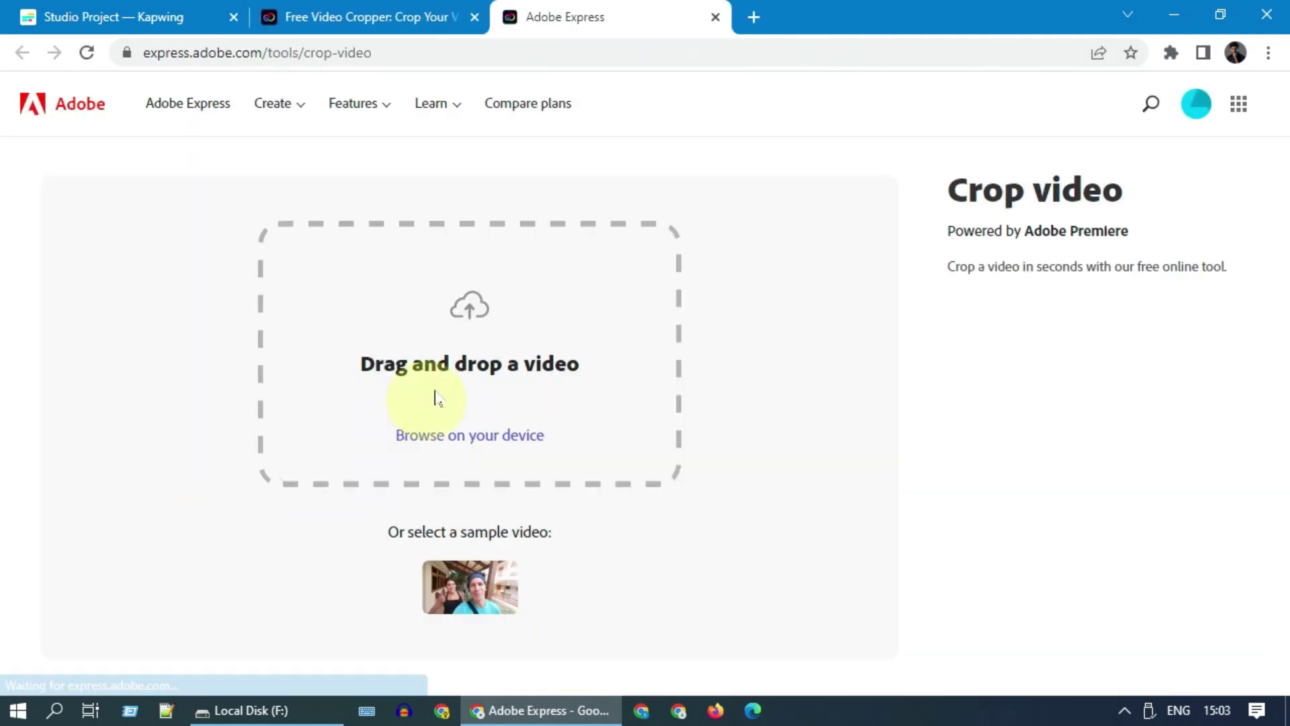
pyautogui.click(473, 441)
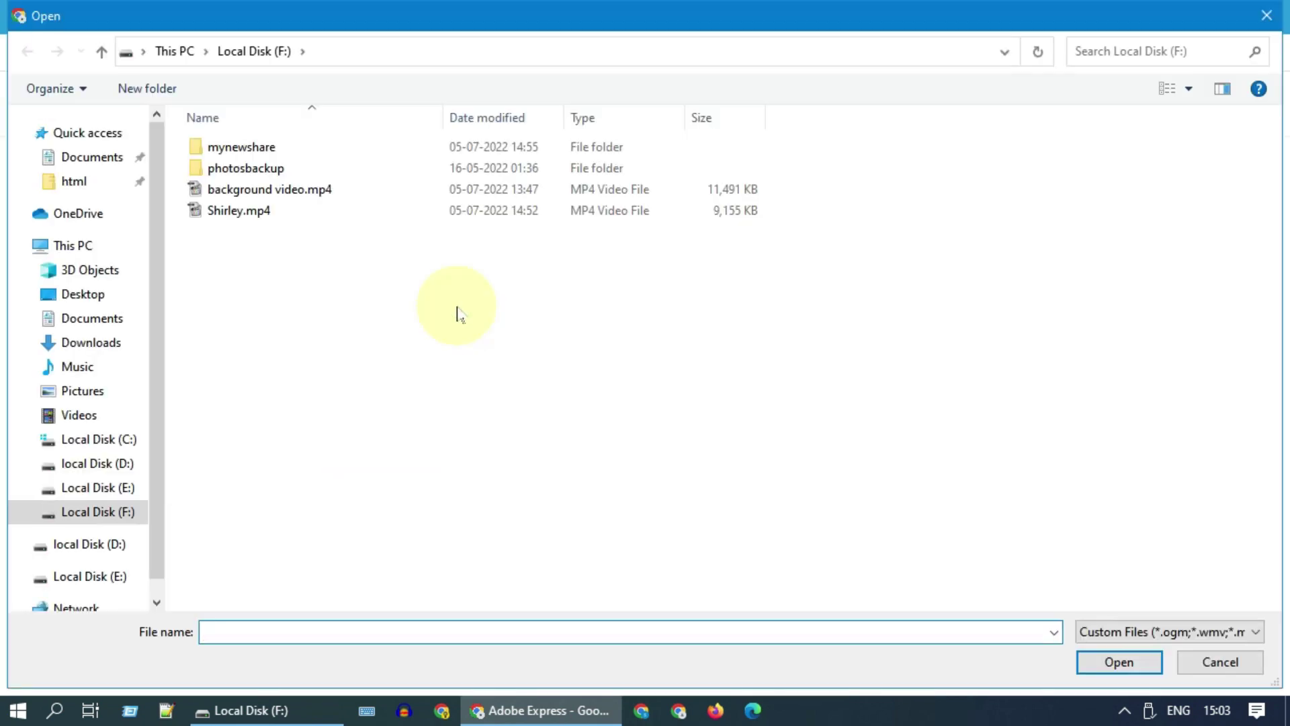
pyautogui.click(109, 346)
pyautogui.doubleClick(289, 146)
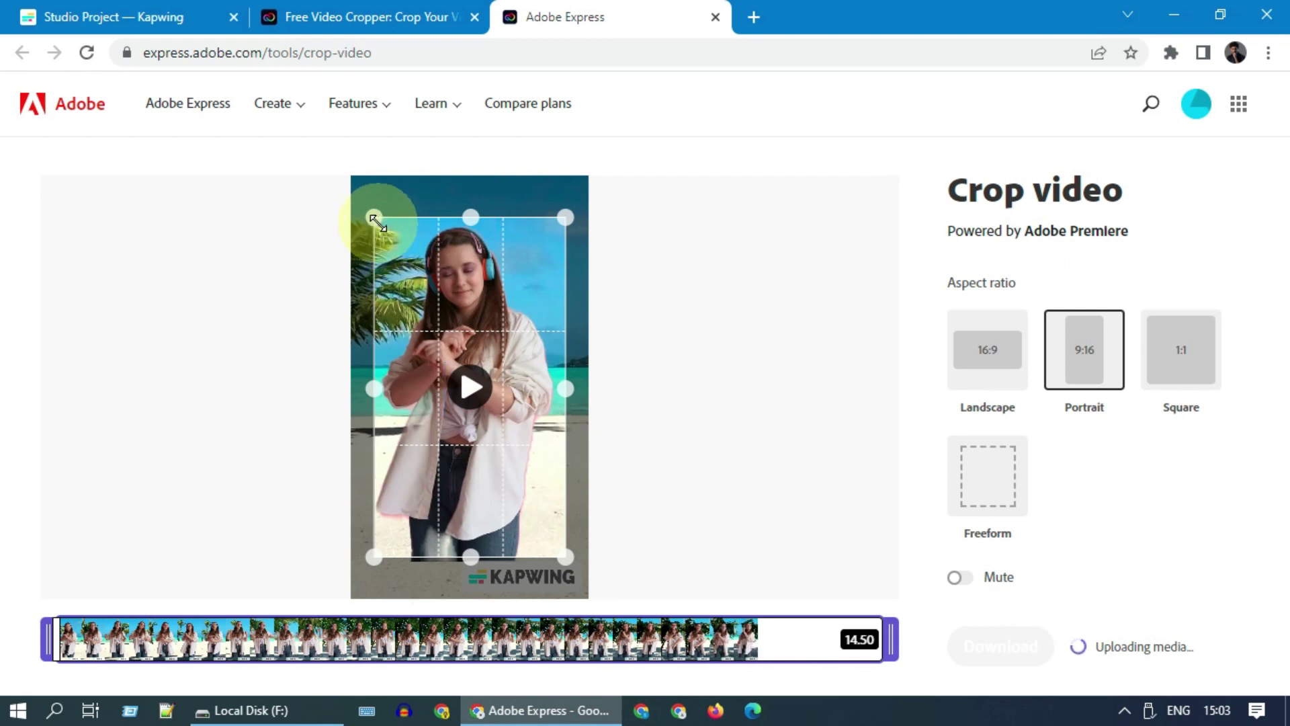
# Crop the video in Freeform to its full width, cutting off the bottom strip with the Kapwing watermark, and download the result.
pyautogui.moveTo(371, 215); pyautogui.dragTo(354, 178)
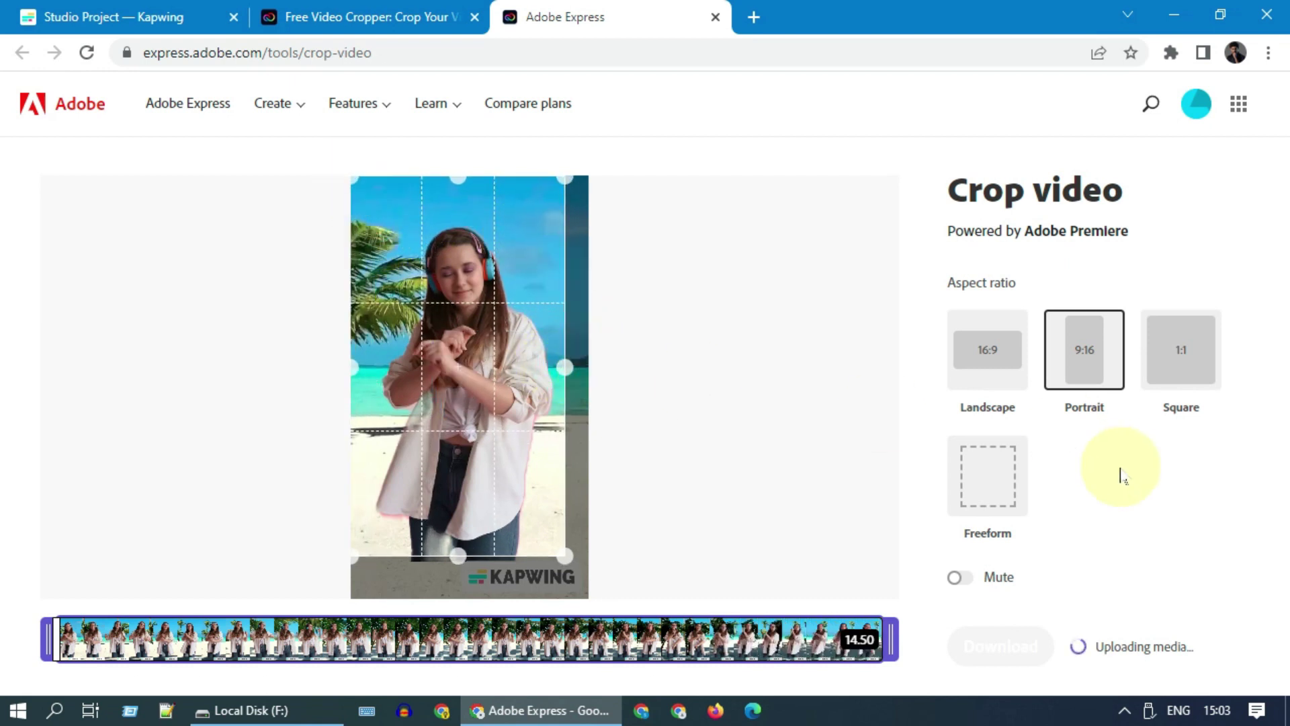
pyautogui.click(992, 478)
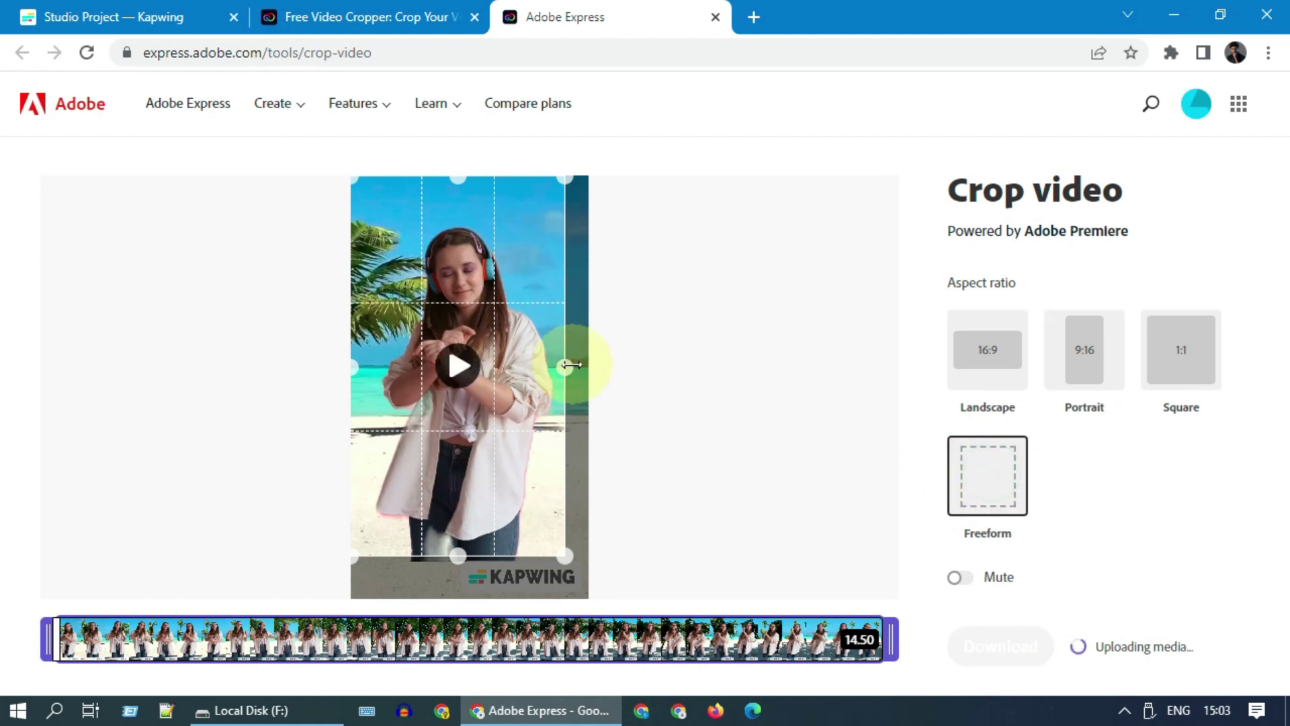
pyautogui.moveTo(567, 371); pyautogui.dragTo(593, 376)
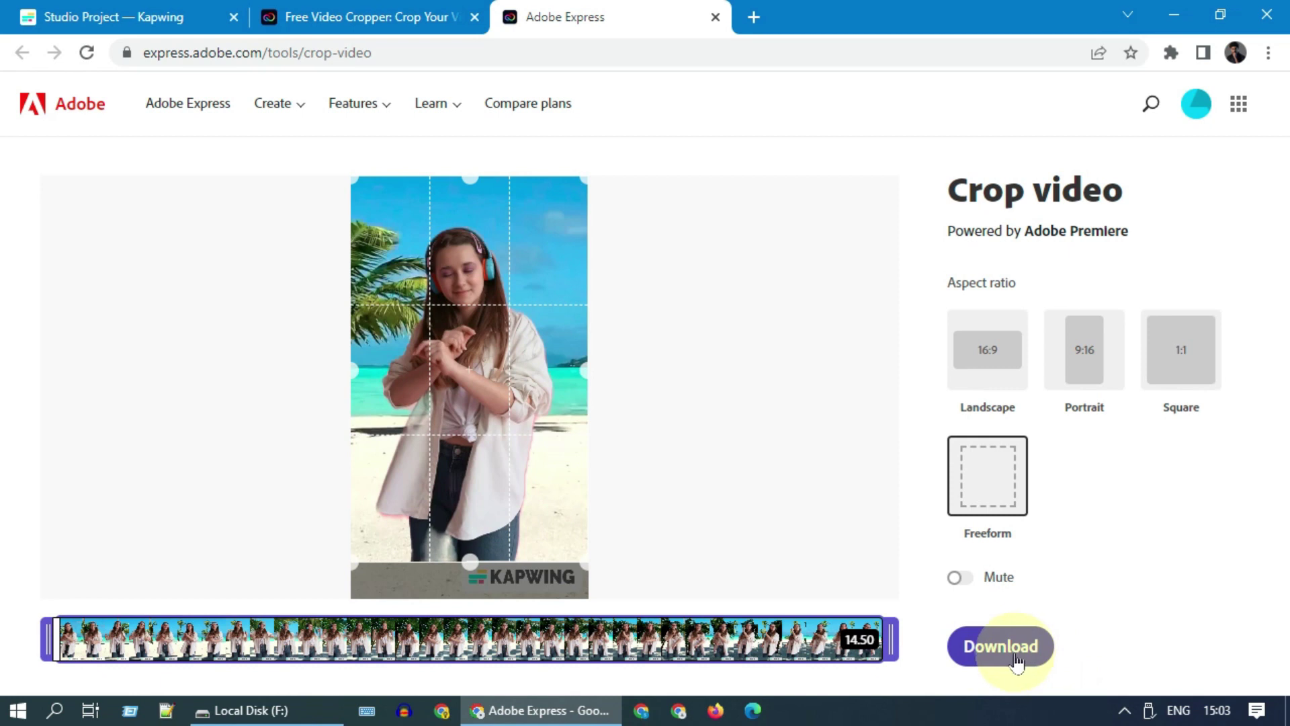
pyautogui.click(1017, 661)
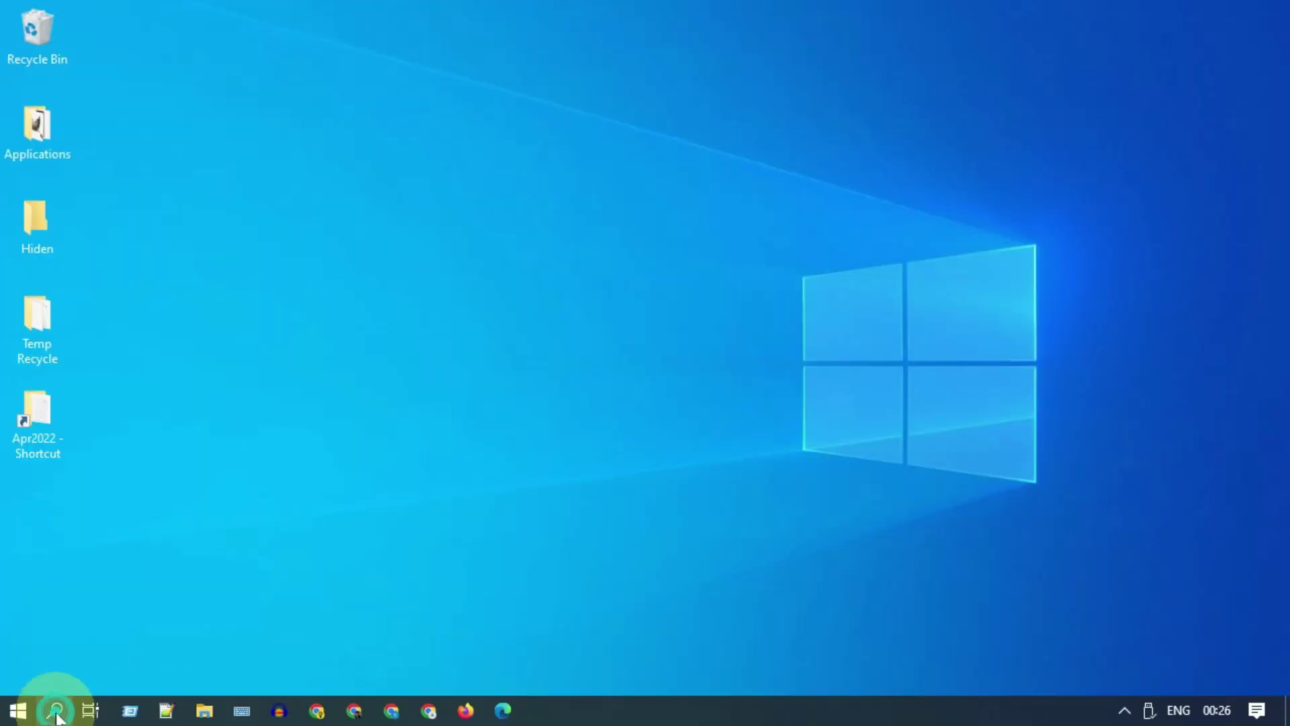
# Open OBS Studio and add a new Media Source that uses the local file F:/Jeni.mp4.
pyautogui.click(56, 710)
pyautogui.write('OBS')
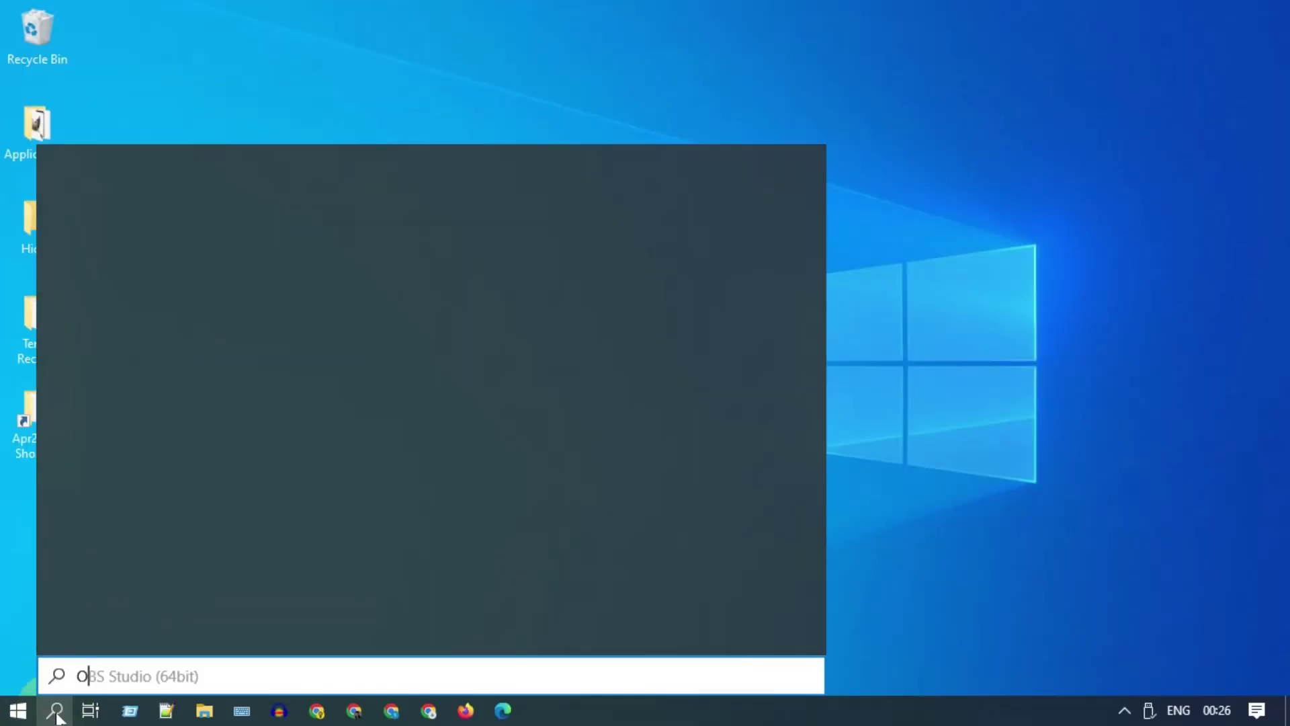
pyautogui.click(56, 713)
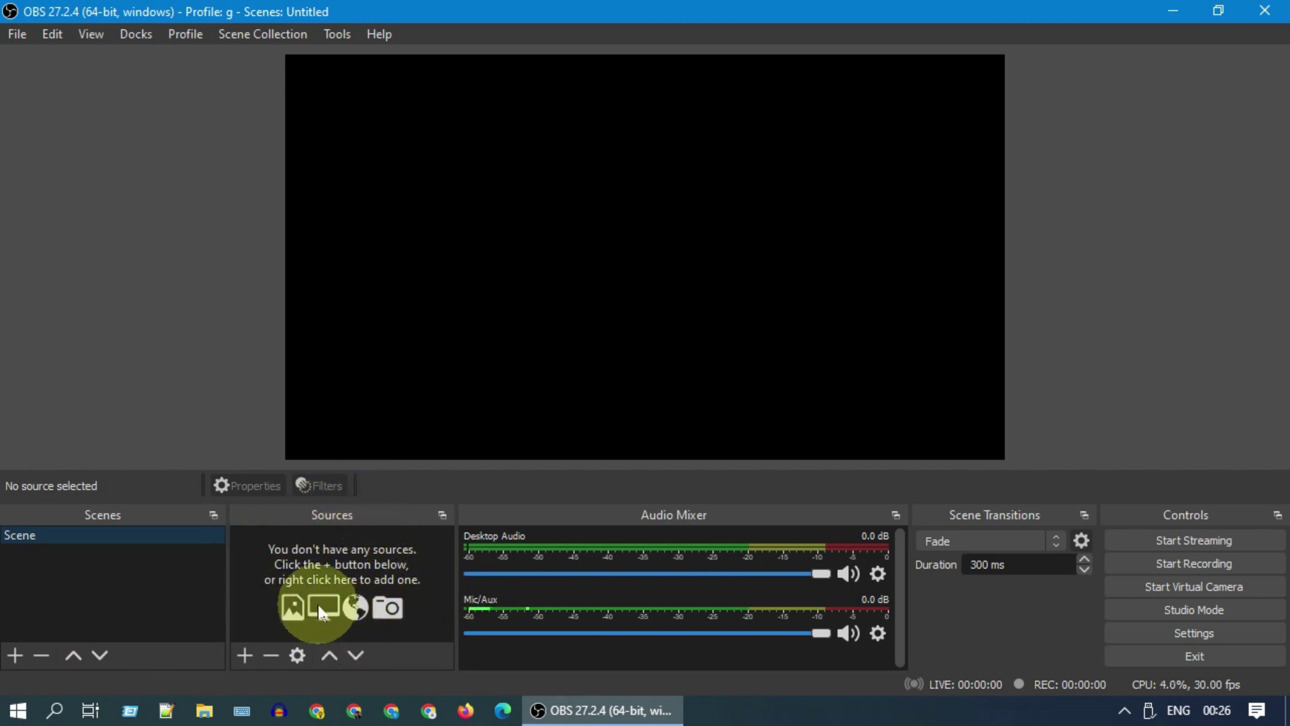
pyautogui.click(244, 659)
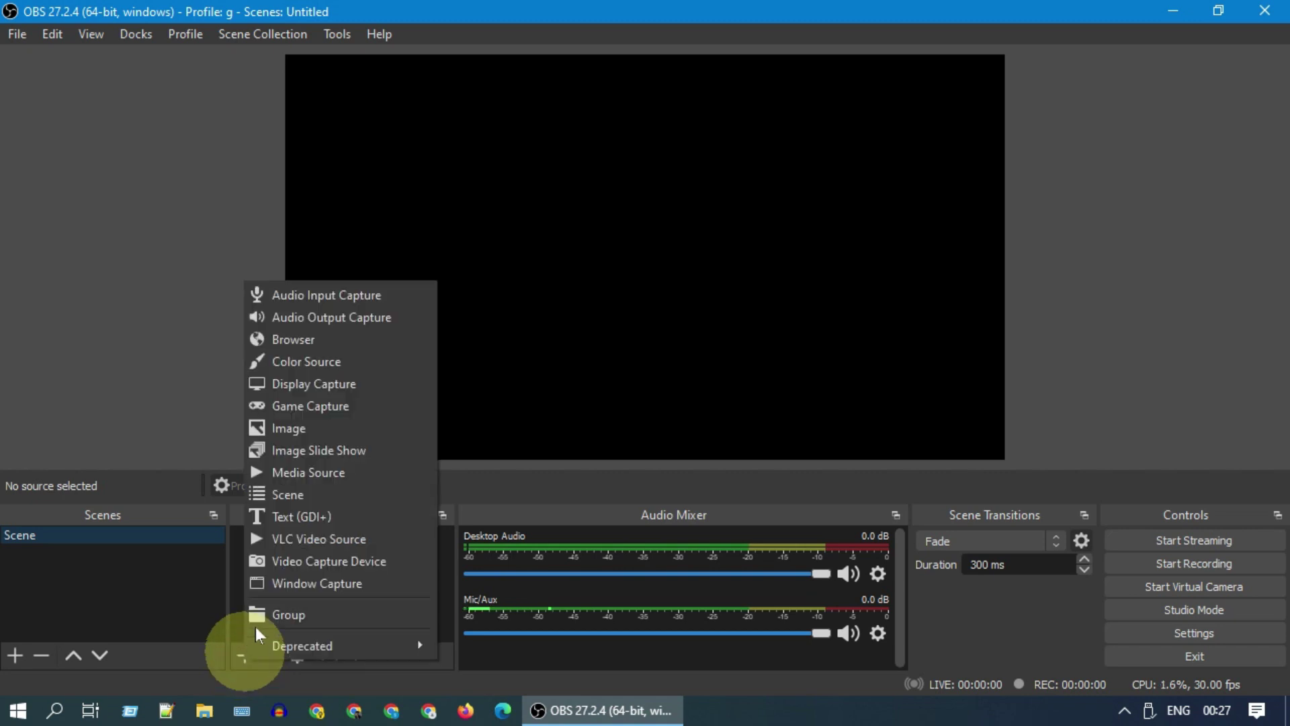
pyautogui.click(354, 475)
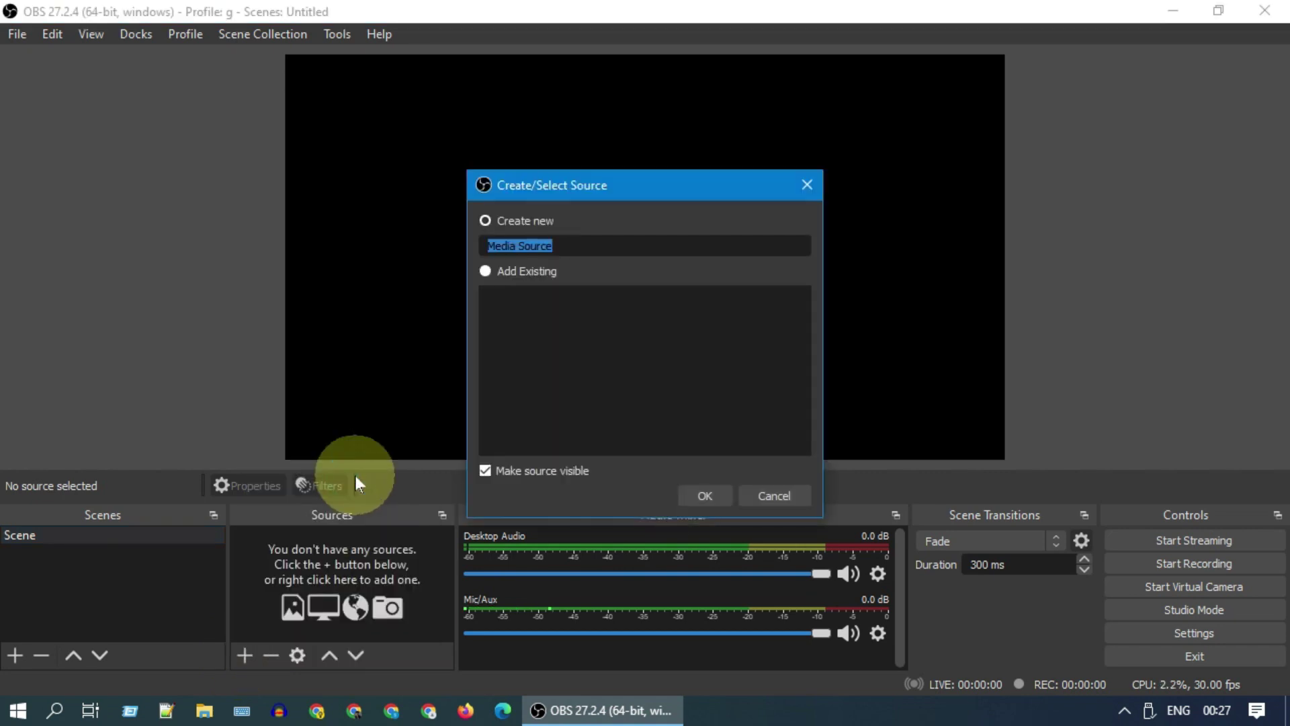
pyautogui.click(716, 502)
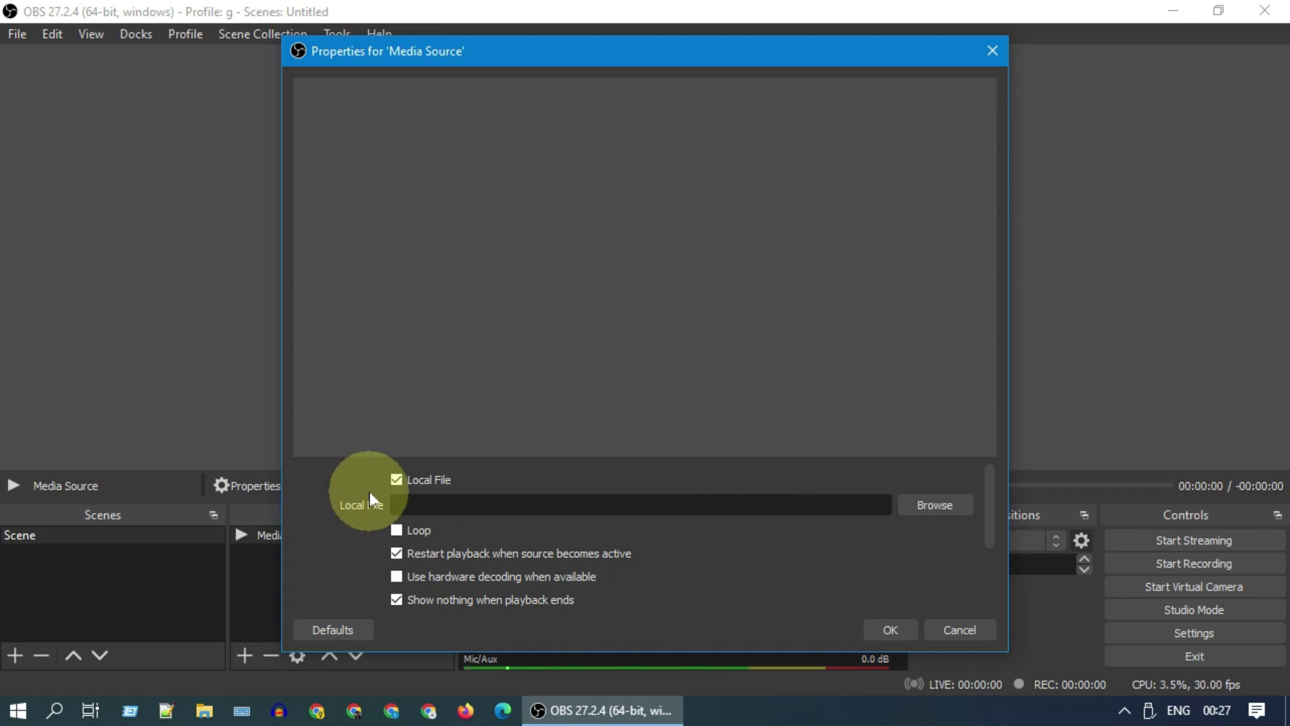
pyautogui.click(948, 507)
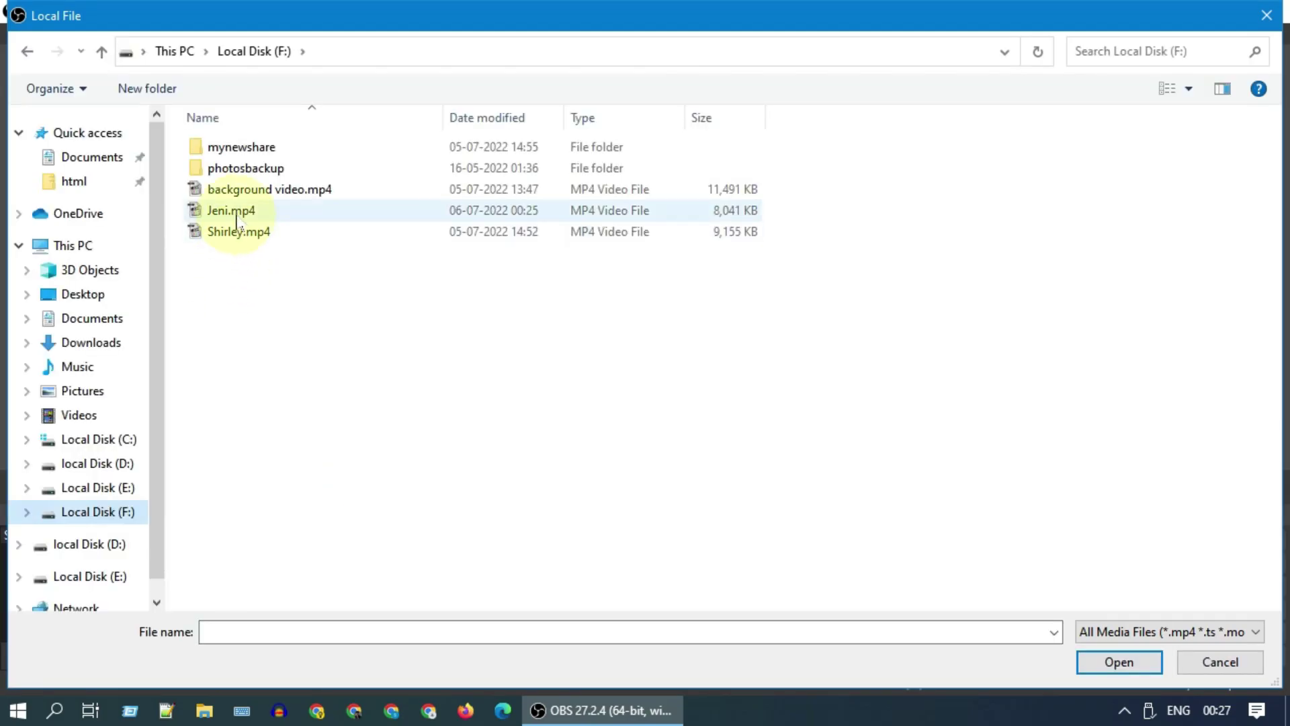
pyautogui.doubleClick(230, 209)
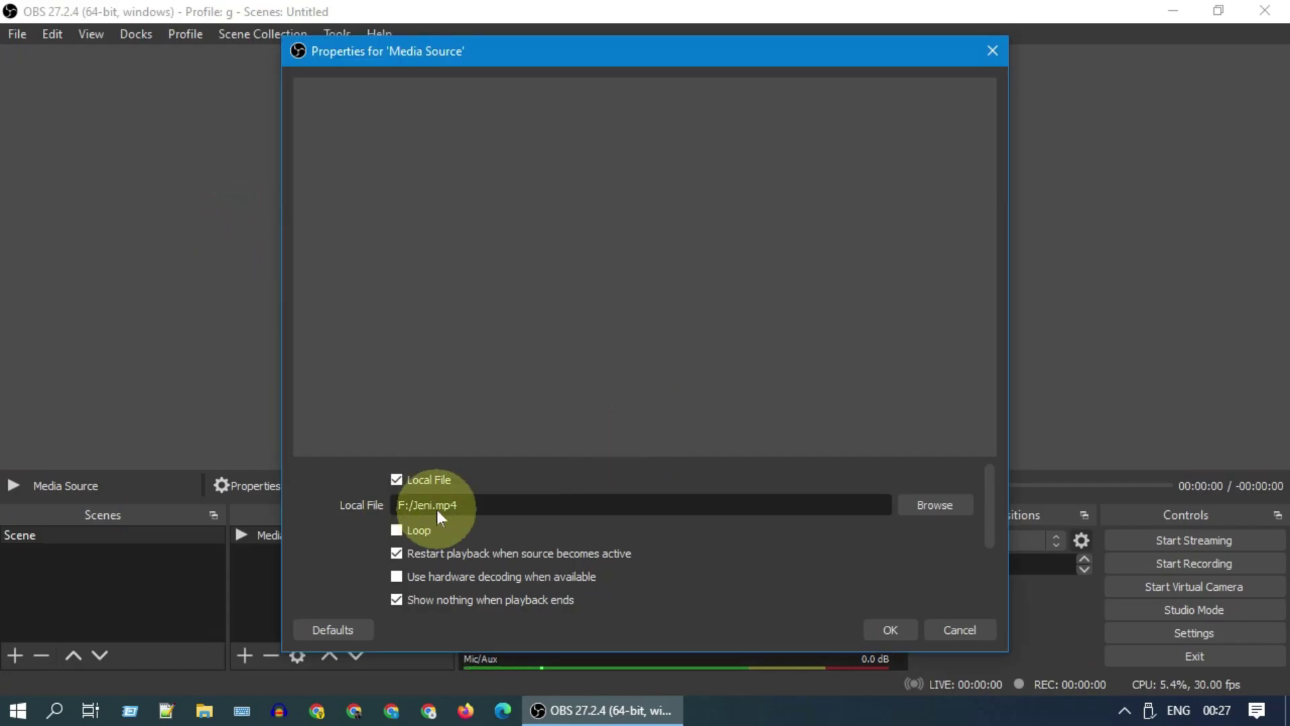
pyautogui.click(880, 630)
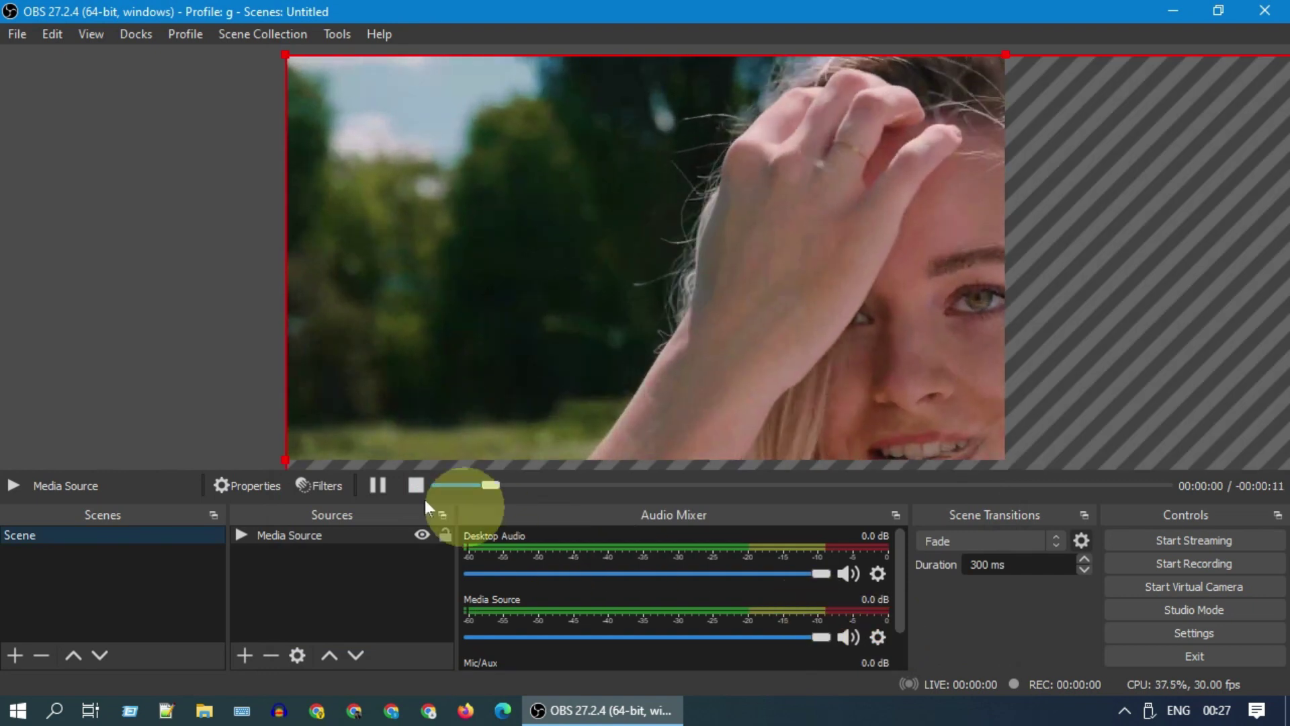
# Pause the media source and fit its video to the whole canvas, and start the virtual camera.
pyautogui.click(379, 486)
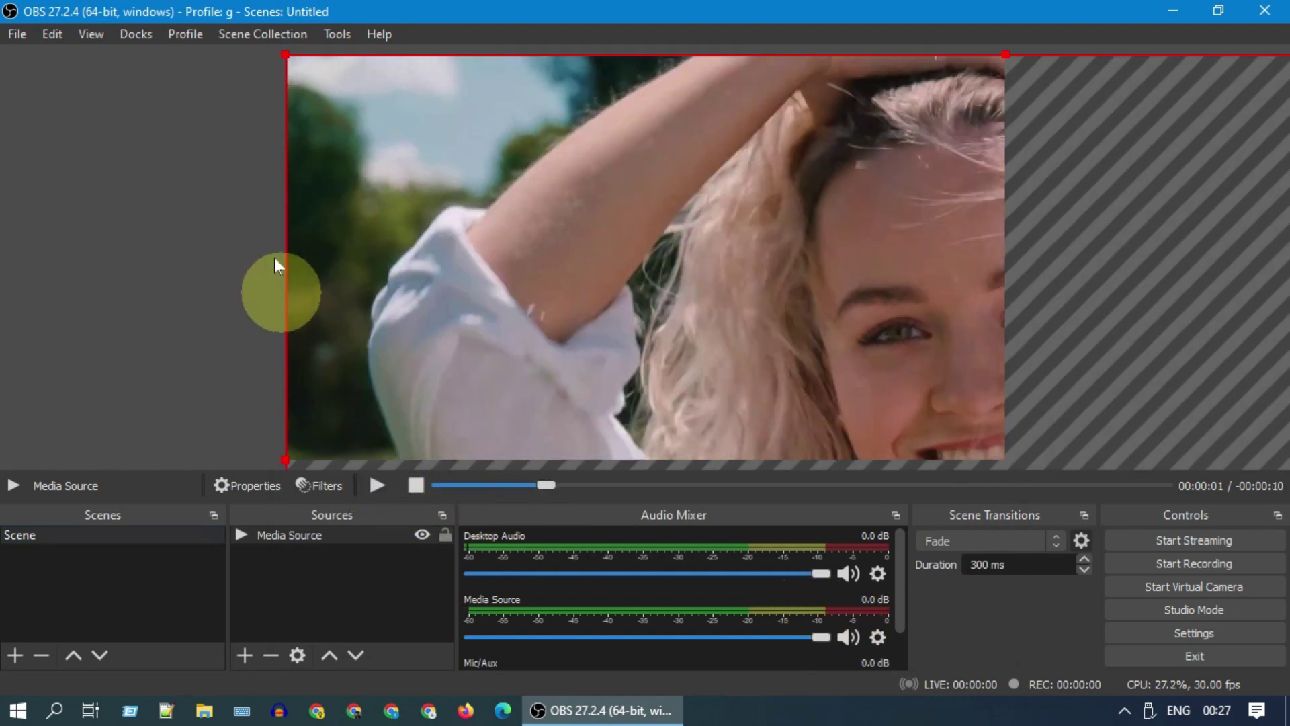
pyautogui.moveTo(285, 55); pyautogui.dragTo(467, 164)
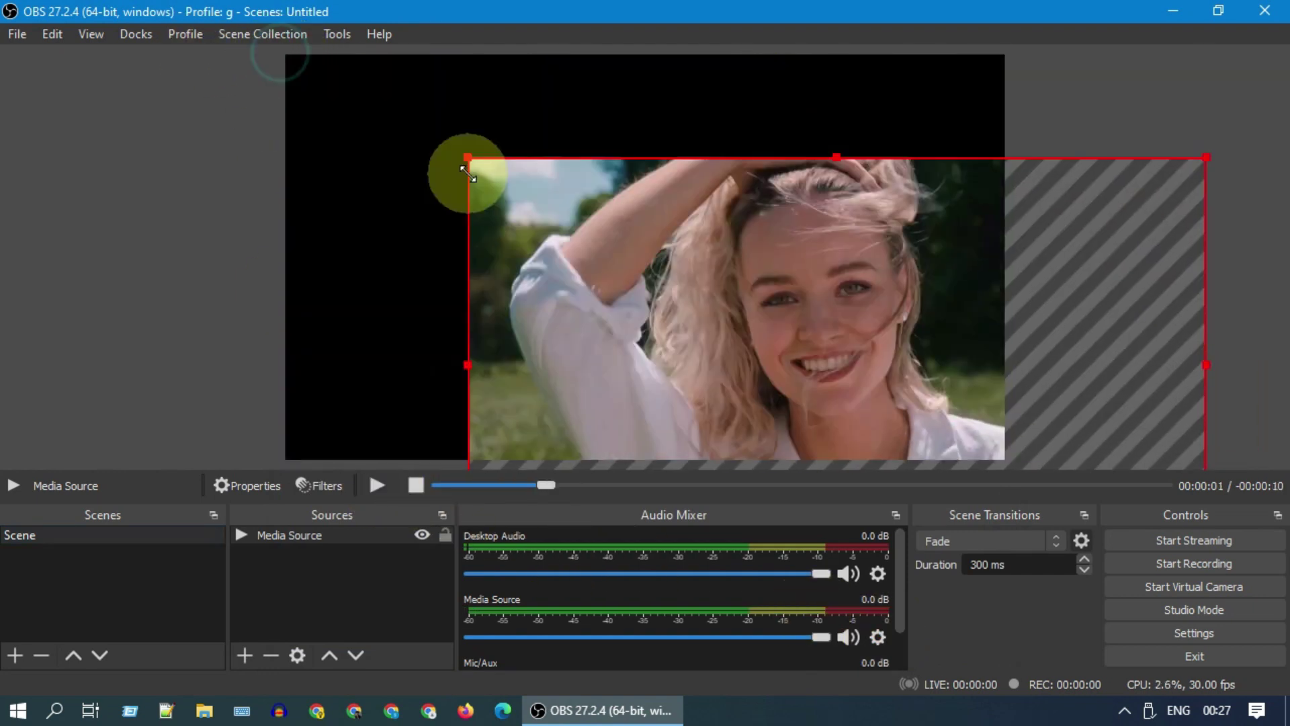
pyautogui.moveTo(708, 288); pyautogui.dragTo(527, 188)
pyautogui.moveTo(941, 403); pyautogui.dragTo(1001, 462)
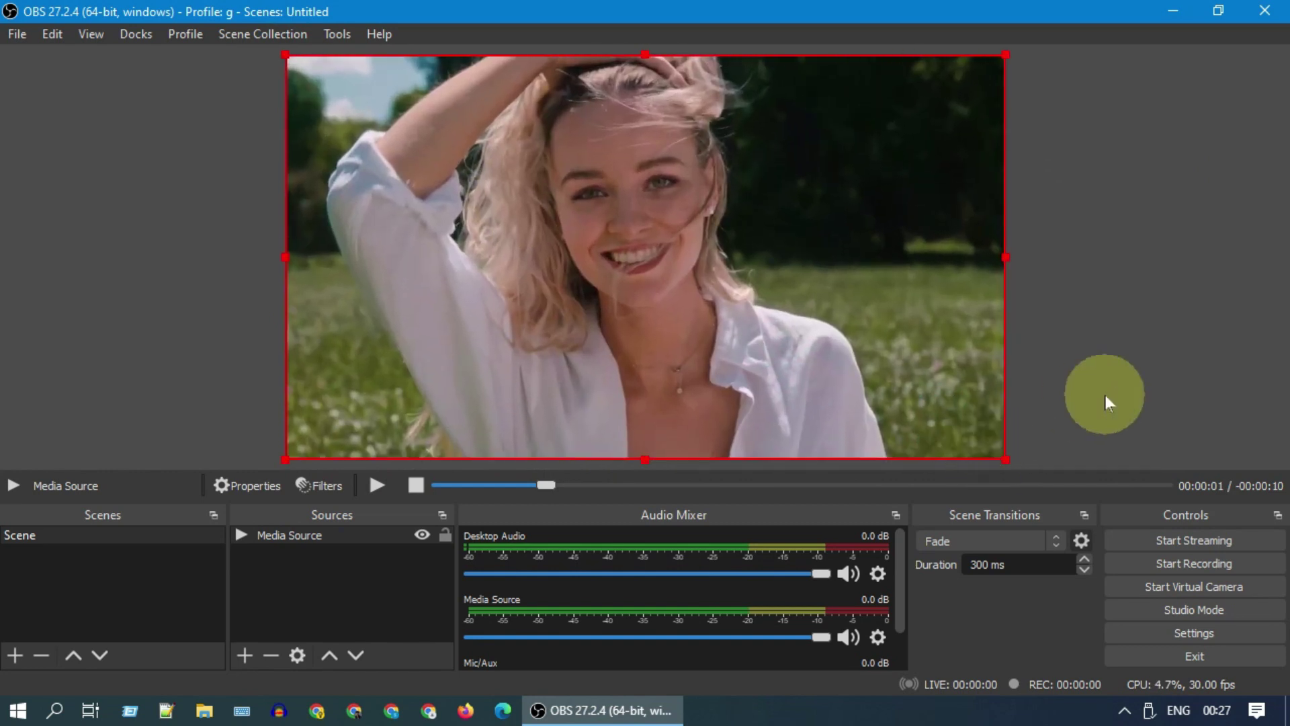
pyautogui.click(1105, 394)
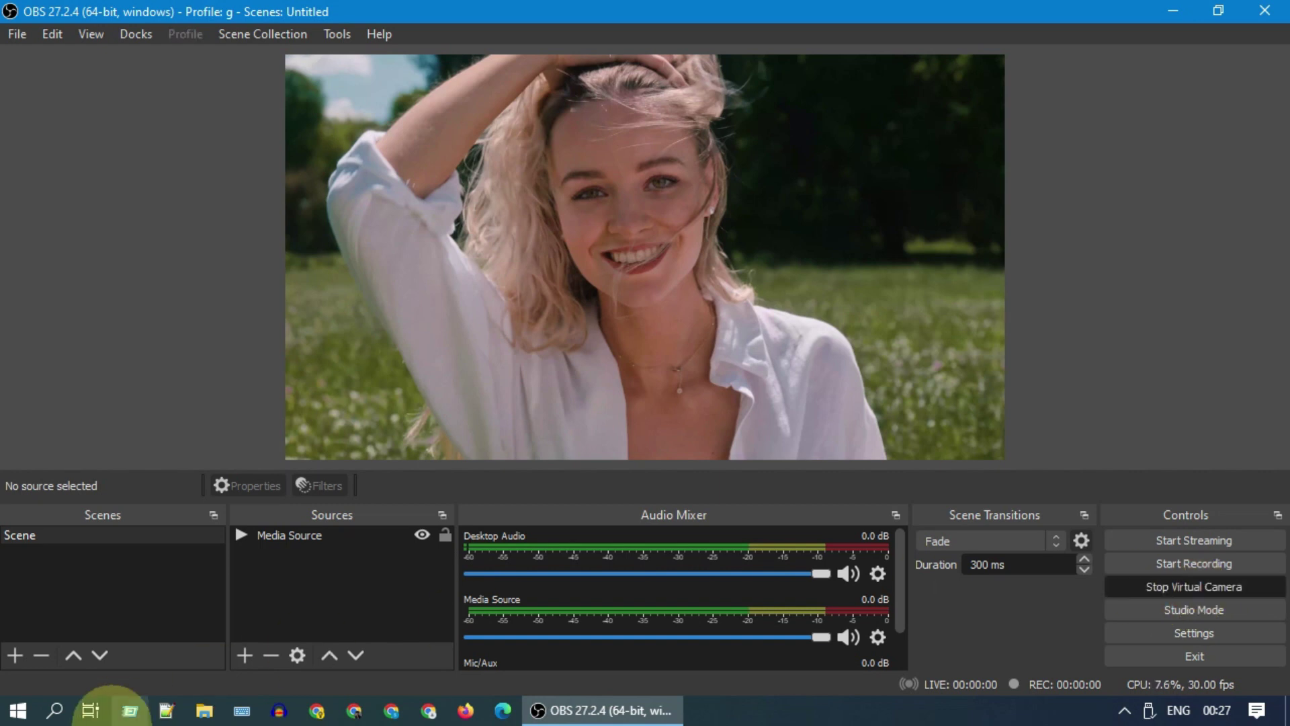
# Open the Zoom desktop app and sign in with a Google account through the browser.
pyautogui.click(56, 710)
pyautogui.write('ZOOM')
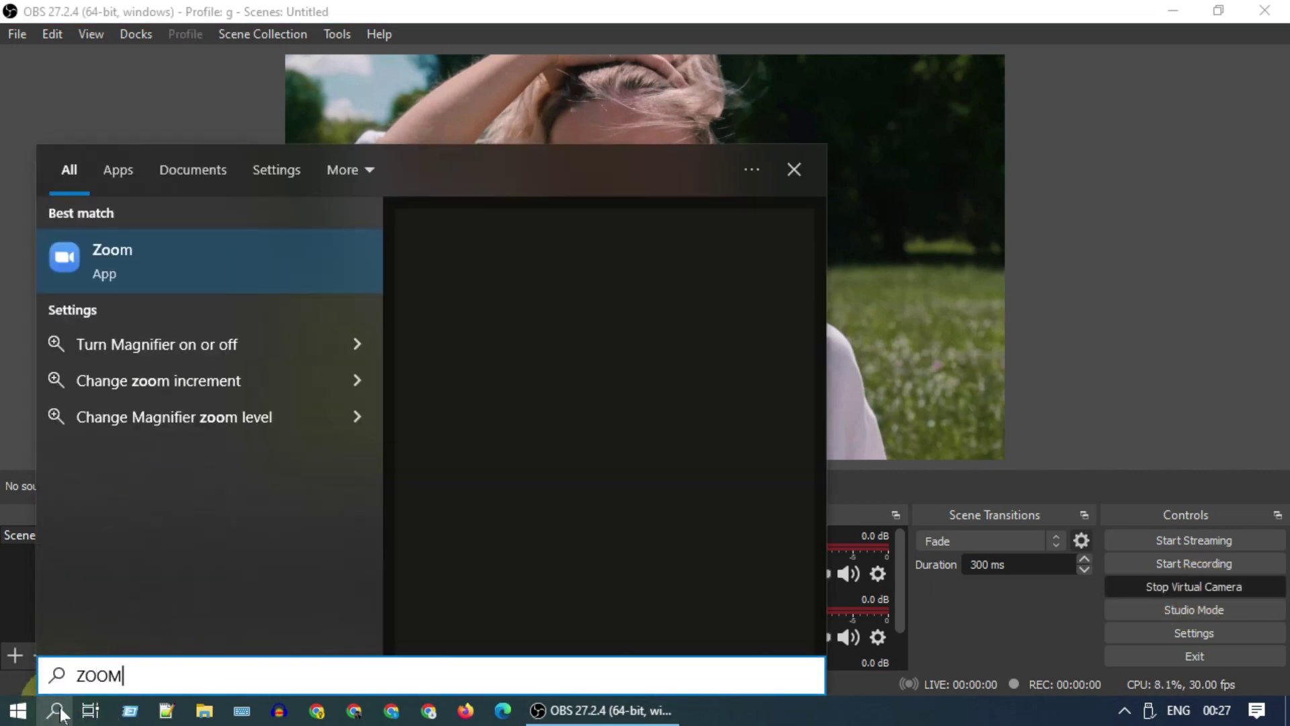
pyautogui.press('Return')
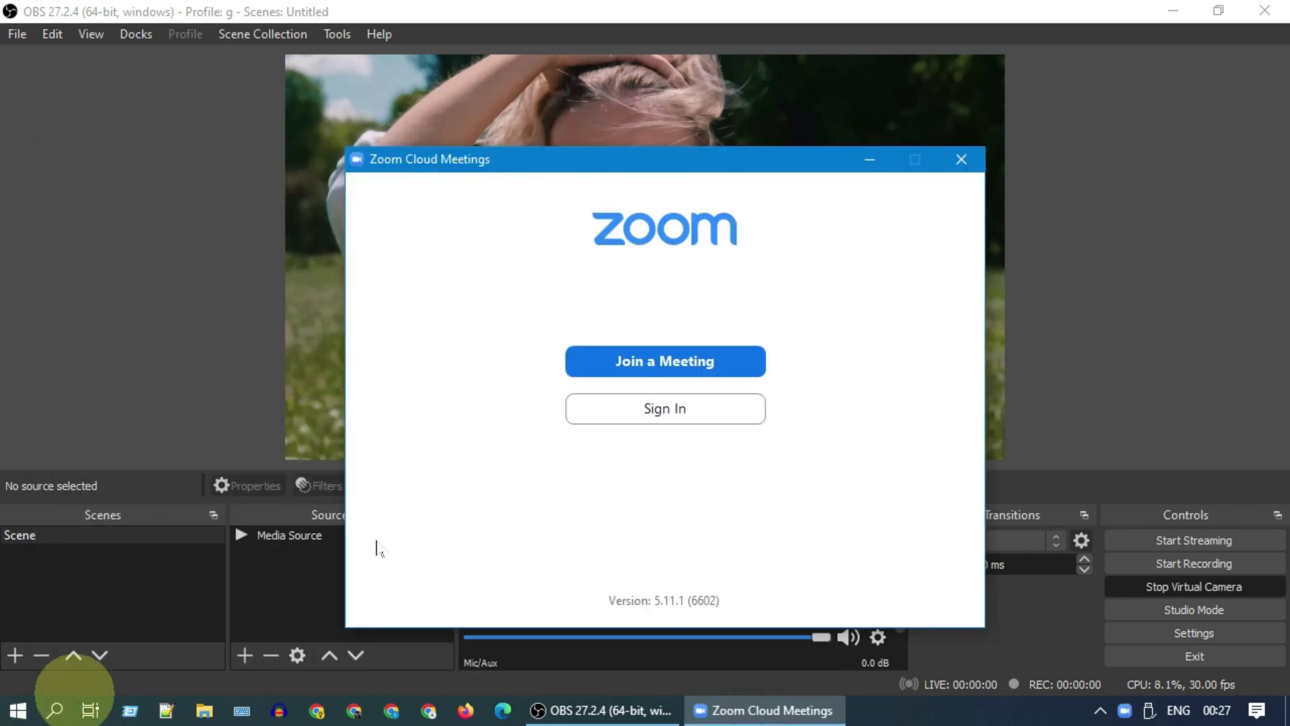
pyautogui.click(691, 417)
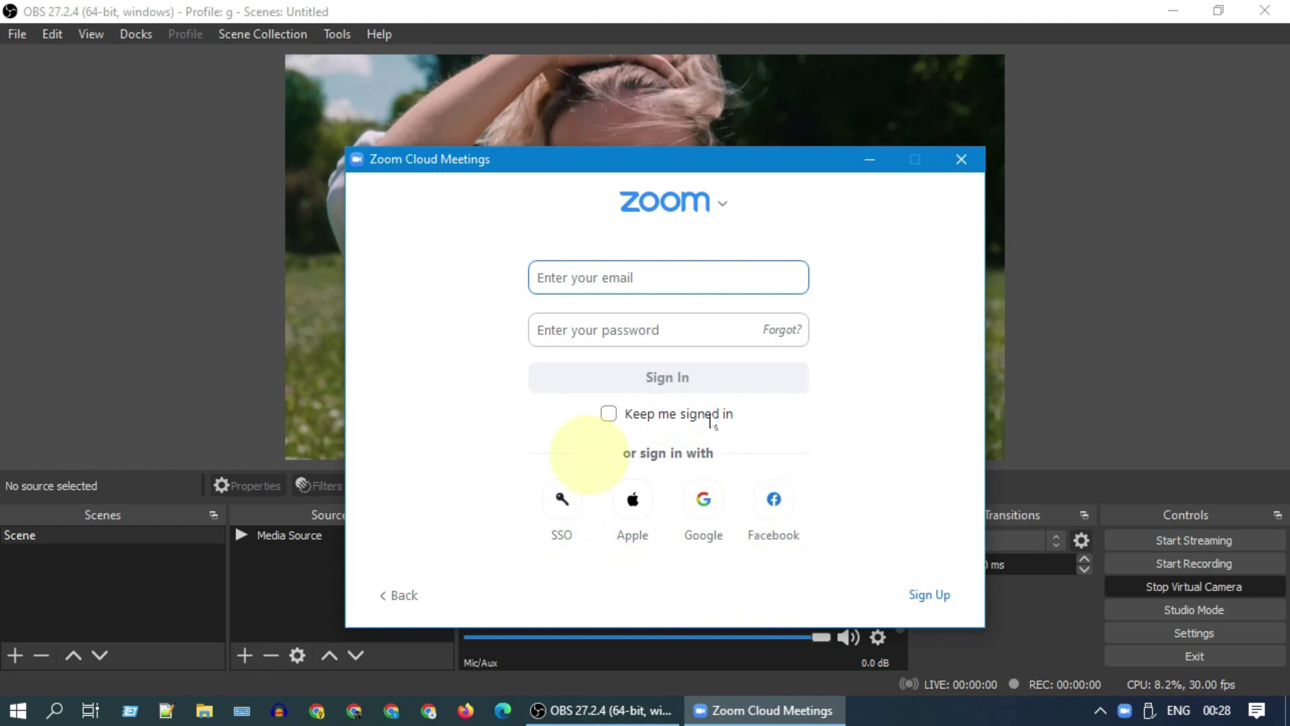
pyautogui.click(703, 500)
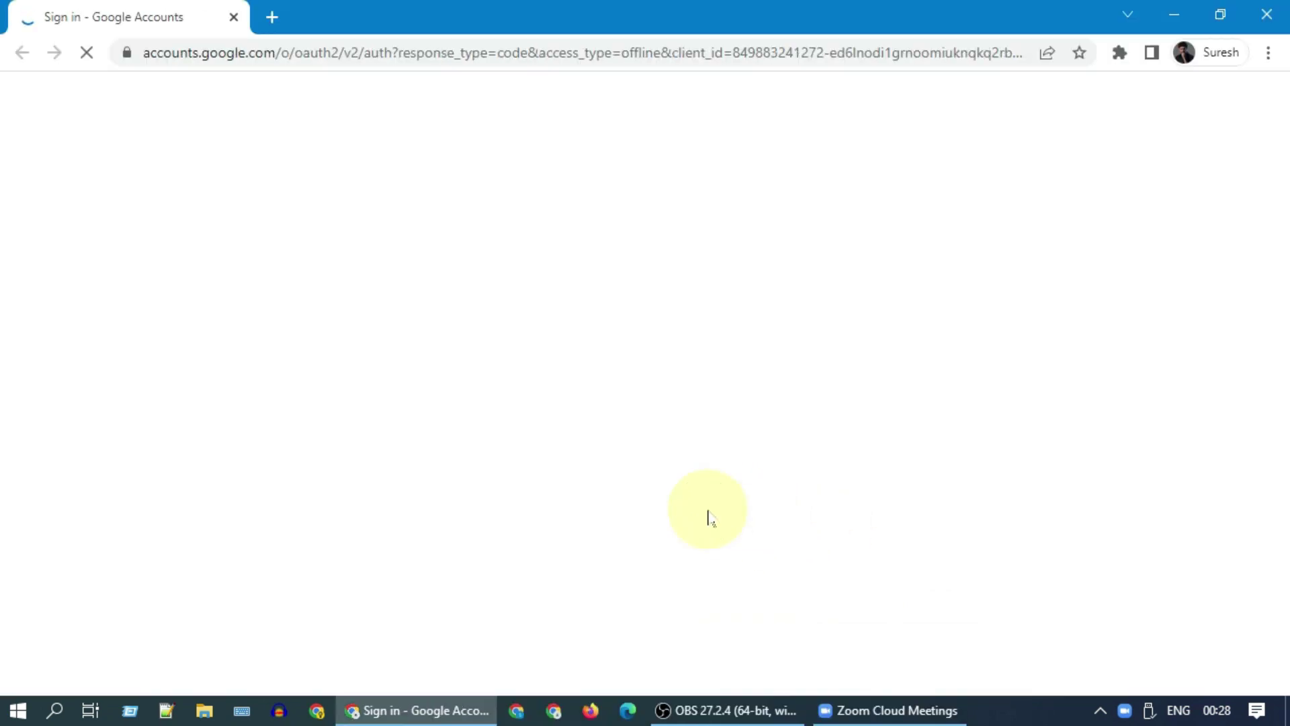
pyautogui.click(561, 377)
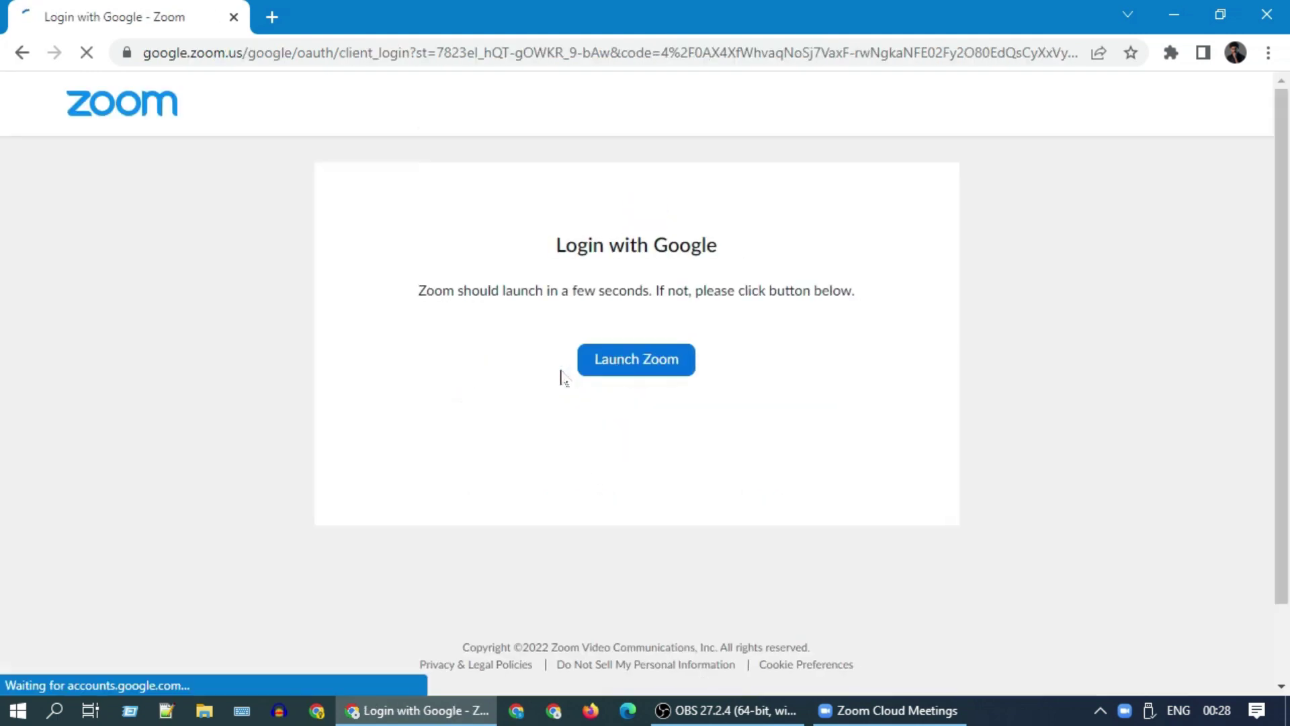
pyautogui.click(733, 223)
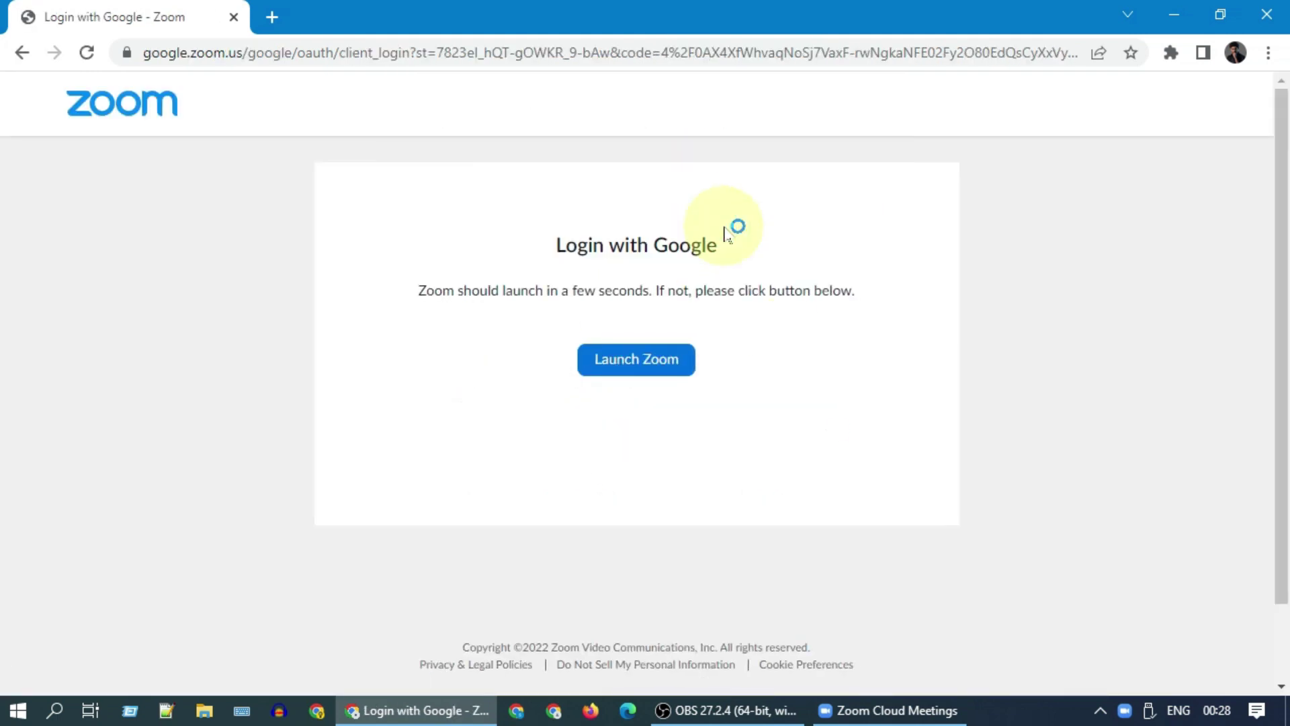
# Start a meeting with the personal meeting ID and maximize the meeting window.
pyautogui.click(1016, 40)
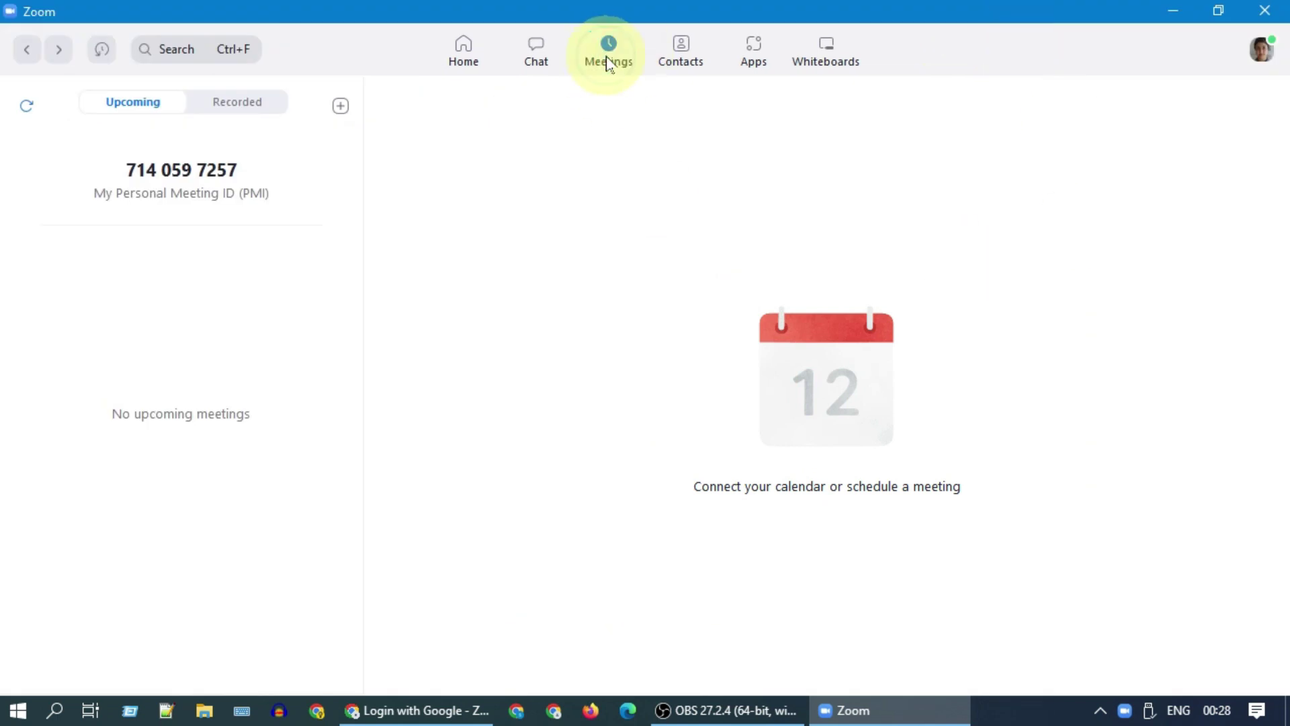
pyautogui.click(161, 179)
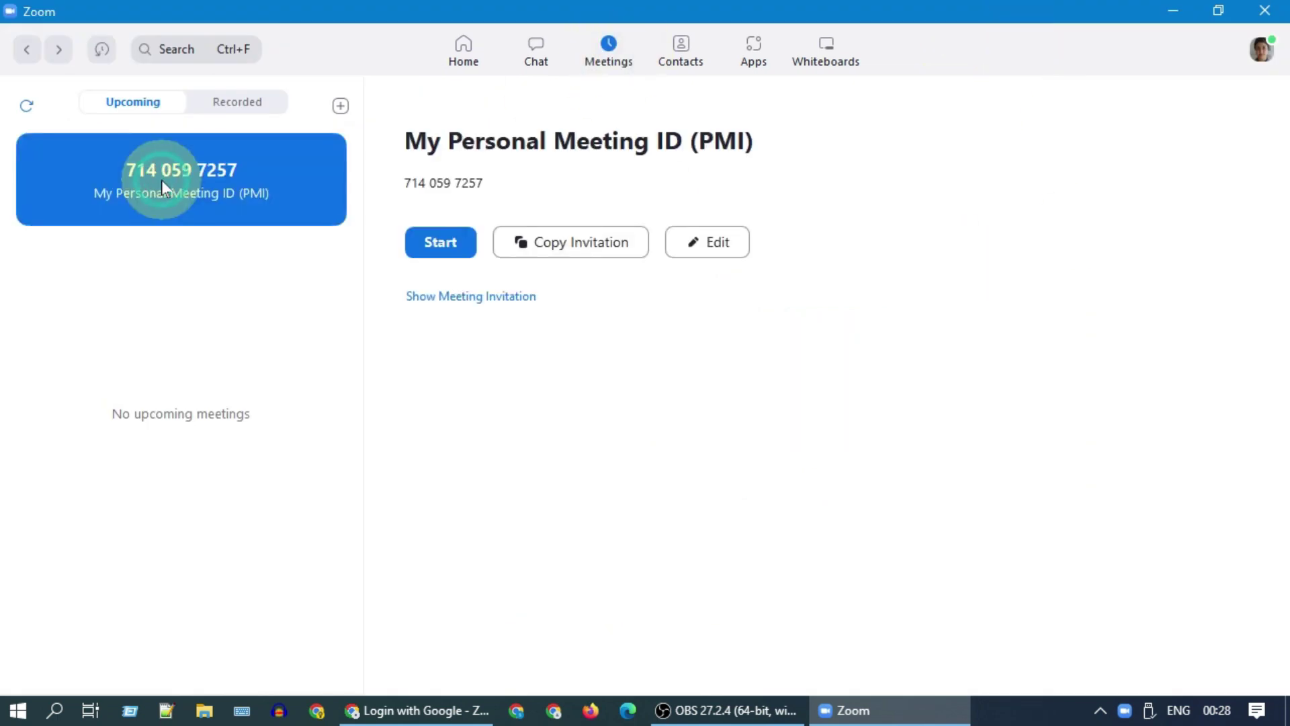
pyautogui.click(441, 244)
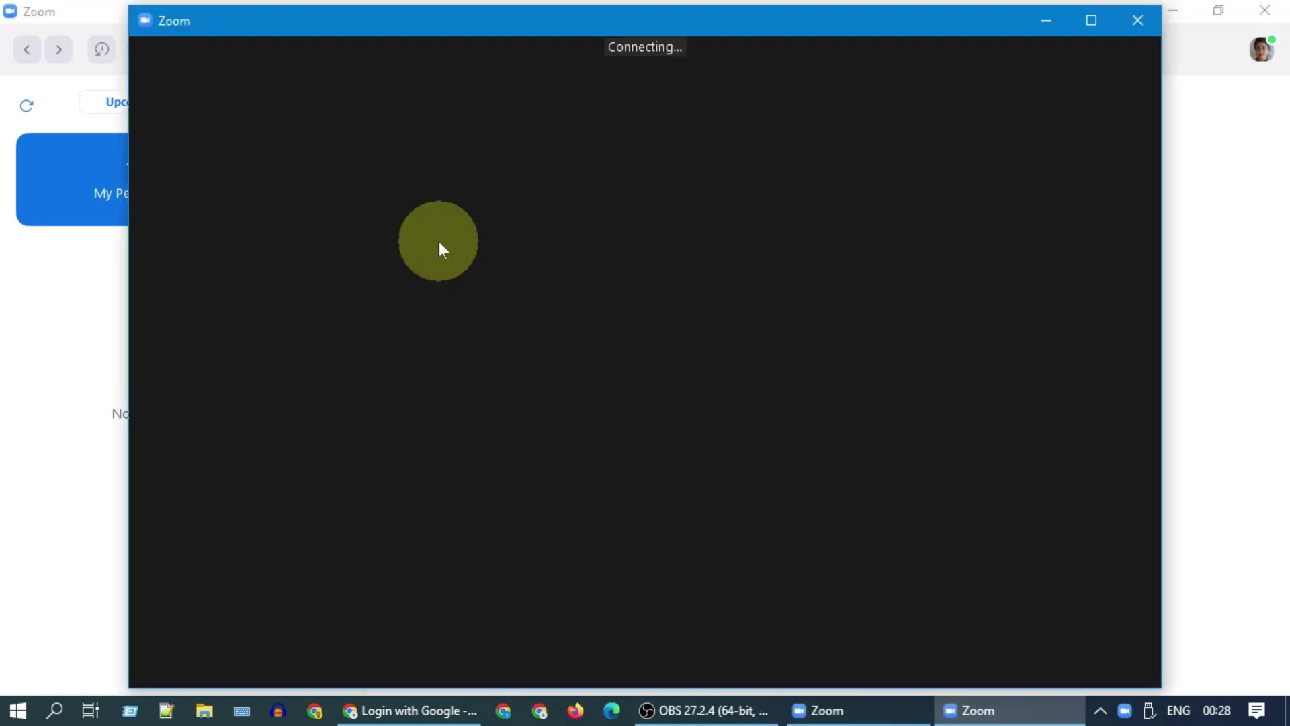
pyautogui.click(1088, 23)
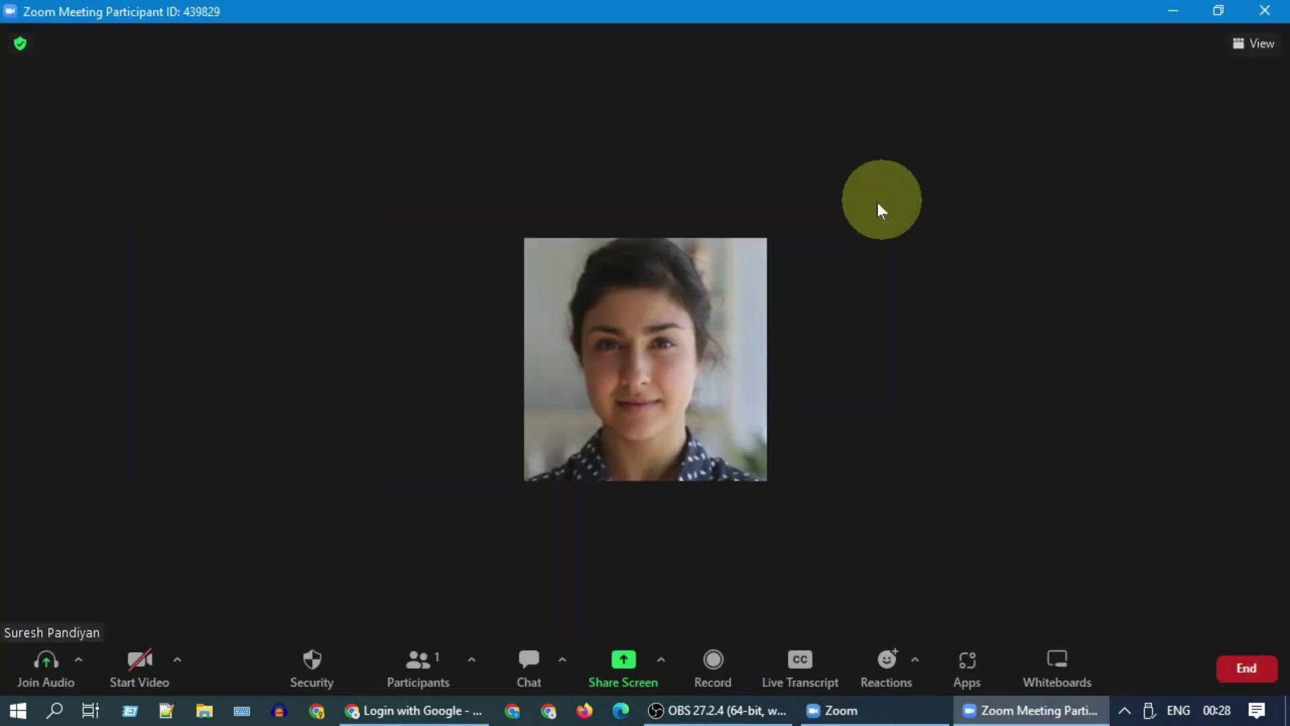
# Set the meeting camera to OBS Virtual Camera and start the video, checking the OBS preview before returning to the meeting.
pyautogui.click(179, 666)
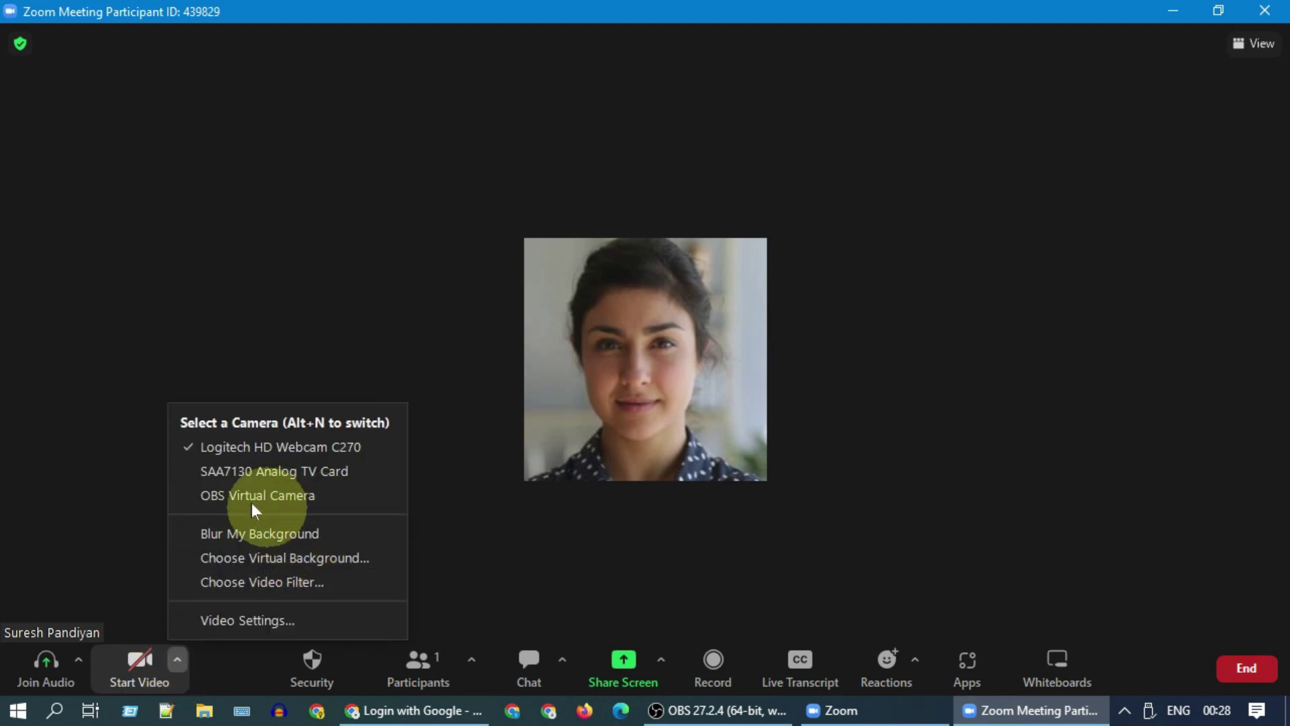
pyautogui.click(281, 494)
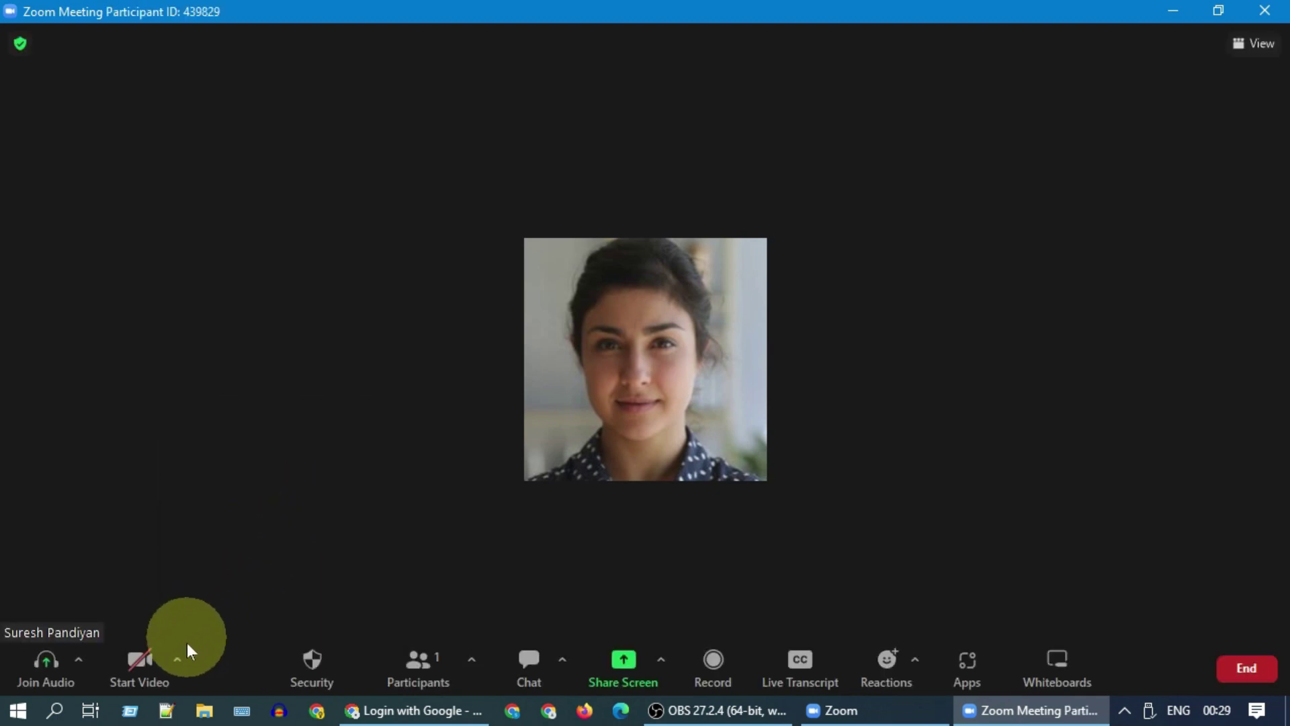
pyautogui.click(137, 662)
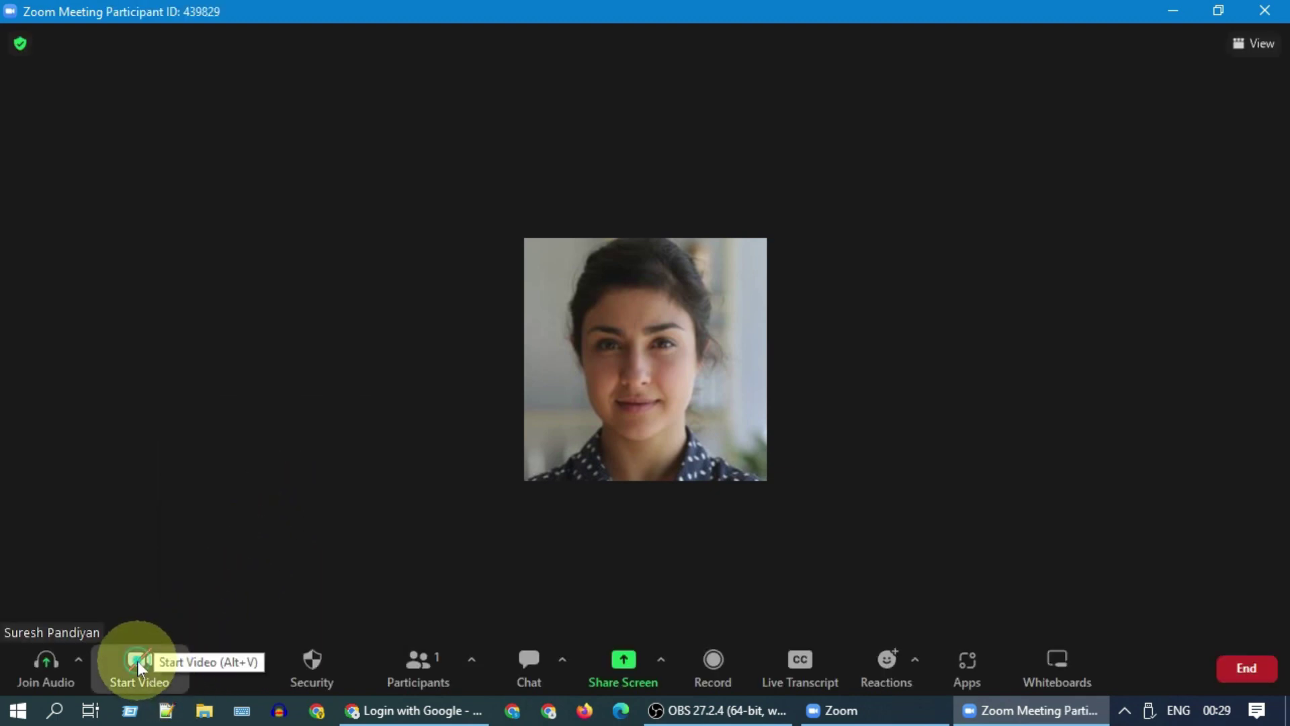
pyautogui.click(745, 718)
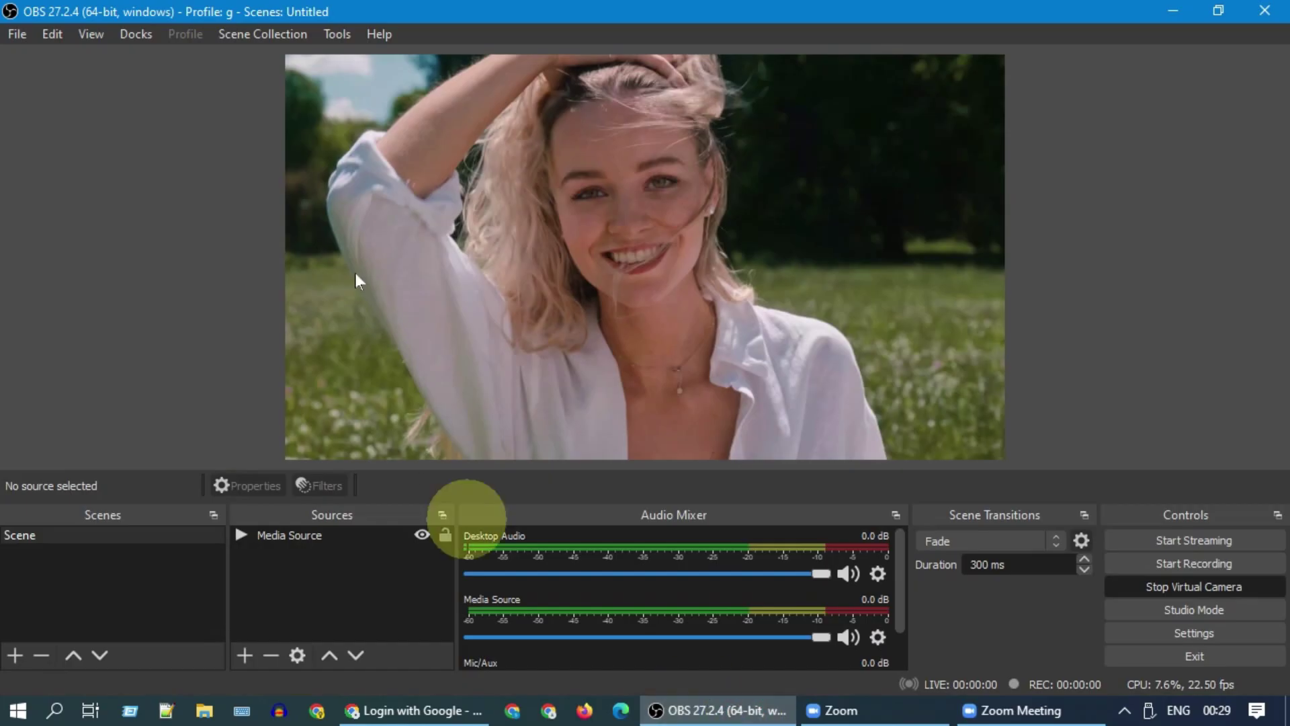
pyautogui.click(958, 711)
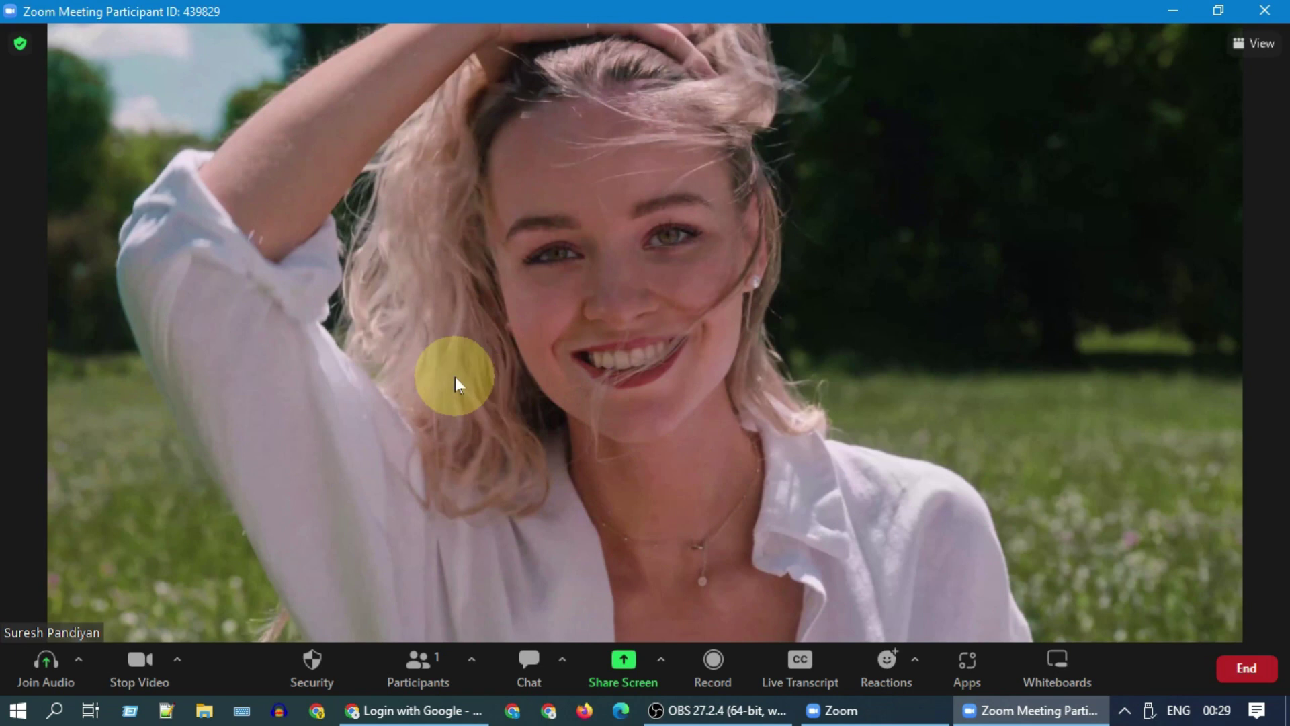
# Rename the meeting participant to "s" and dismiss the name-change notification.
pyautogui.rightClick(91, 632)
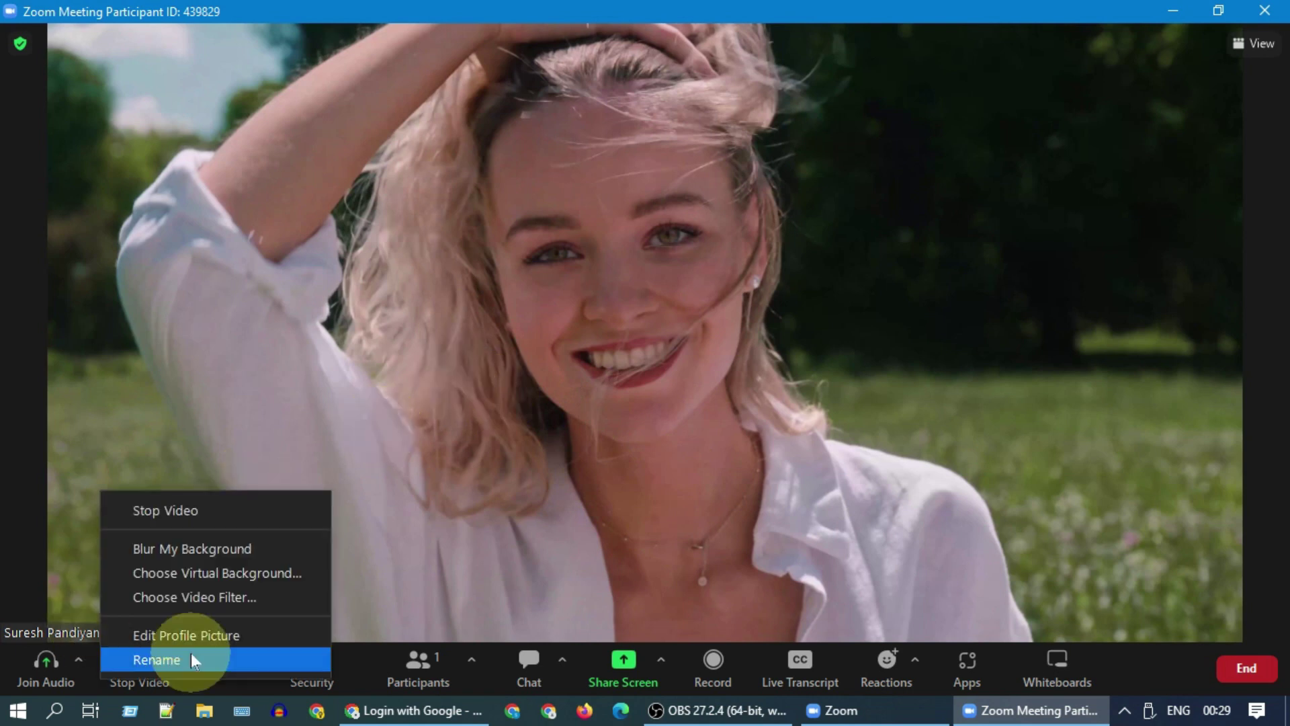
pyautogui.click(213, 657)
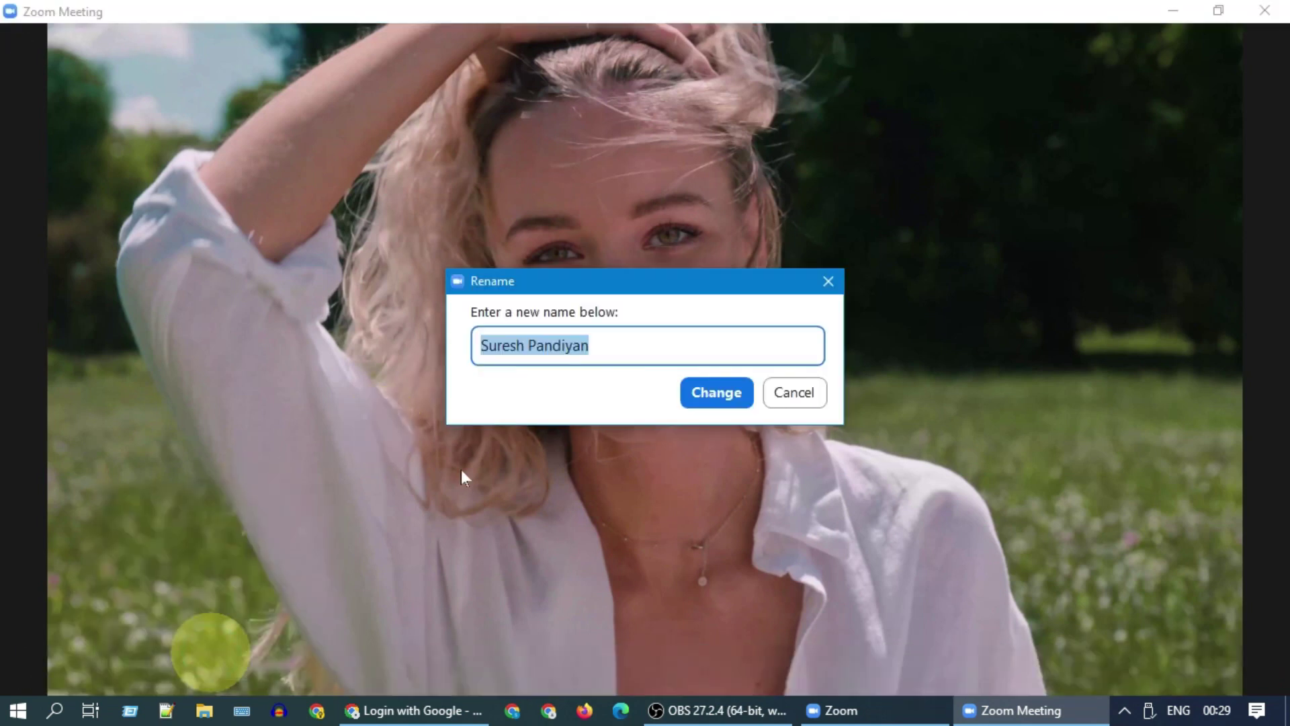
pyautogui.write('s')
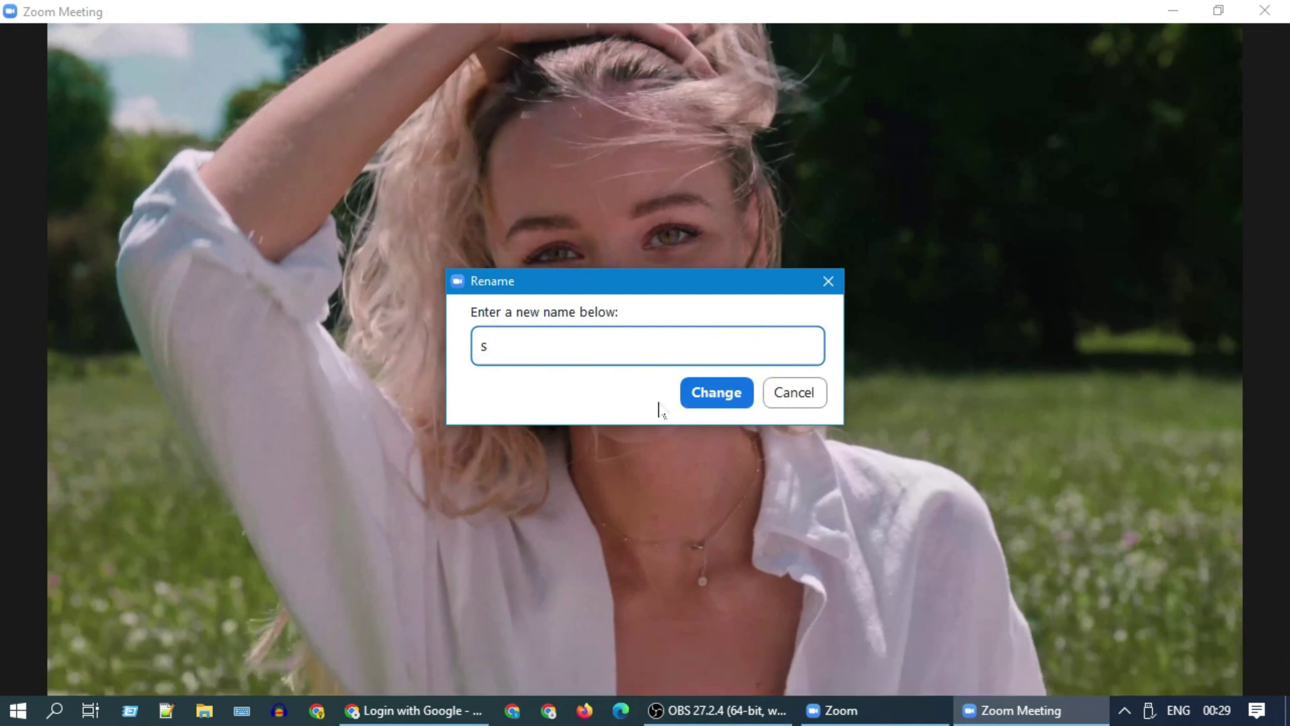
pyautogui.click(696, 395)
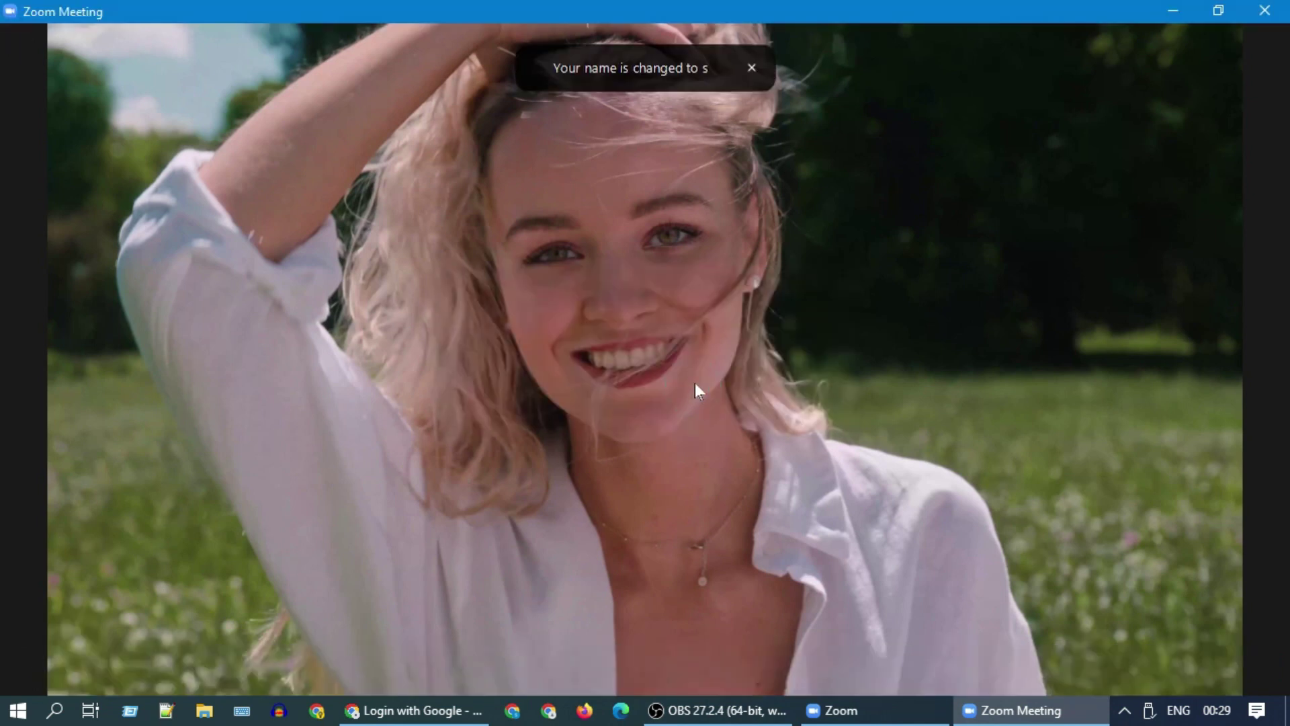
pyautogui.click(752, 67)
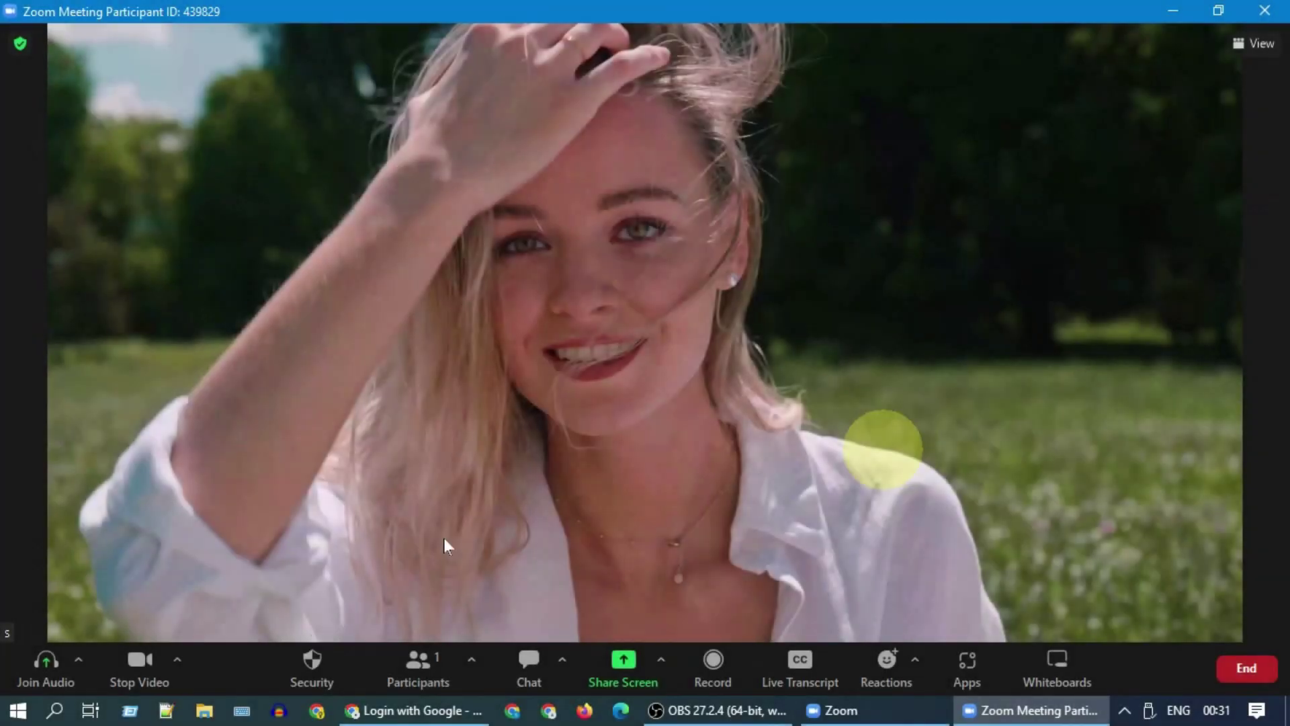
# Blur the meeting background, then try the Grass and San Francisco virtual backgrounds, dismissing their notices.
pyautogui.click(178, 660)
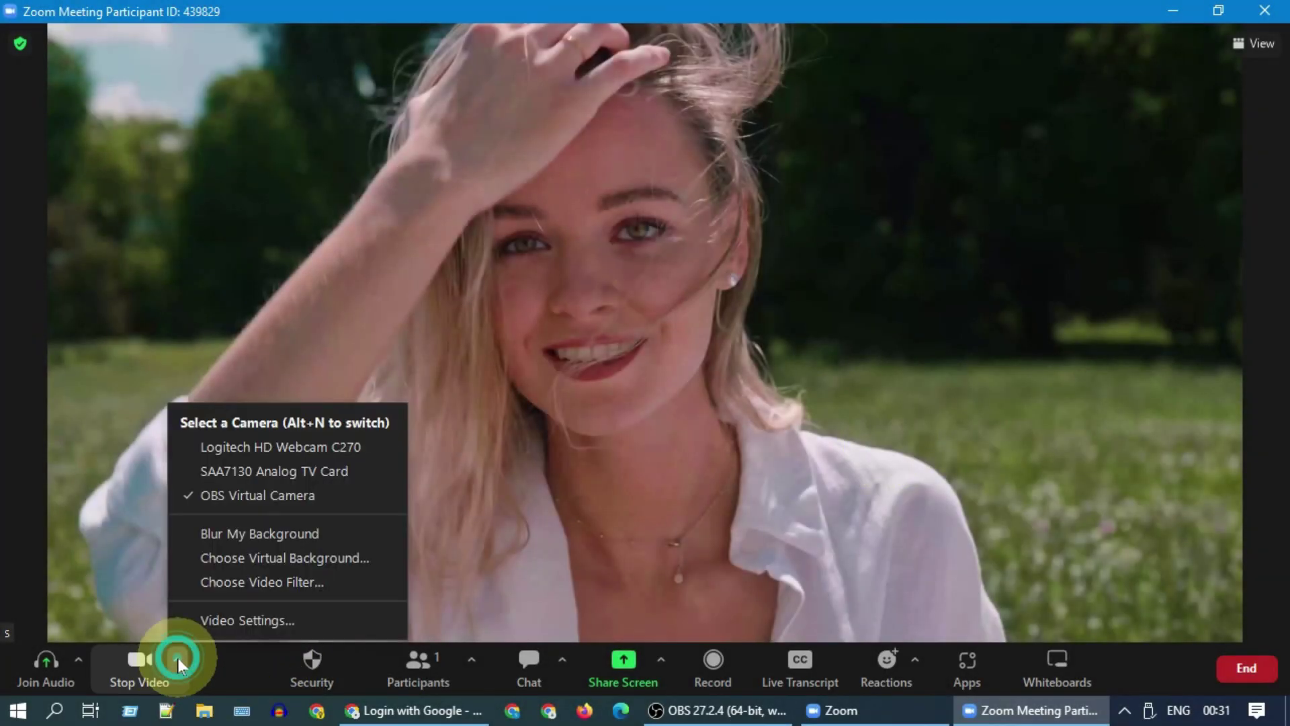
pyautogui.click(289, 541)
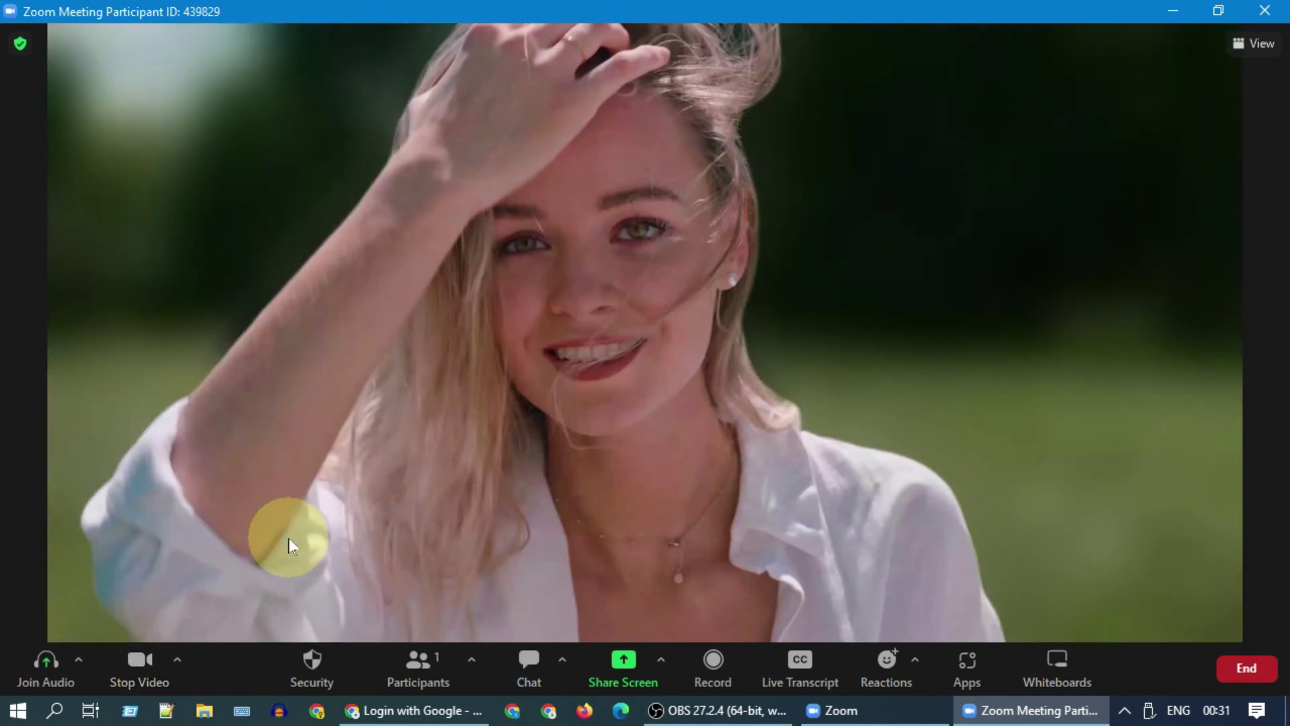
pyautogui.click(179, 658)
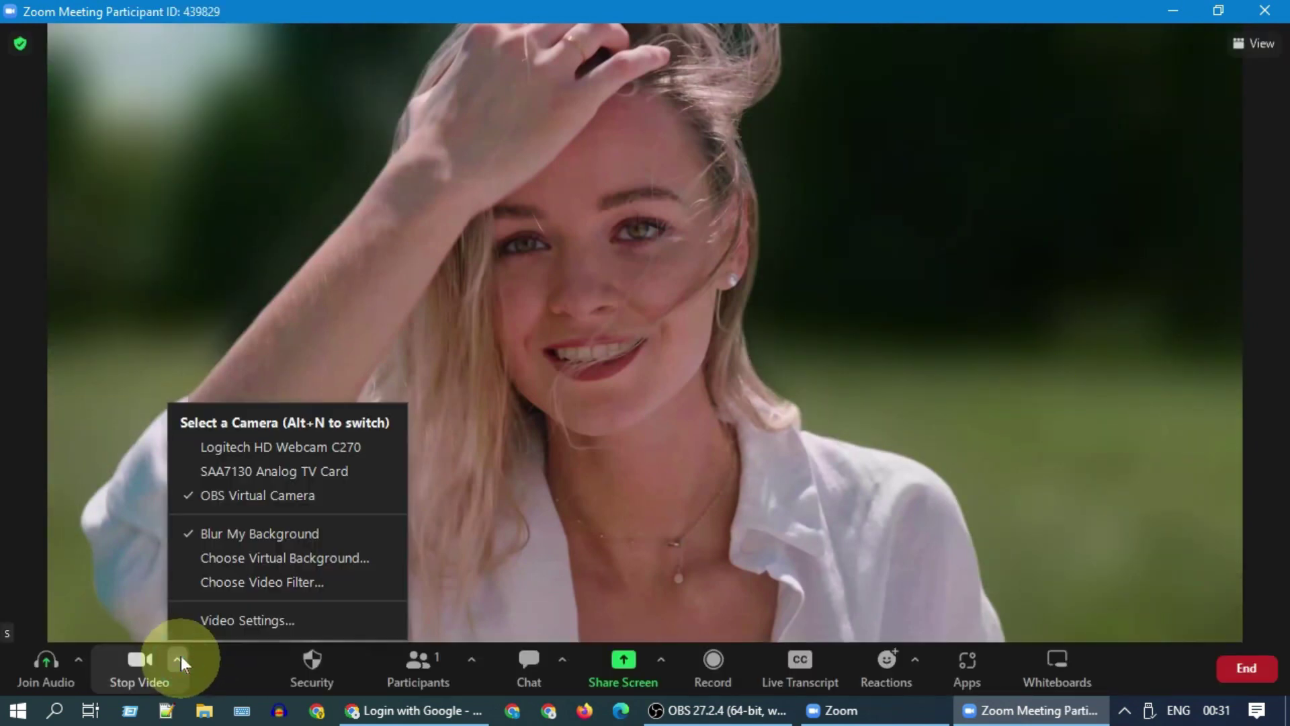
pyautogui.click(343, 558)
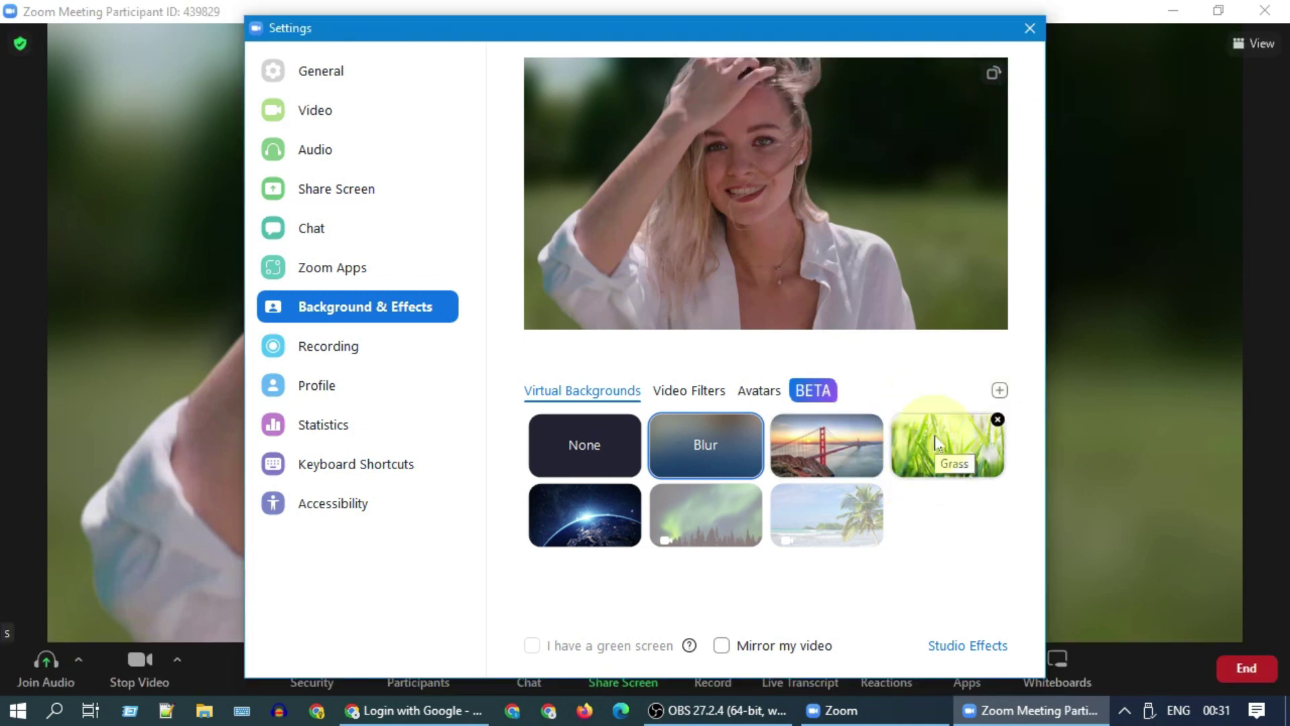
pyautogui.click(947, 445)
pyautogui.click(996, 87)
pyautogui.click(852, 448)
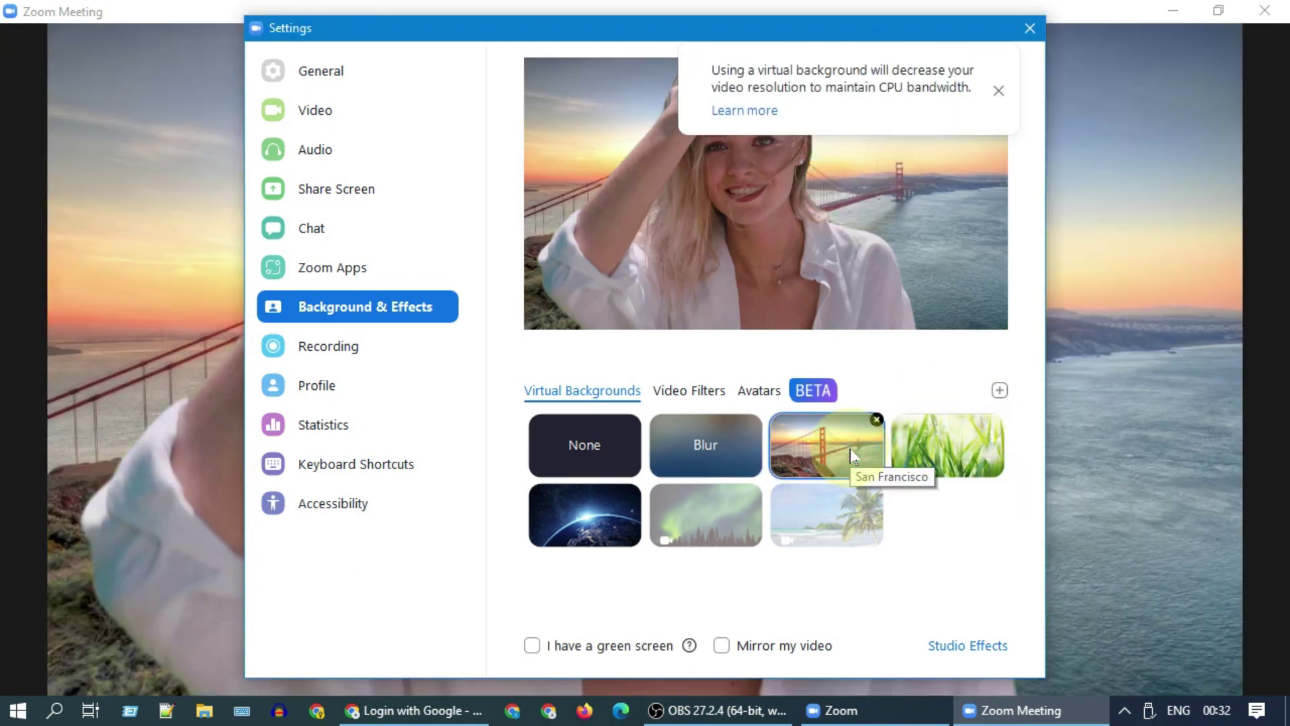
pyautogui.click(997, 88)
# Add the image "background picture.jpg" from drive F: as the virtual background and close the settings.
pyautogui.click(999, 390)
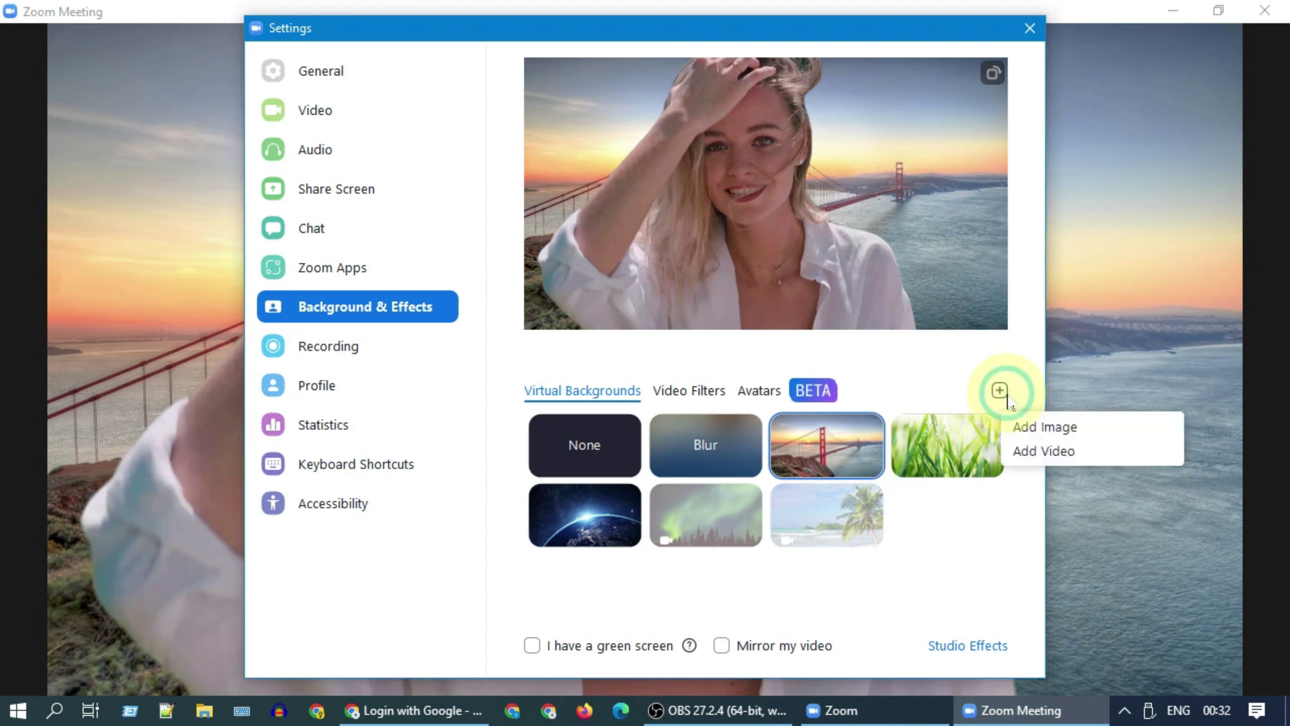
pyautogui.click(1082, 429)
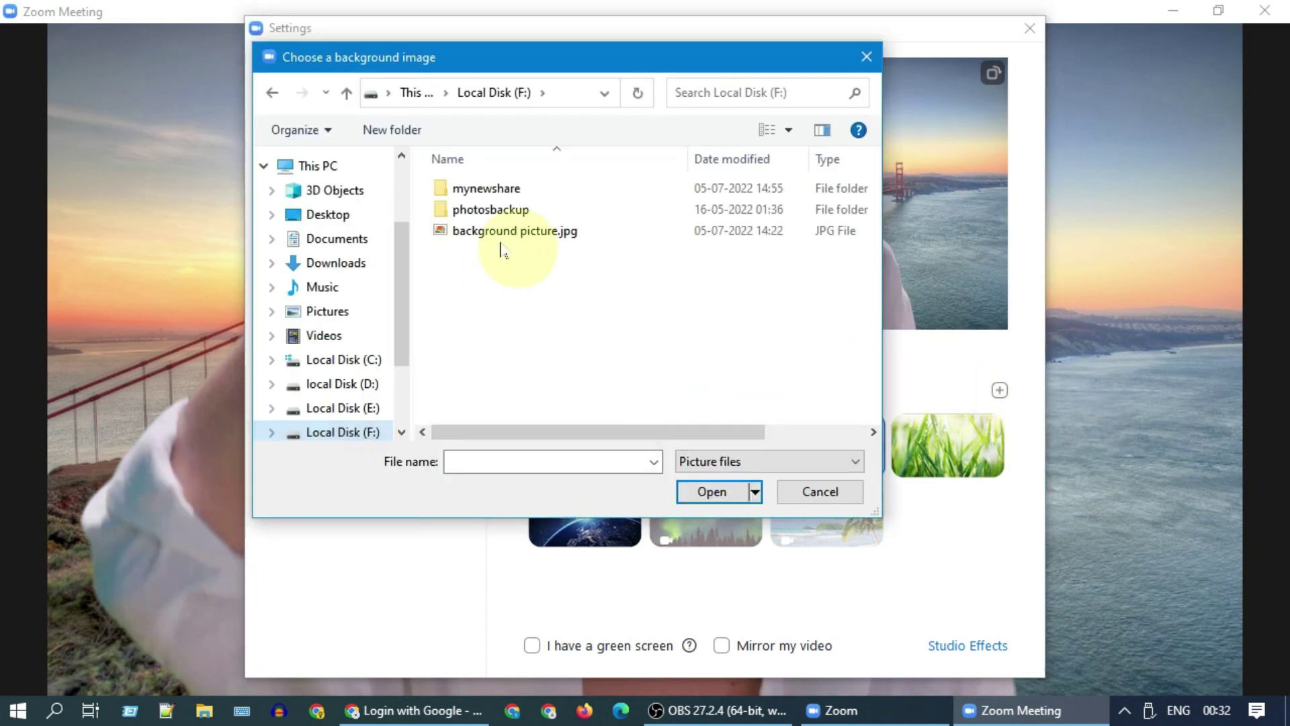
pyautogui.click(490, 232)
pyautogui.click(733, 489)
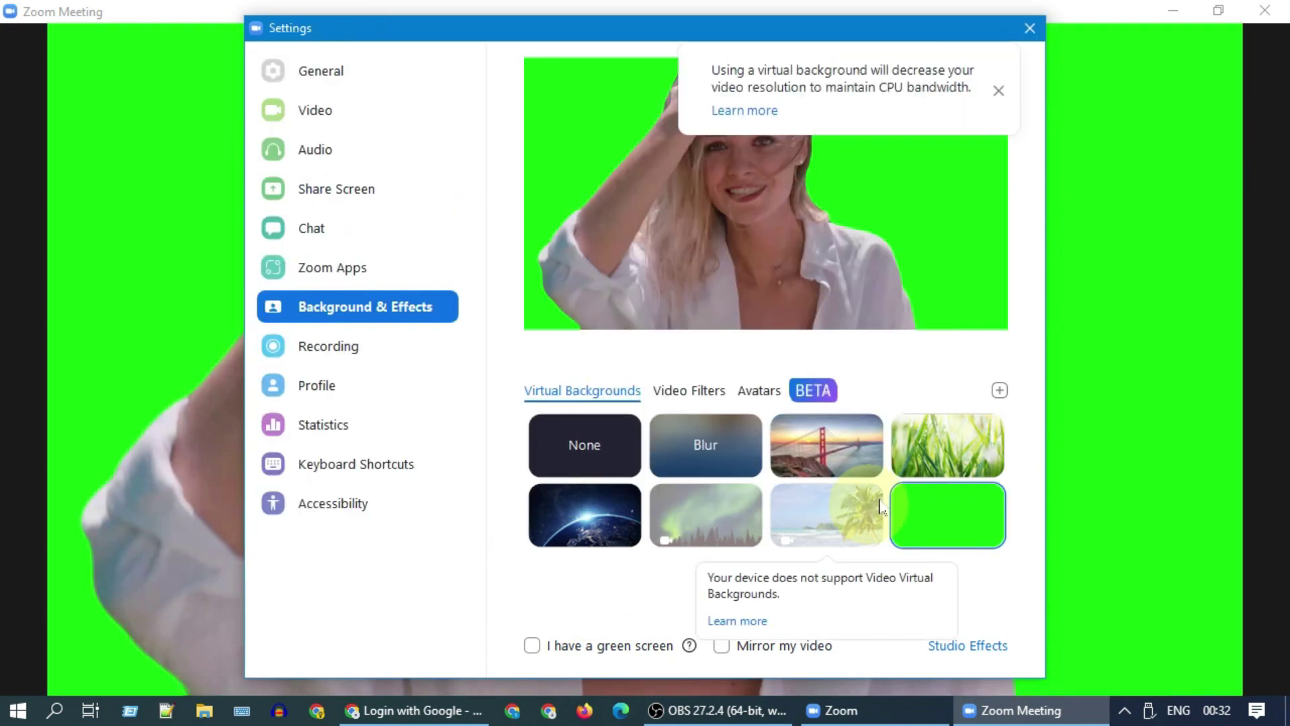
pyautogui.click(995, 92)
pyautogui.click(1028, 30)
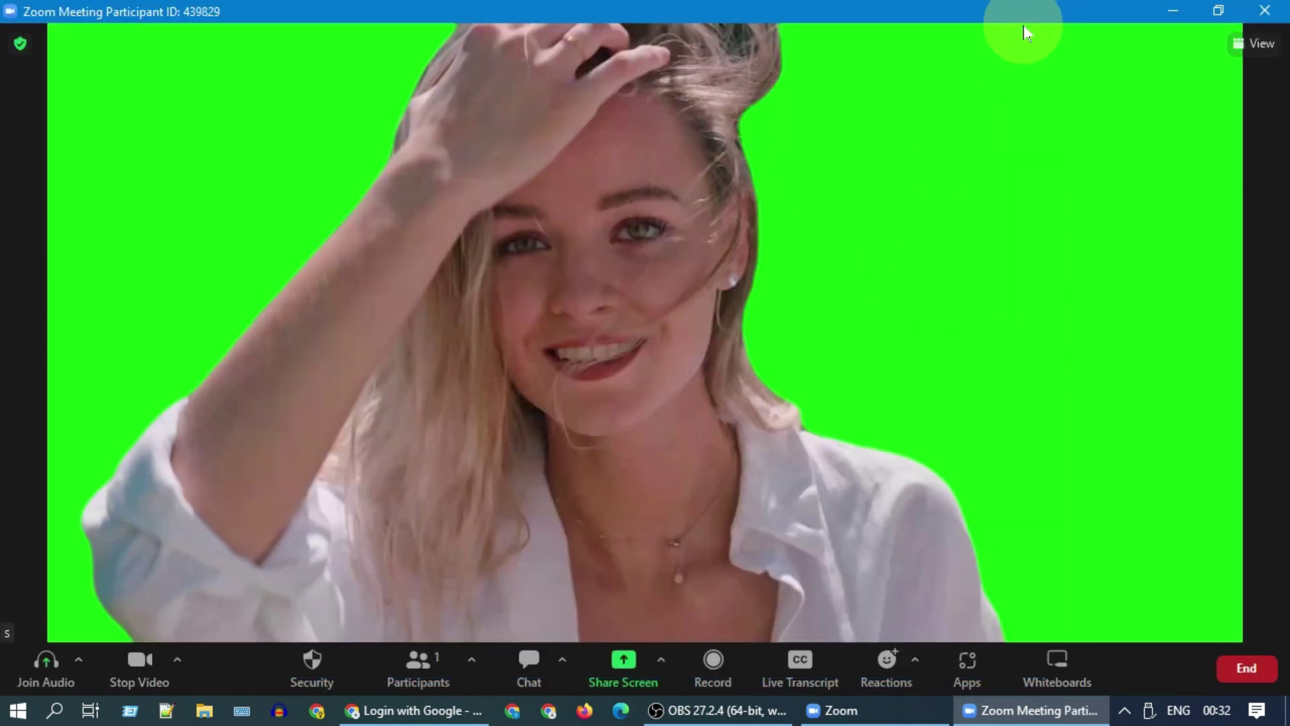
# Switch to OBS, stop the media source's playback, and return to the Zoom meeting.
pyautogui.click(717, 710)
pyautogui.click(416, 485)
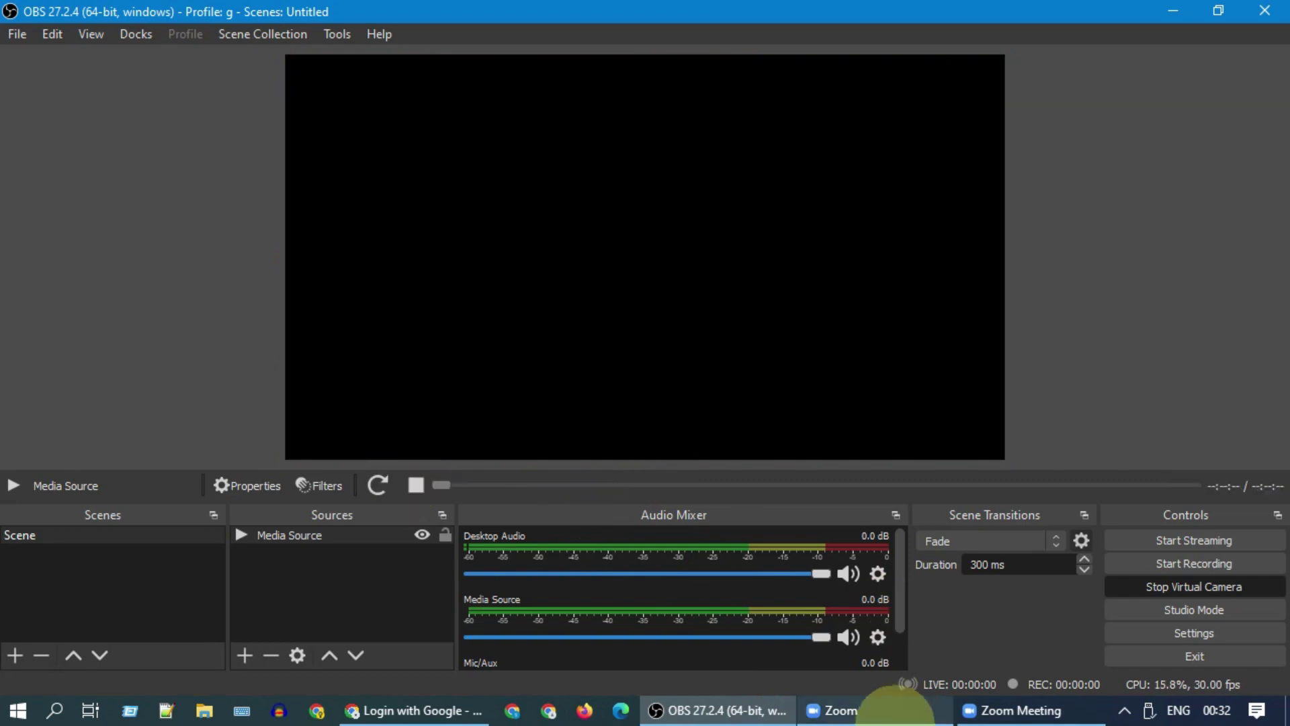
pyautogui.click(979, 709)
pyautogui.click(1057, 634)
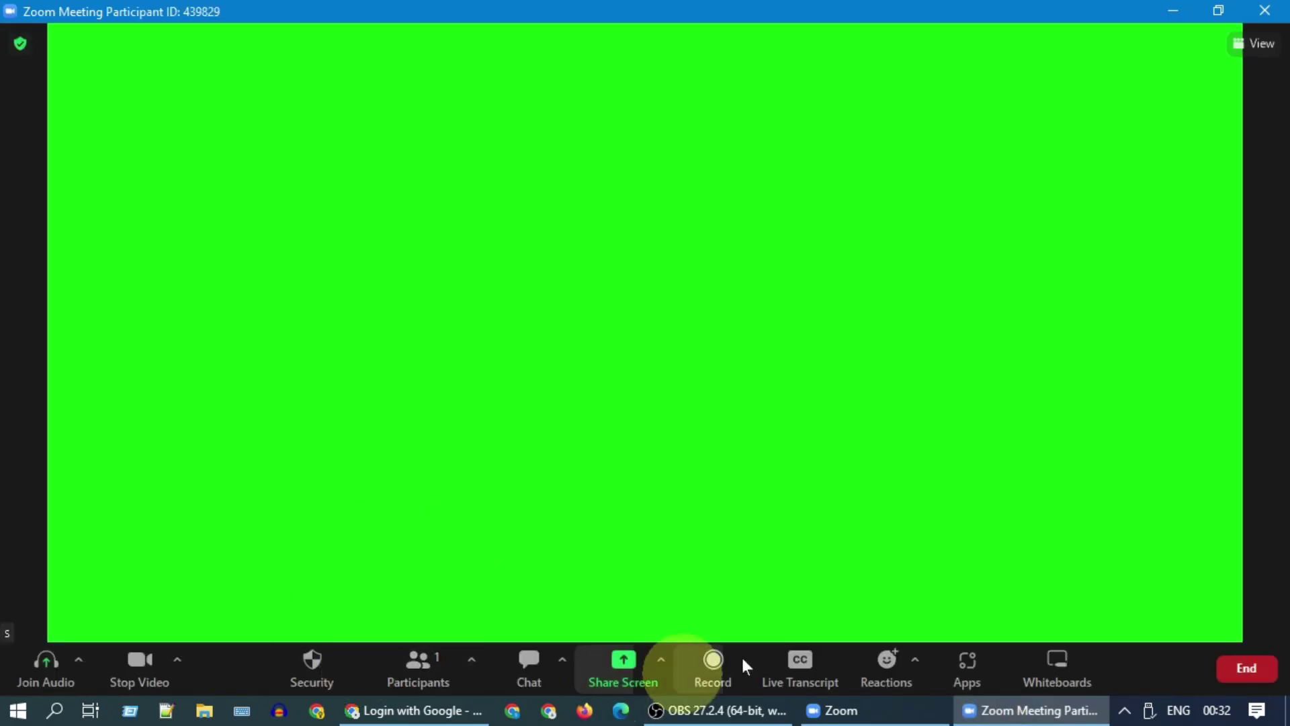
# Start recording the meeting without audio, and replay the media source from OBS so its whole video is captured in the meeting.
pyautogui.click(724, 662)
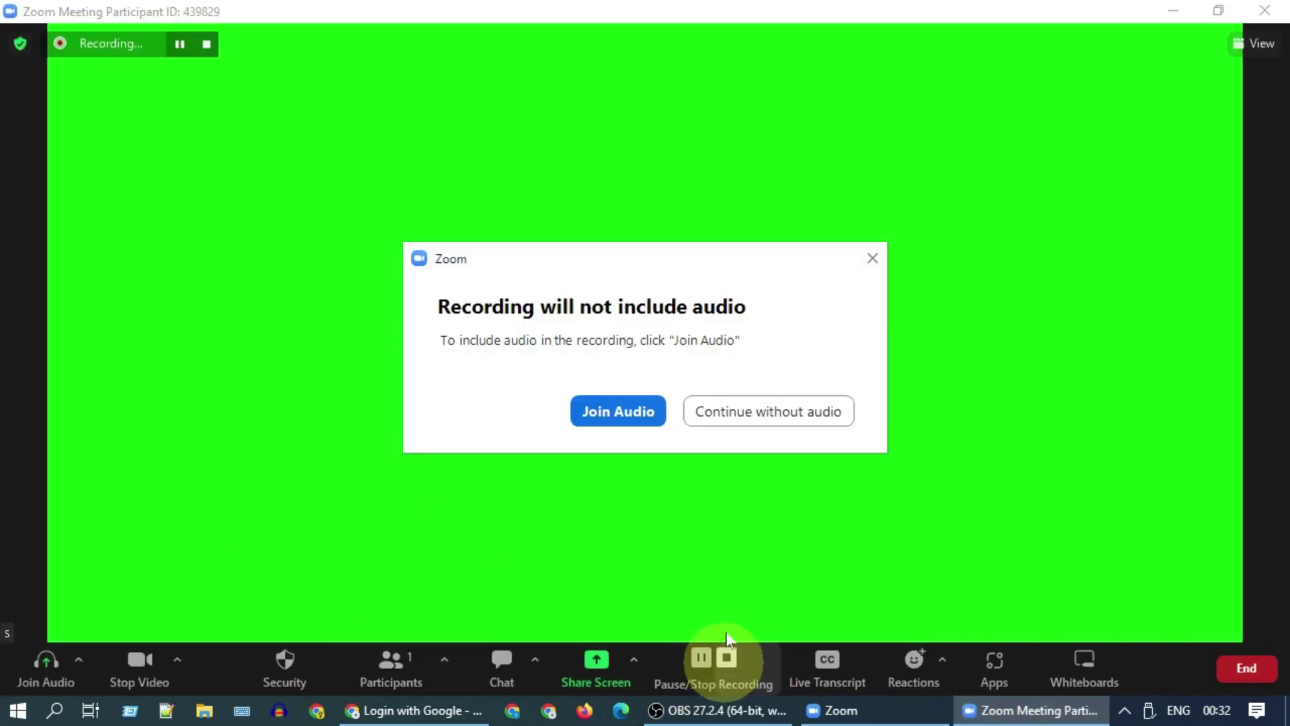
pyautogui.click(743, 425)
pyautogui.click(760, 710)
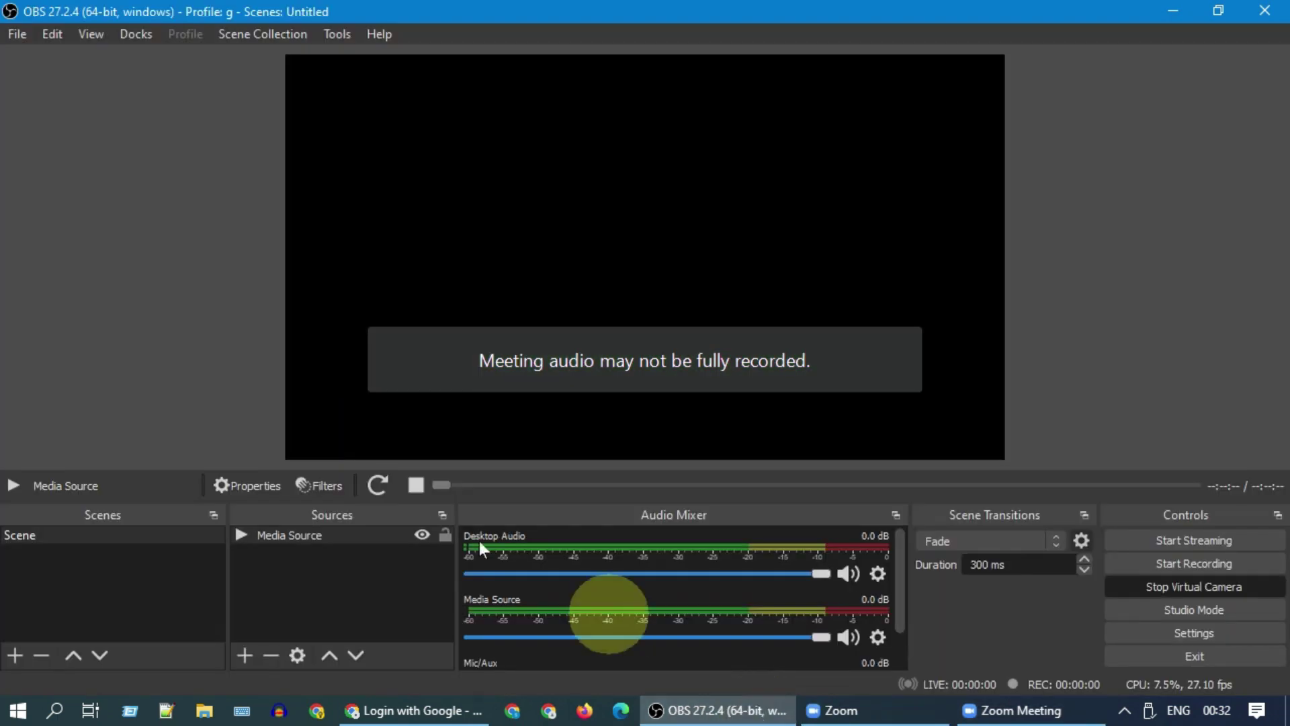
pyautogui.click(377, 492)
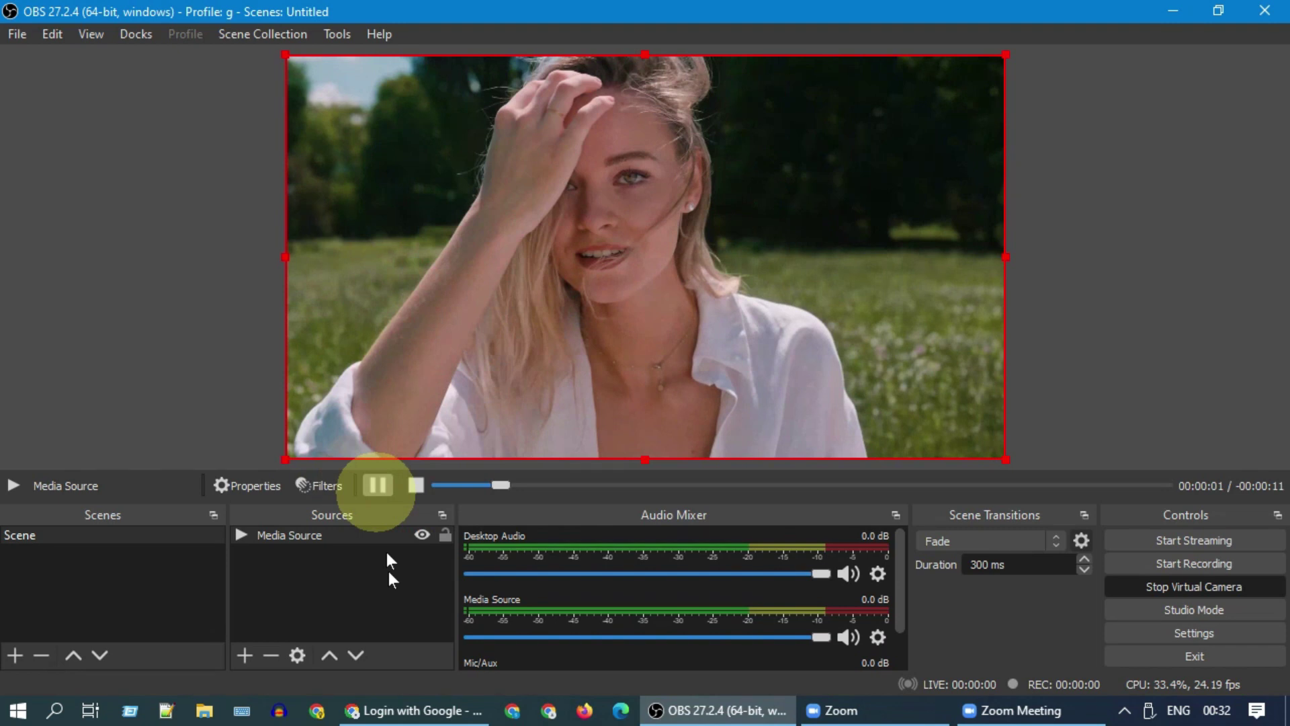
pyautogui.click(1052, 710)
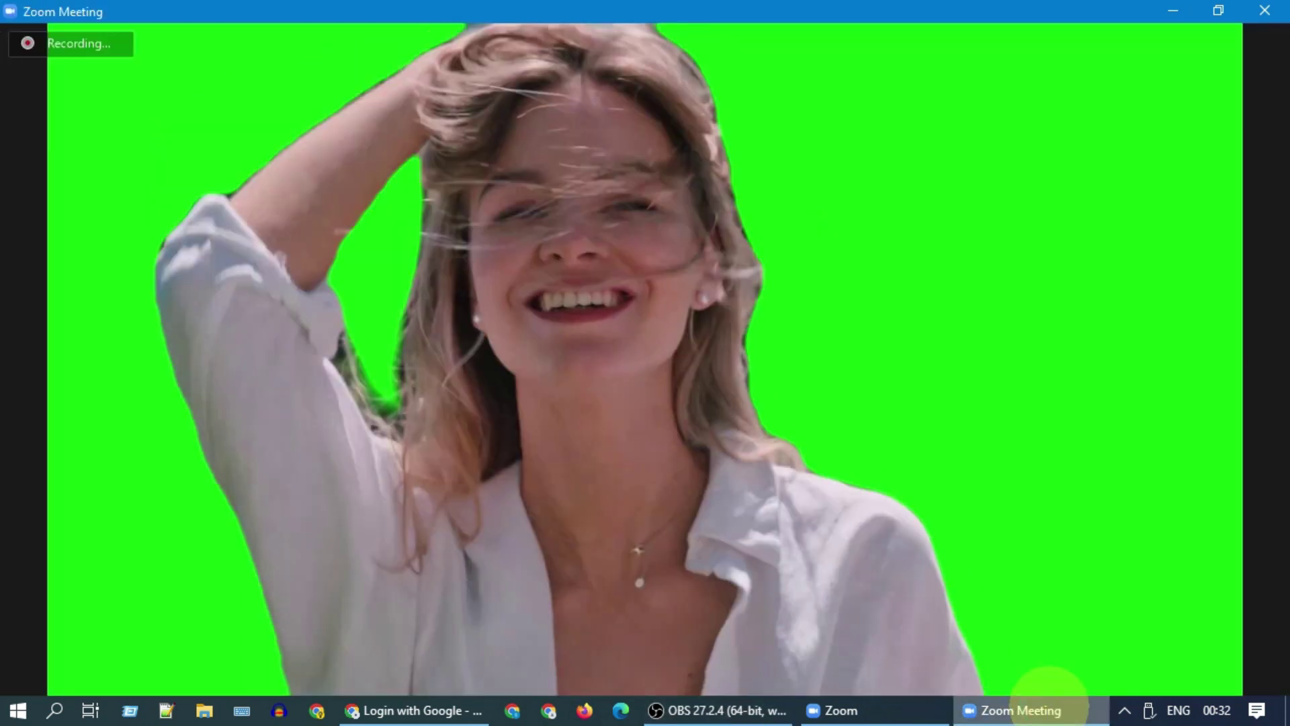
pyautogui.moveTo(6, 588)
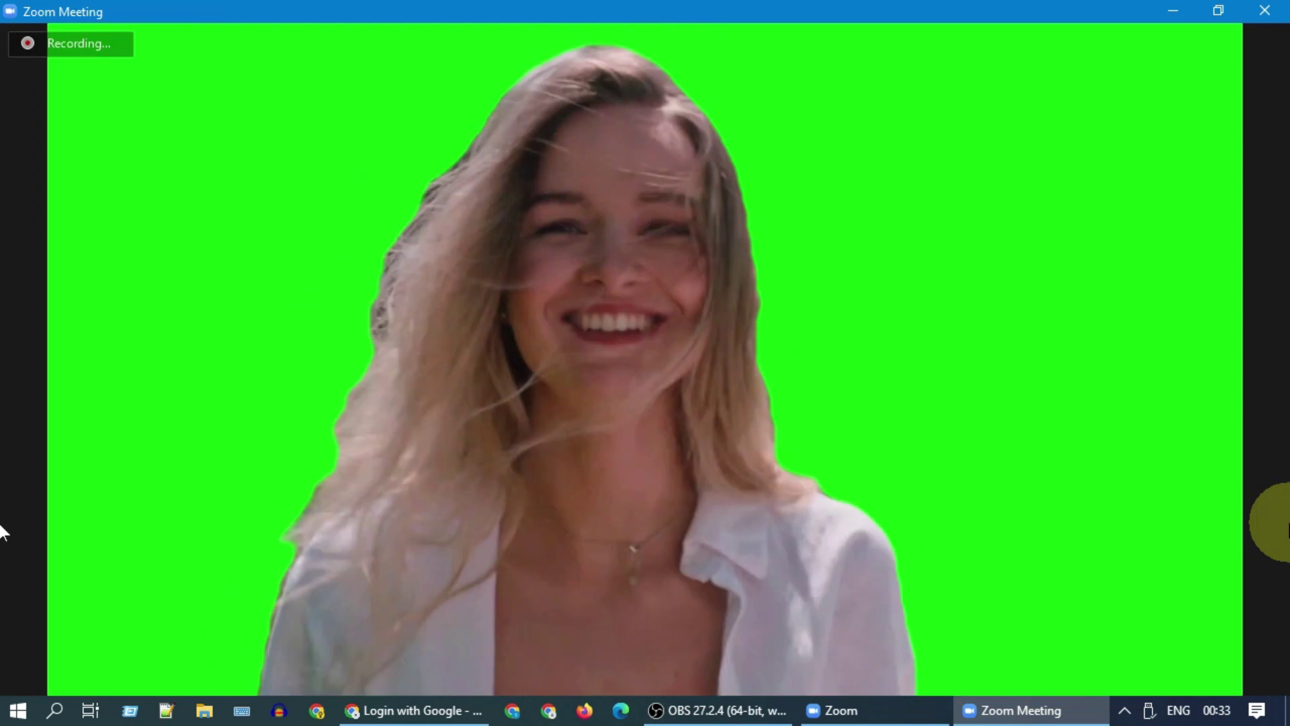
pyautogui.moveTo(469, 447)
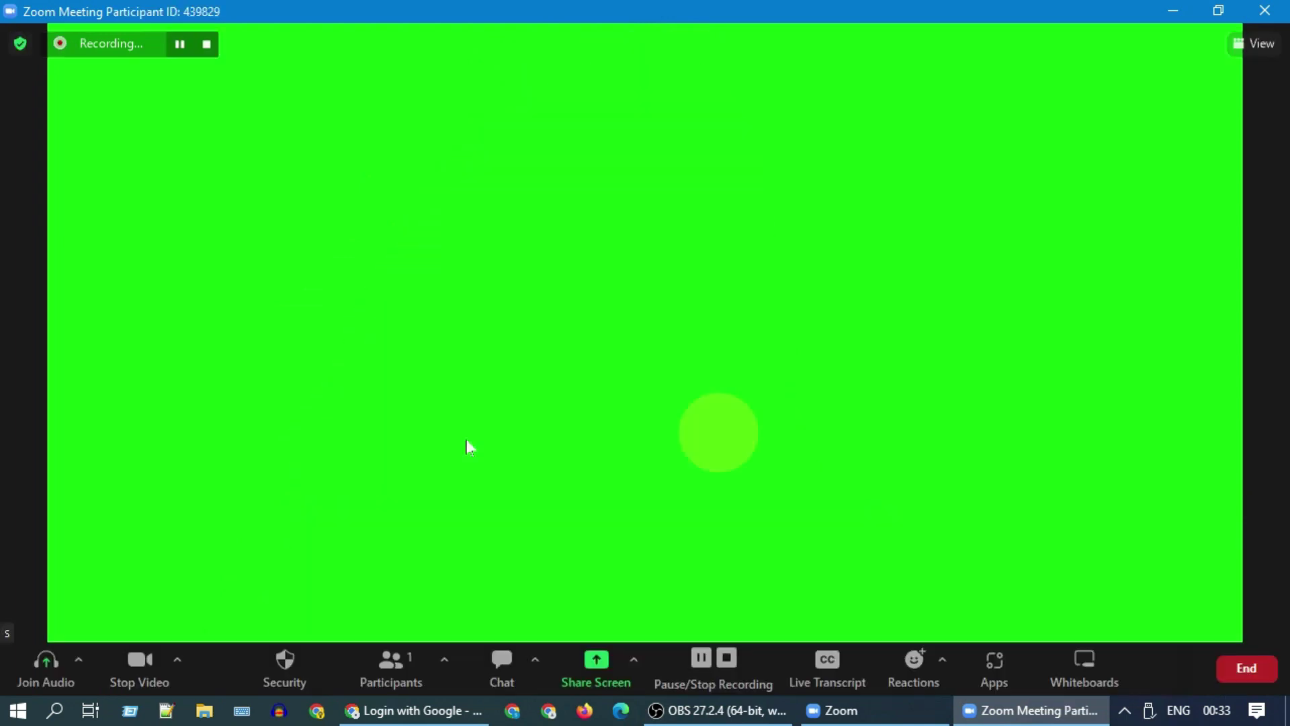
# End the meeting for all and play the recorded MP4 video from the Zoom recording folder.
pyautogui.click(1255, 670)
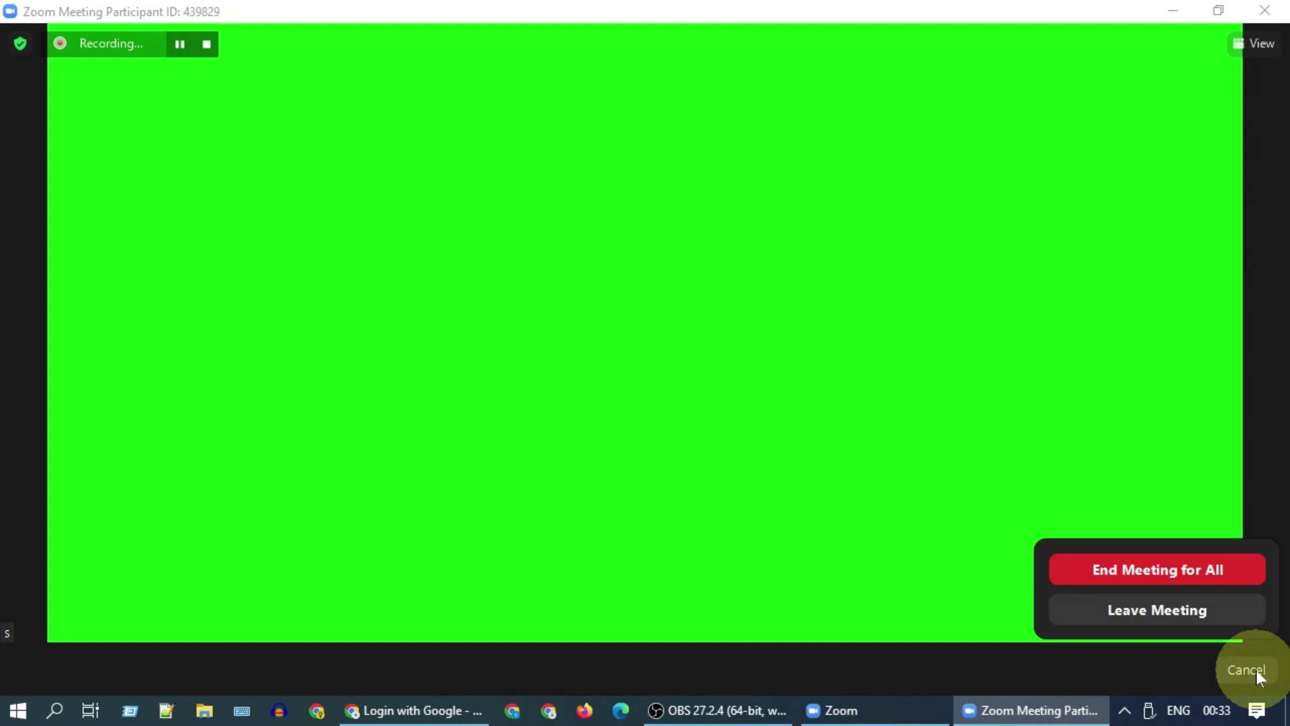
pyautogui.click(1193, 575)
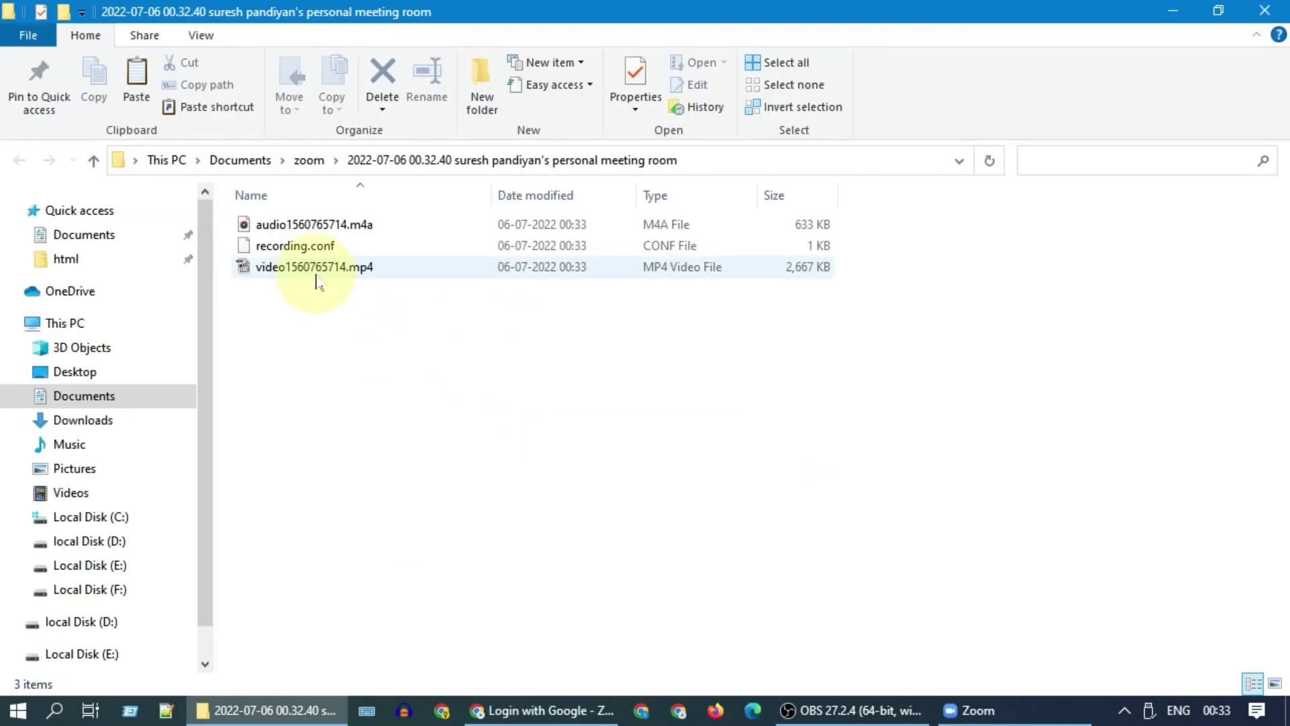
pyautogui.doubleClick(319, 268)
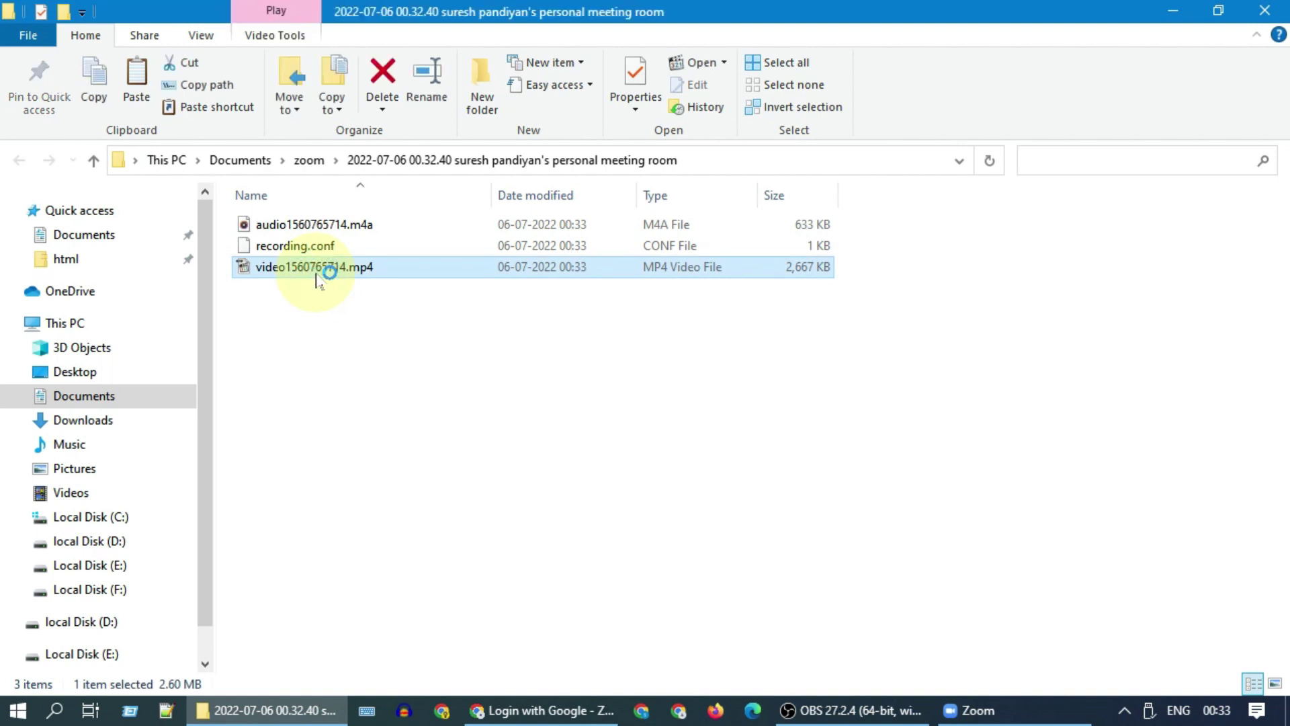
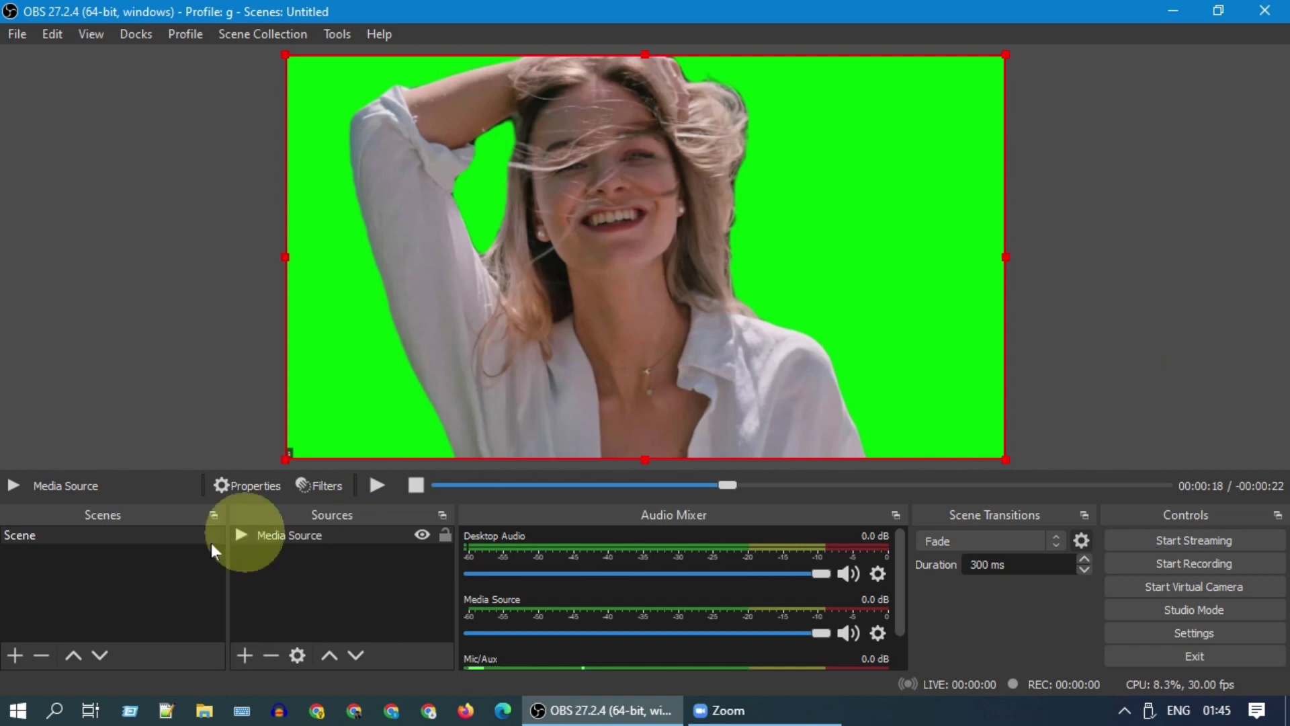
# Add a Chroma Key effect filter with its default name and settings to the OBS media source, and close the filters.
pyautogui.rightClick(317, 544)
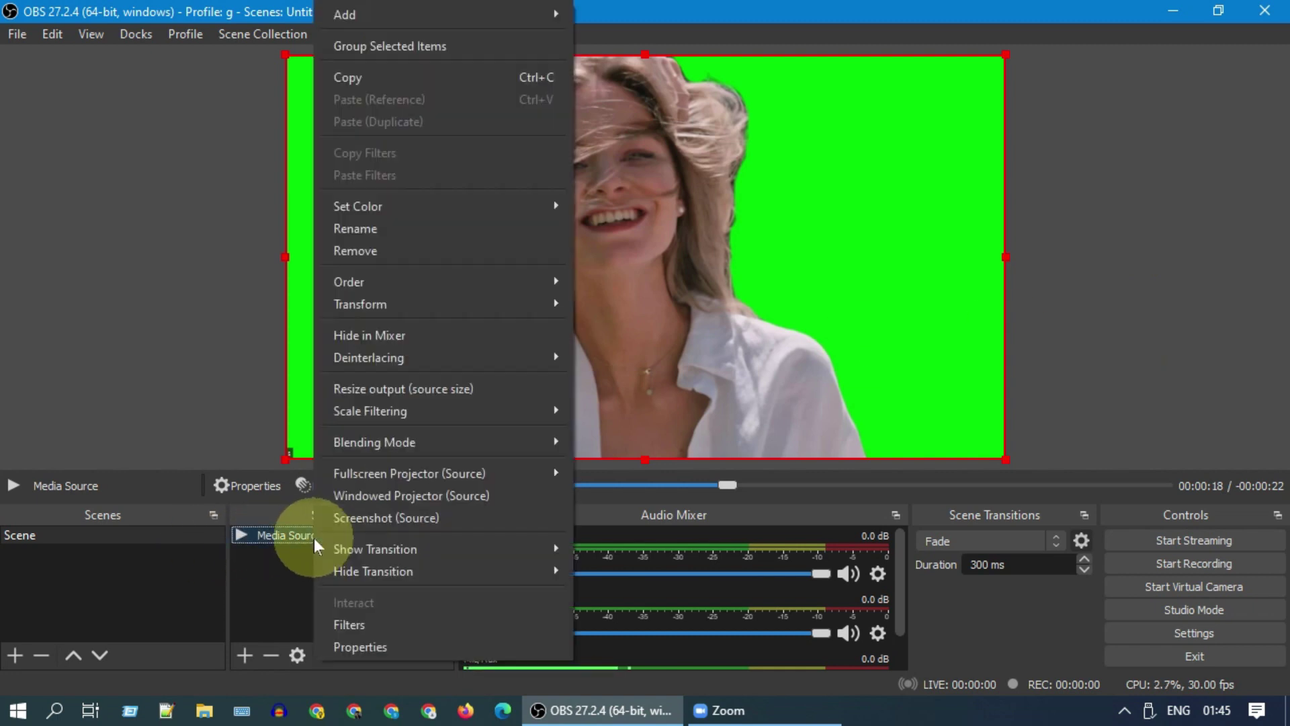
pyautogui.click(411, 624)
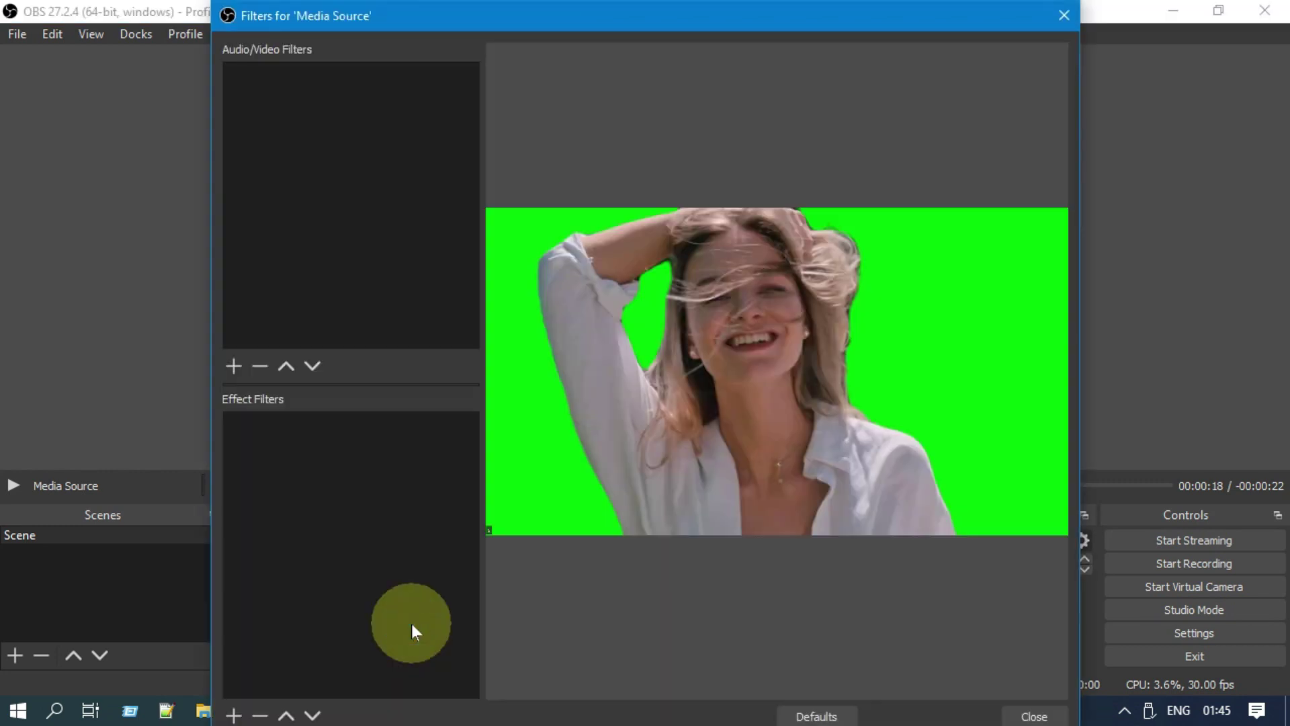
pyautogui.click(235, 715)
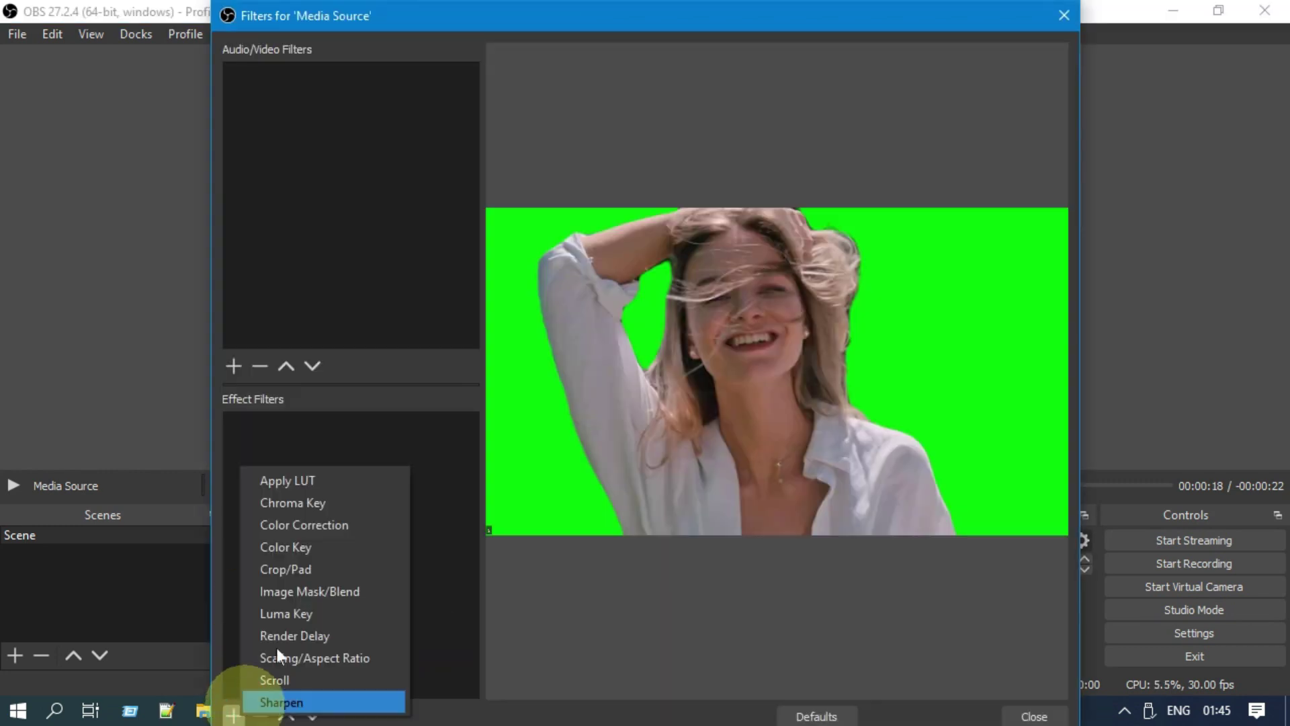
pyautogui.click(327, 502)
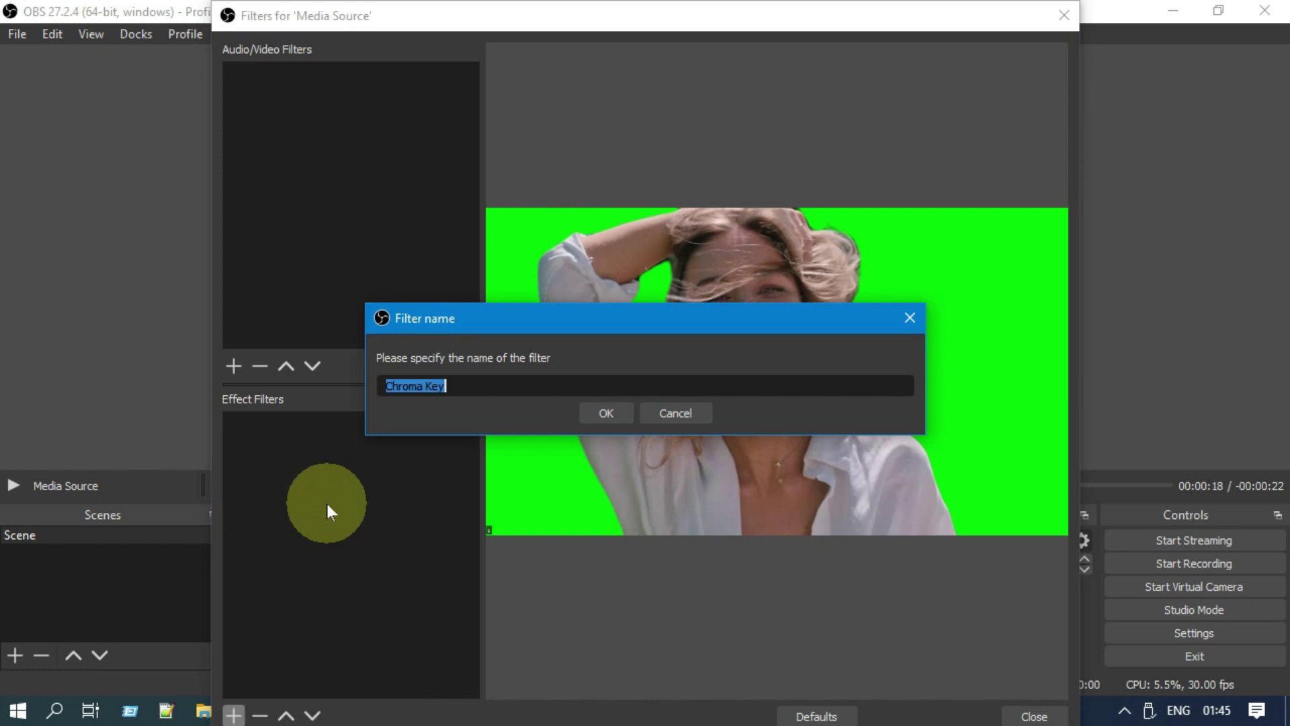
pyautogui.click(623, 413)
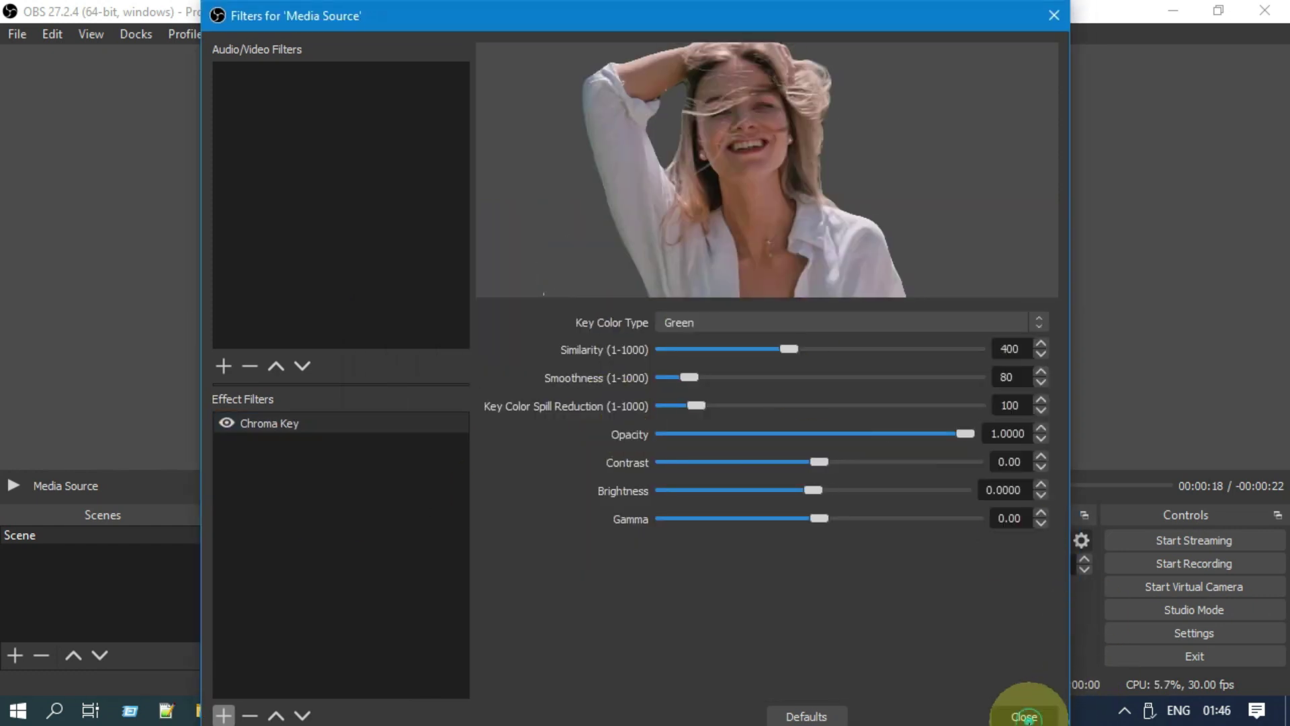
pyautogui.click(1026, 713)
# Move the media source's playback position to a blank part of the clip, then record its playback in OBS and stop the recording.
pyautogui.moveTo(675, 484); pyautogui.dragTo(684, 483)
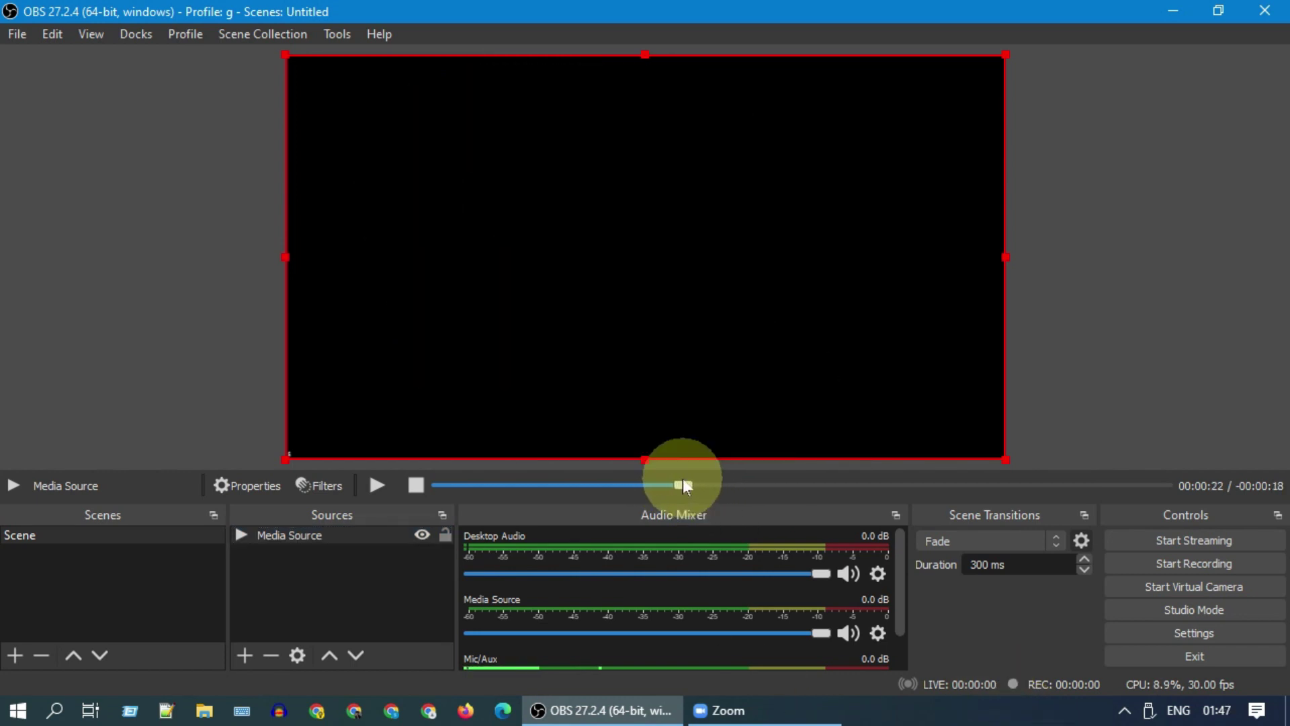
pyautogui.click(1237, 562)
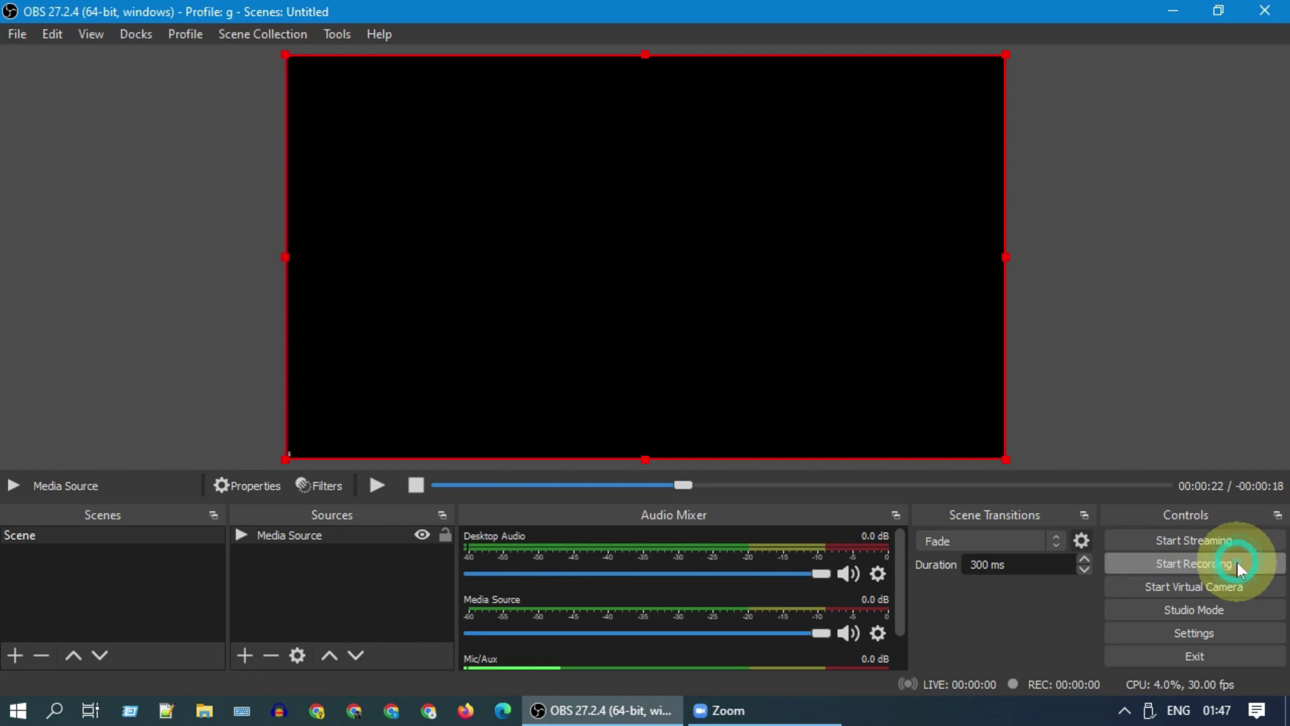
pyautogui.click(375, 485)
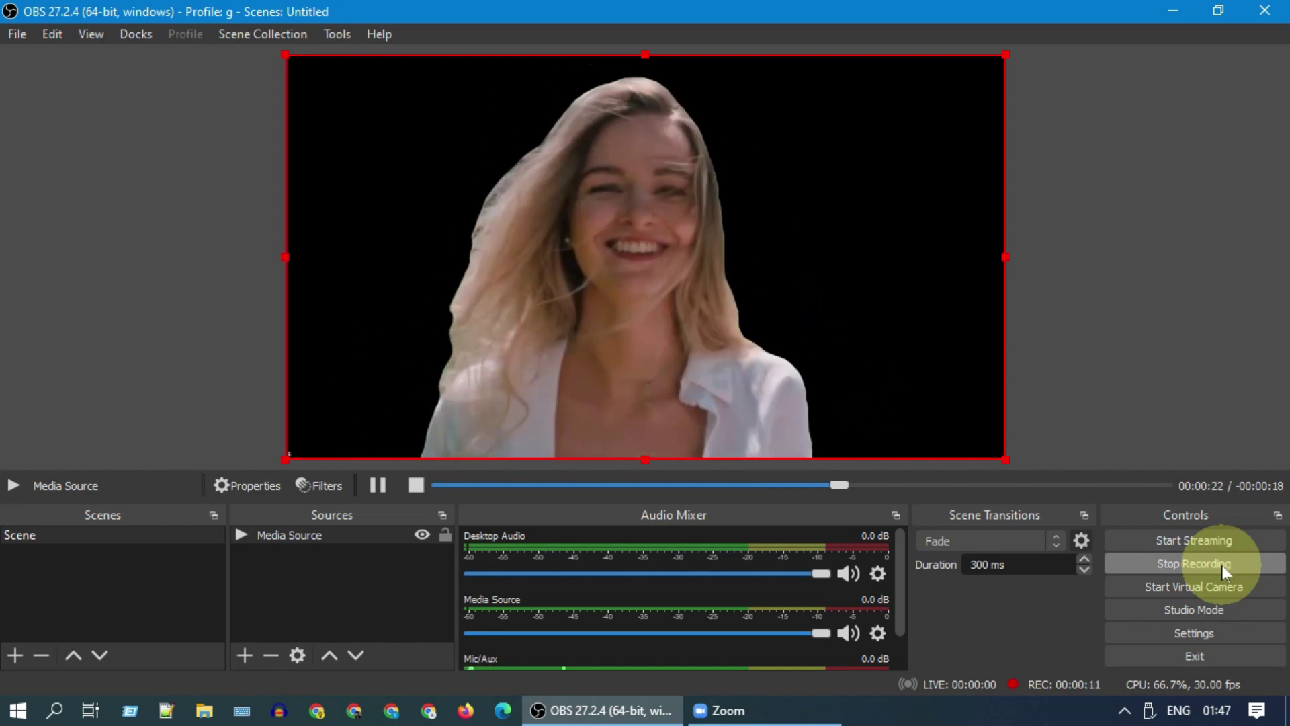
pyautogui.click(1221, 565)
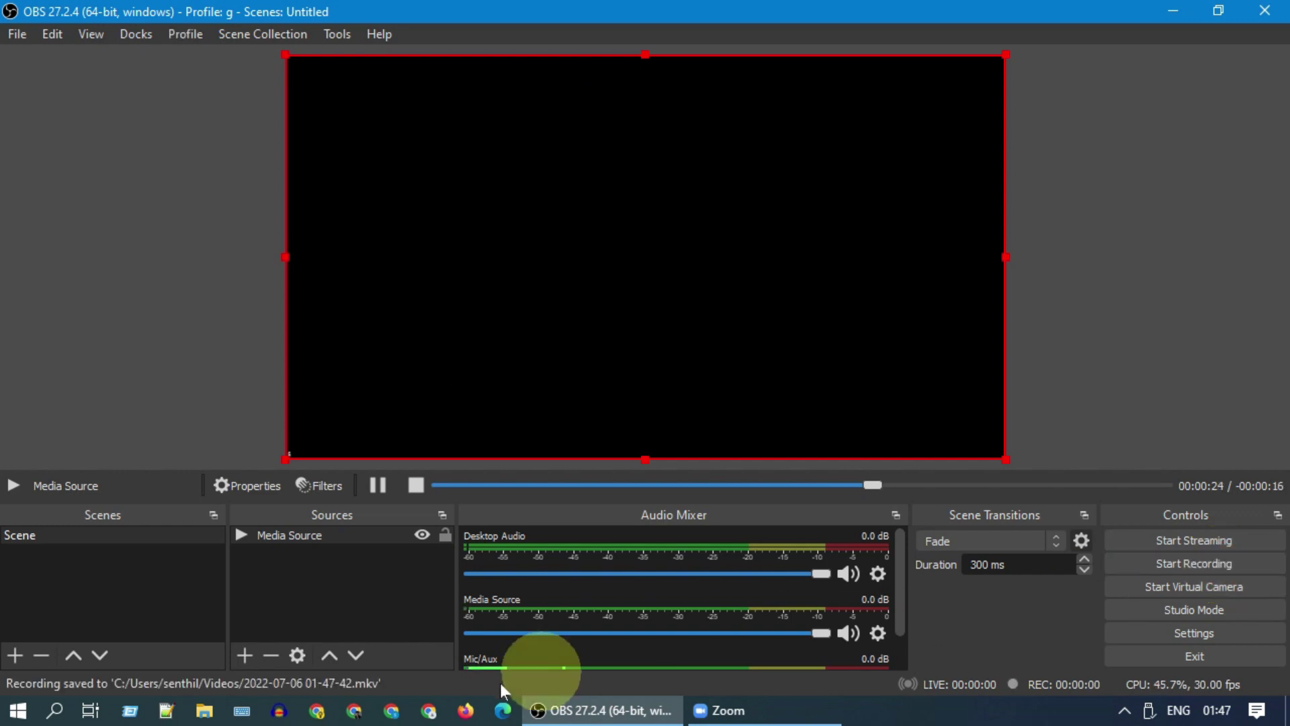
# Copy the recording path from the OBS output settings and close the settings.
pyautogui.click(24, 36)
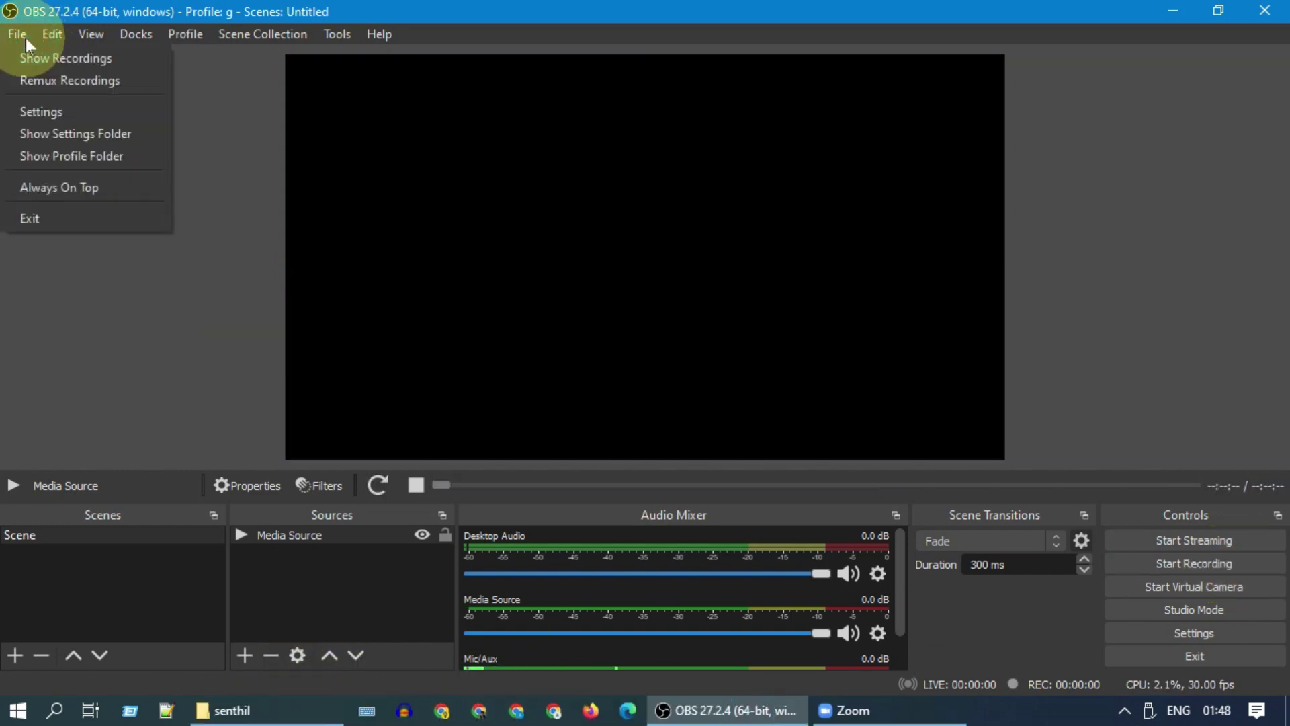
pyautogui.click(68, 112)
pyautogui.click(228, 165)
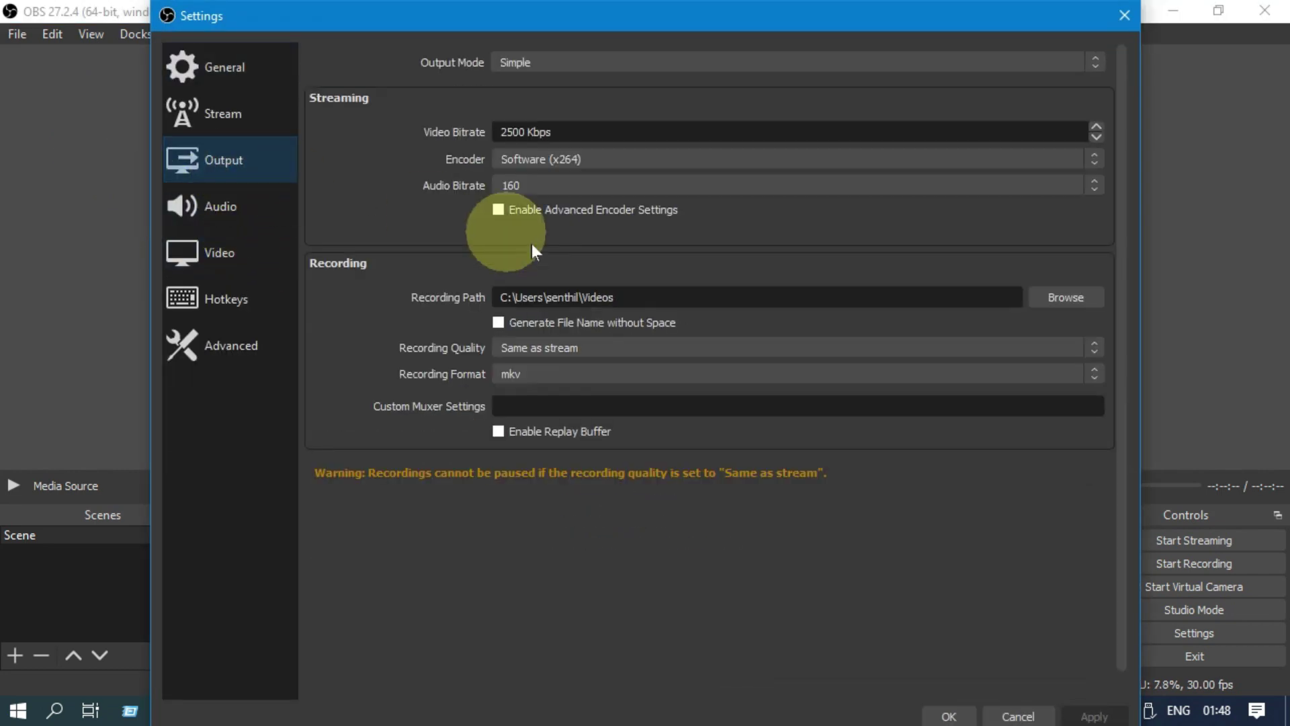
pyautogui.moveTo(647, 301); pyautogui.dragTo(423, 260)
pyautogui.hotkey('ctrl', 'c')
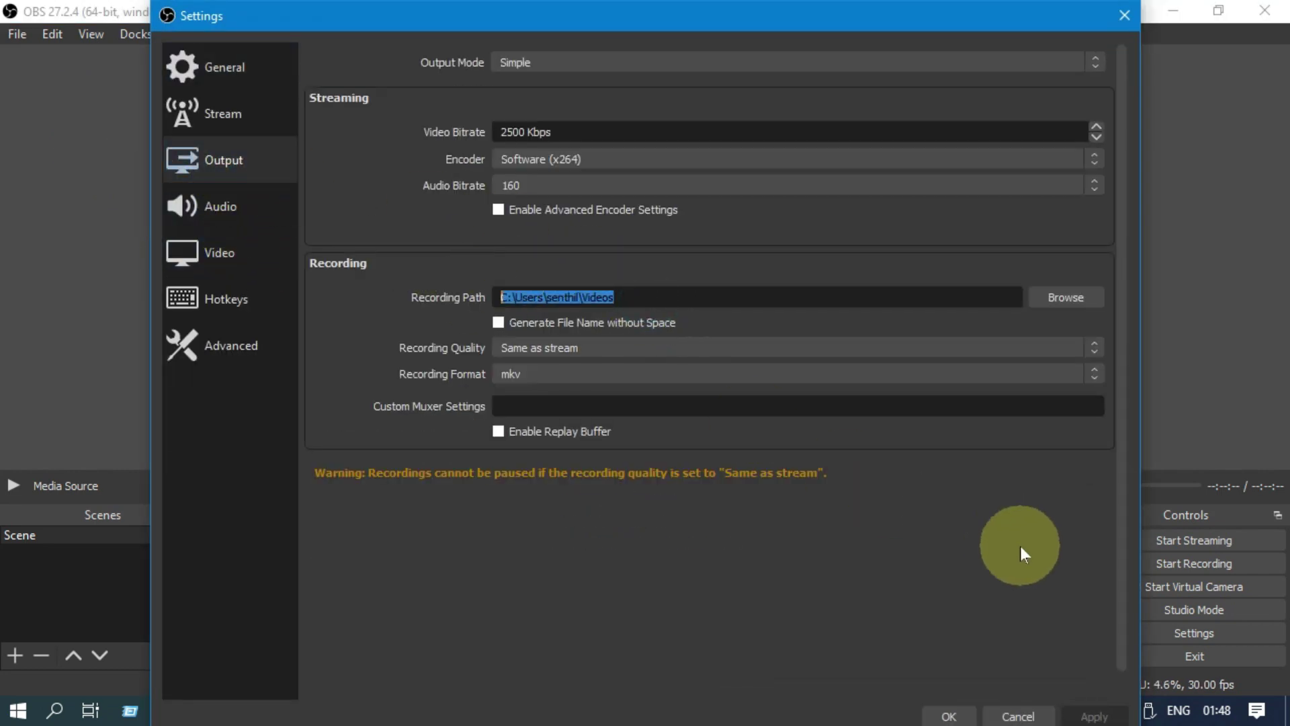
pyautogui.click(1124, 15)
pyautogui.click(258, 716)
pyautogui.click(429, 165)
pyautogui.hotkey('ctrl', 'v')
pyautogui.press('Return')
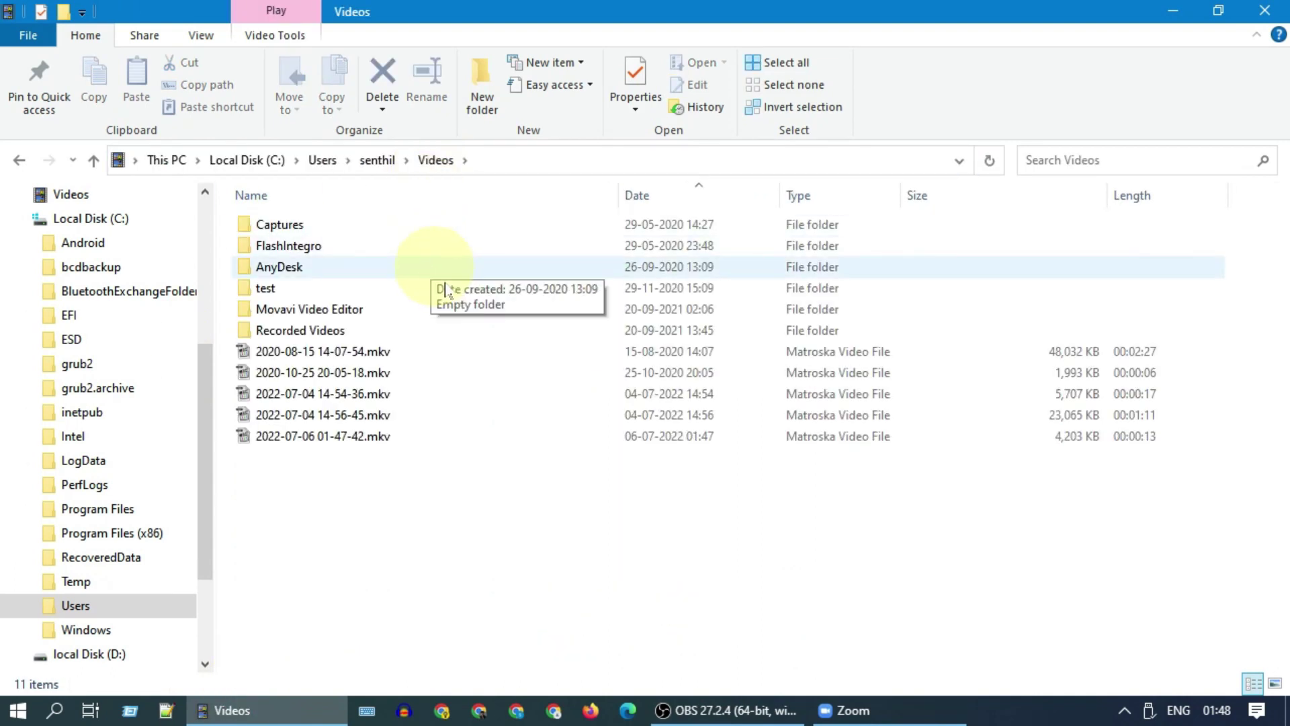
pyautogui.doubleClick(340, 440)
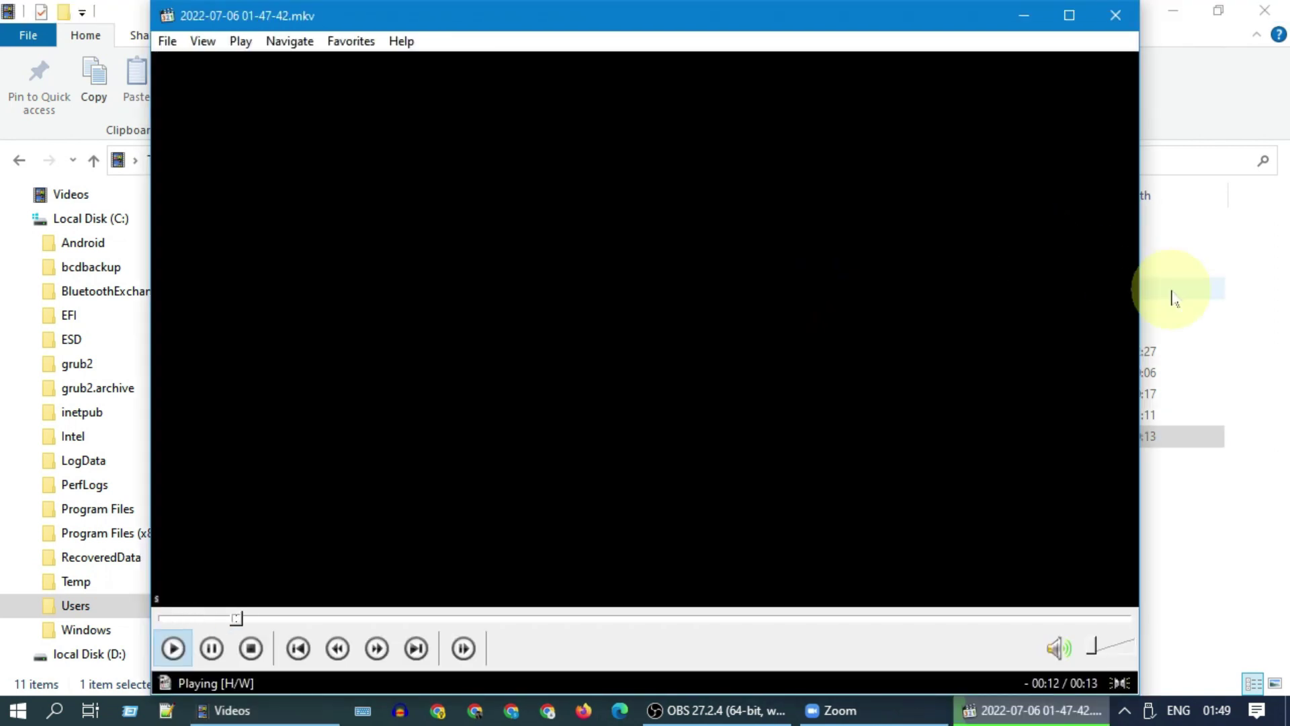